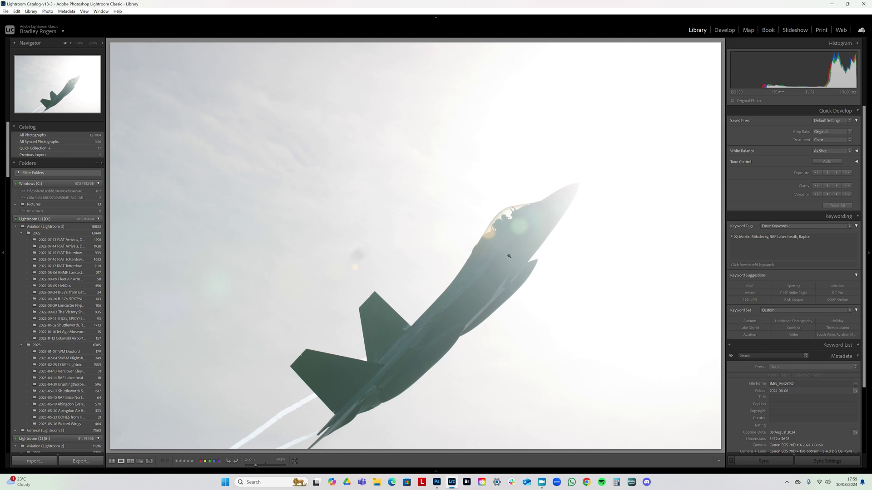
Compare the unedited backlit jet photo with the finished orange-toned version, viewing each one enlarged.
key("g")
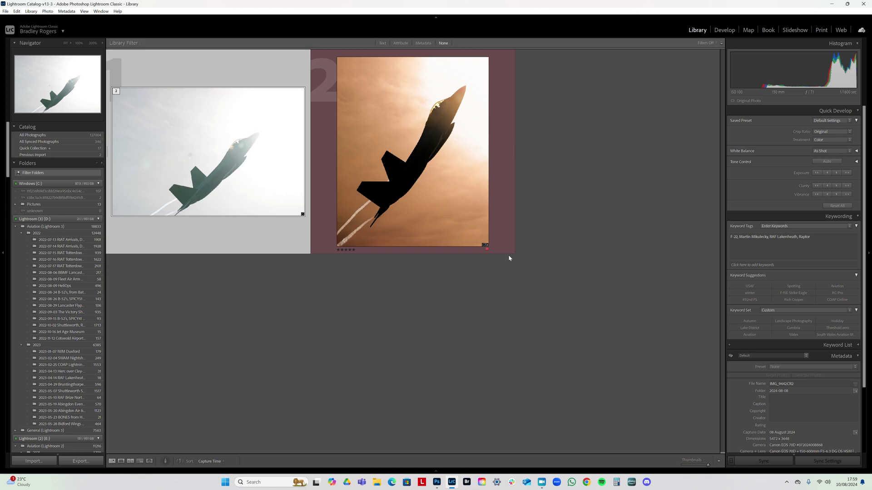
key("z")
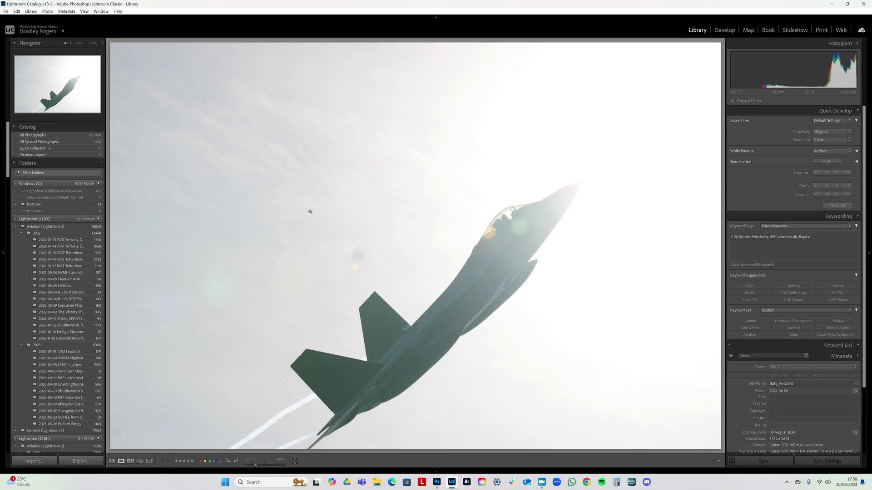
key("g")
double_click(377, 195)
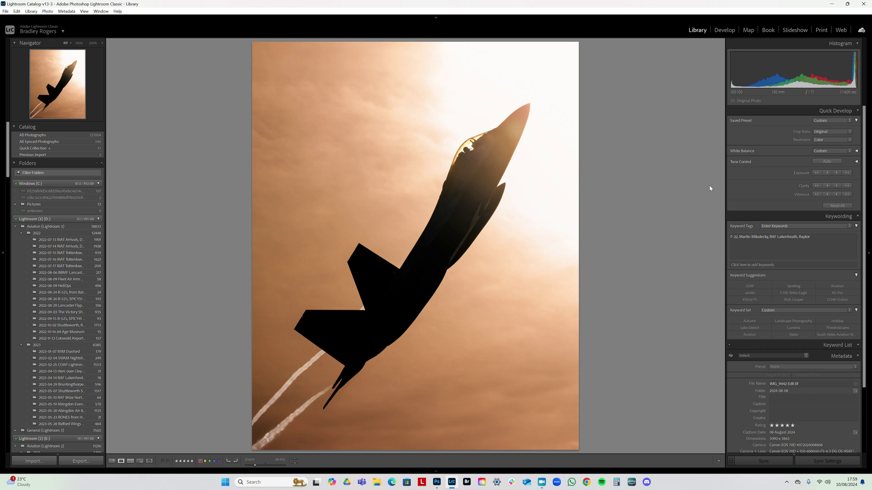
left_click(725, 31)
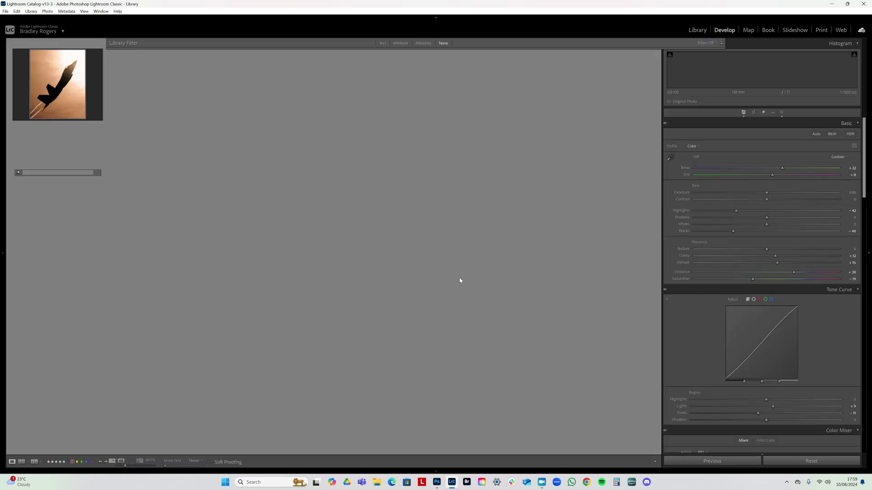
Open the unedited jet photo in the Develop module with the left side panel hidden.
key("g")
double_click(206, 136)
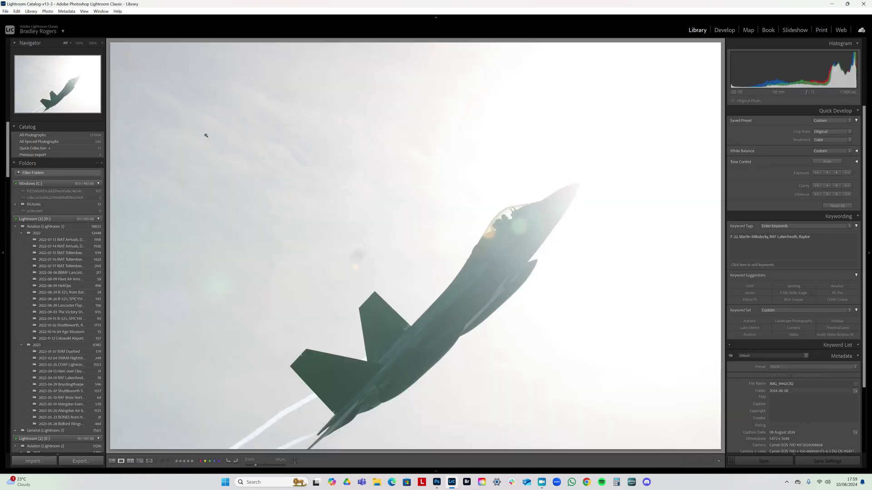
left_click(538, 247)
left_click(537, 248)
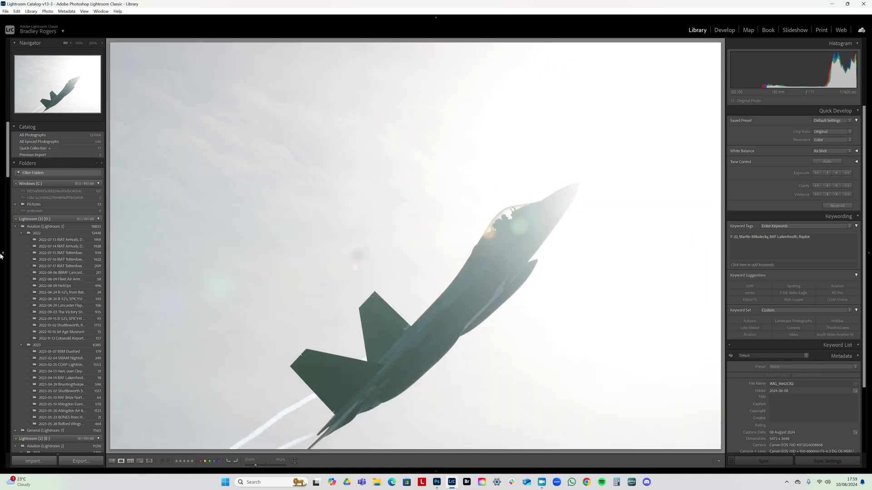
key("F7")
left_click(724, 30)
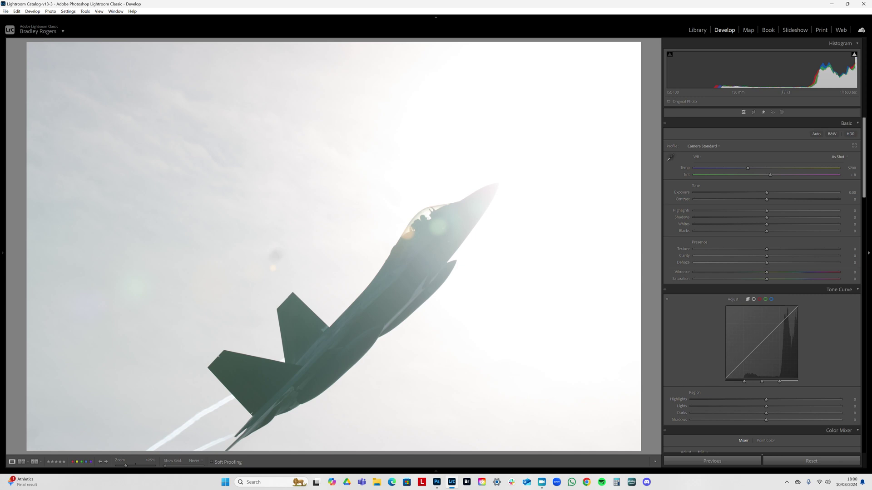
Examine the blown-out sky around the sun by toggling the highlight clipping overlay on and off.
left_click_drag(399, 284, 436, 286)
left_click_drag(543, 219, 314, 314)
left_click(423, 253)
left_click(423, 252)
left_click(854, 56)
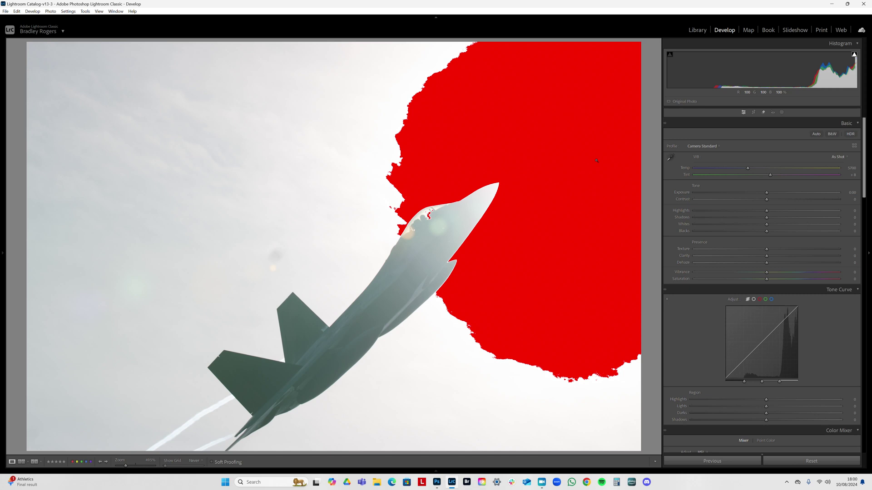
left_click(853, 54)
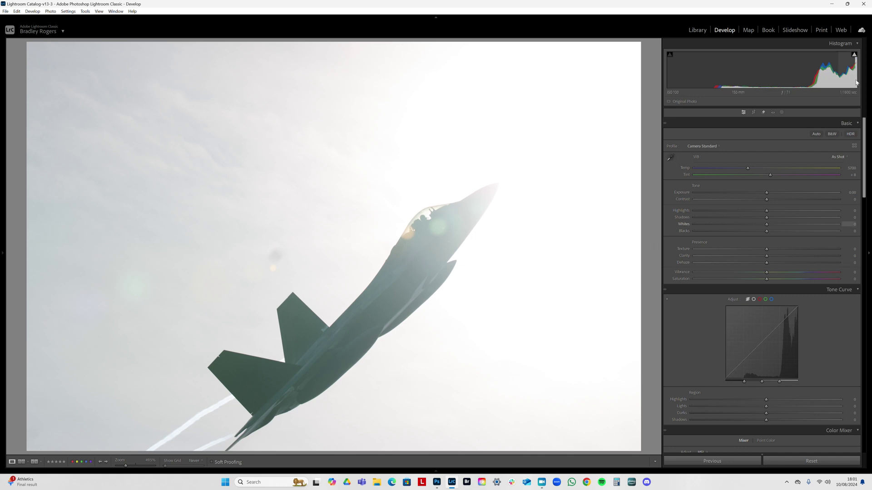
left_click(854, 56)
left_click(853, 55)
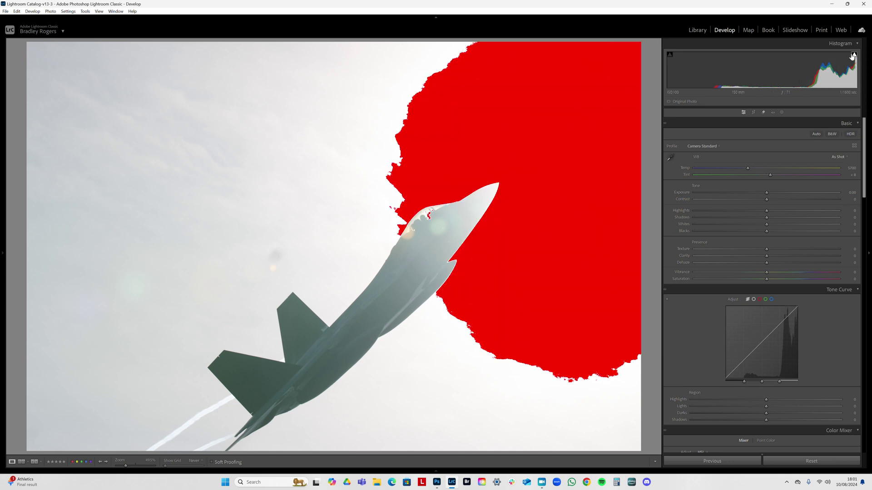
left_click(853, 56)
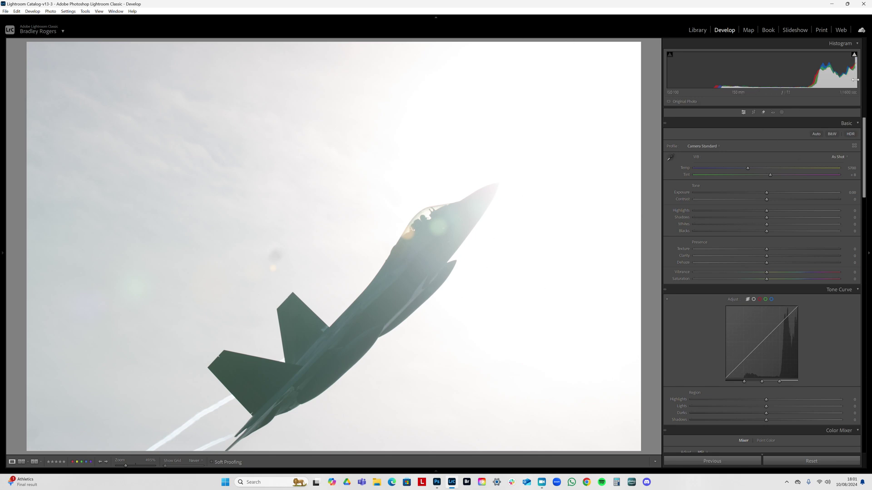
Set the photo's Exposure to -1.87 to darken the sky and the jet.
mouse_move(854, 57)
left_click_drag(766, 194, 739, 195)
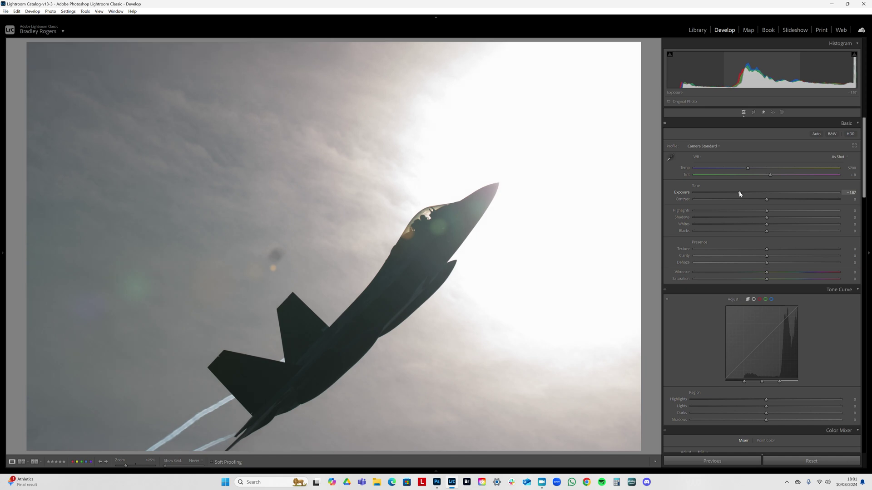
left_click_drag(329, 257, 340, 269)
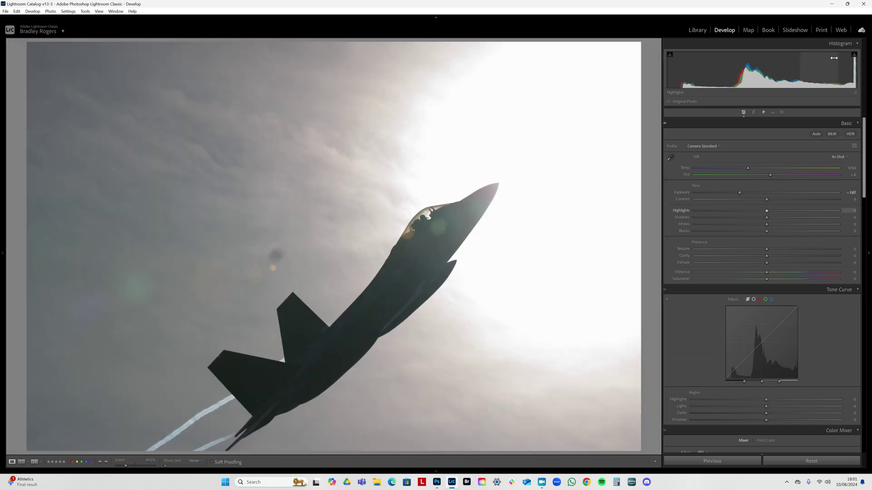
left_click_drag(605, 117, 606, 117)
Crop the photo tighter around the jet while keeping the original aspect ratio.
left_click(753, 112)
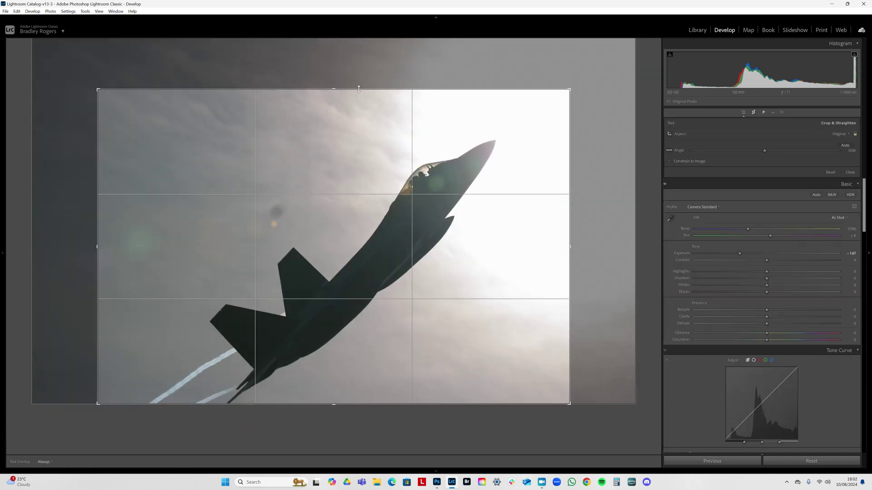
left_click_drag(358, 89, 359, 104)
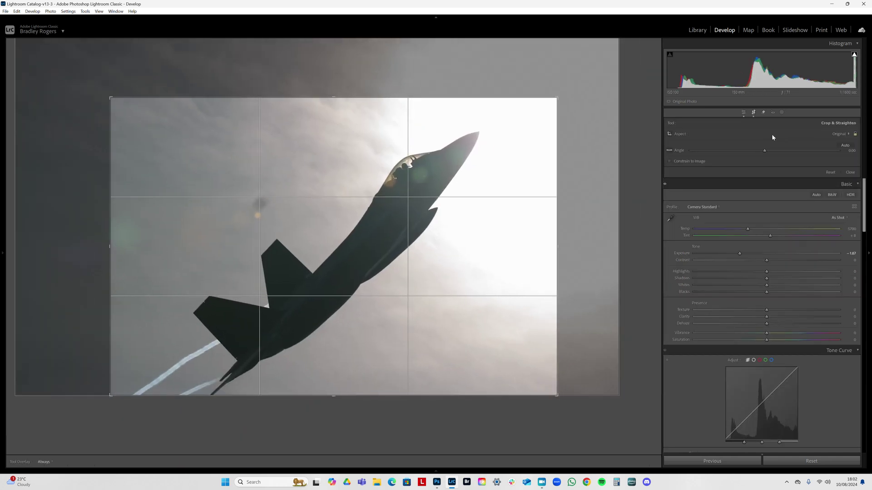
key("Return")
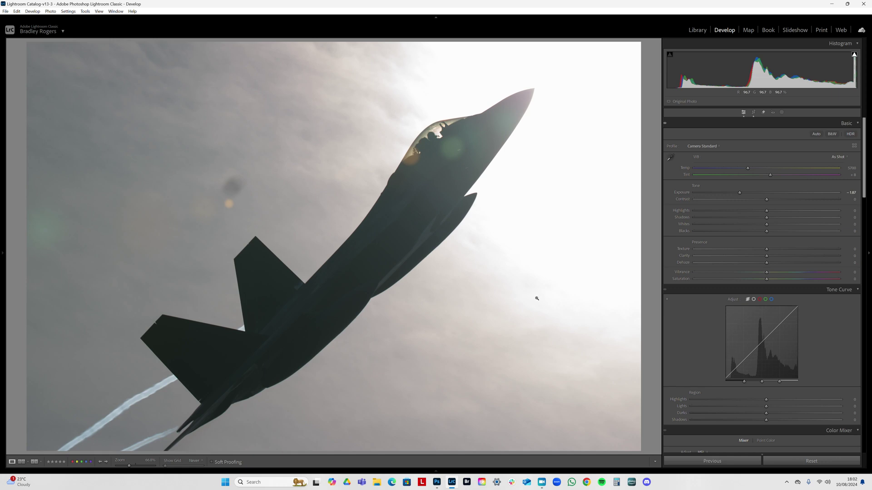
Reset the crop to the full frame.
left_click(753, 112)
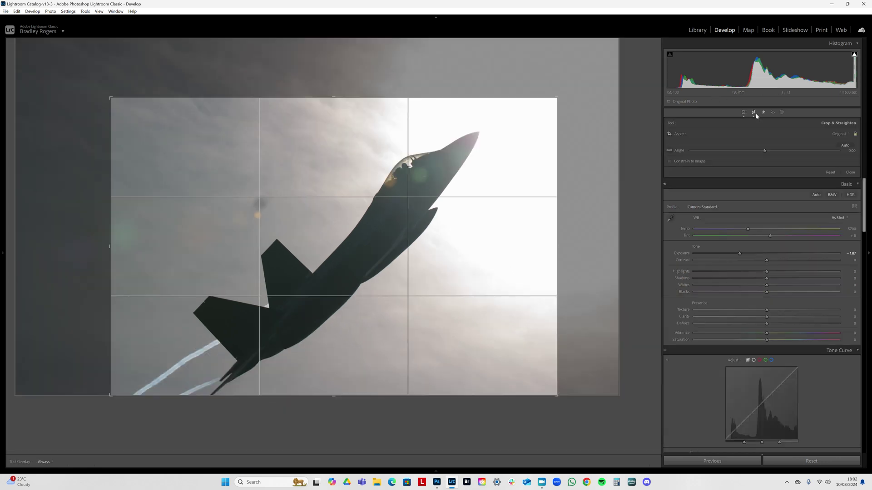
left_click(830, 172)
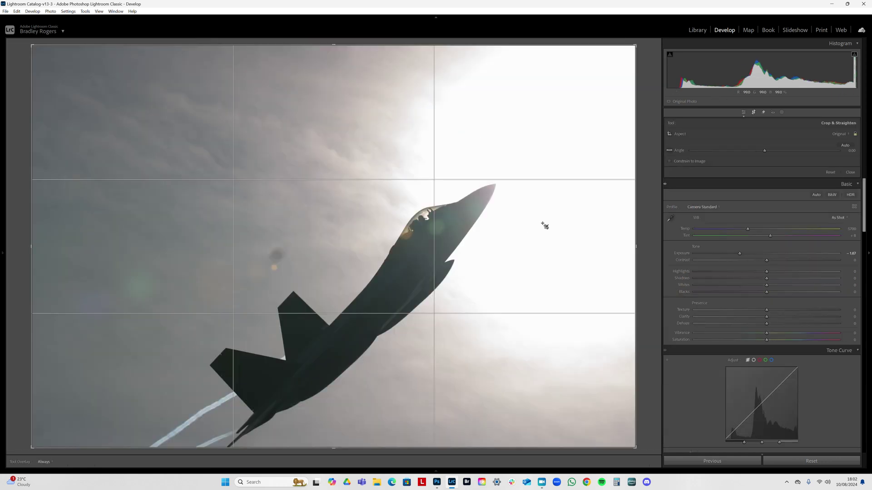
key("Return")
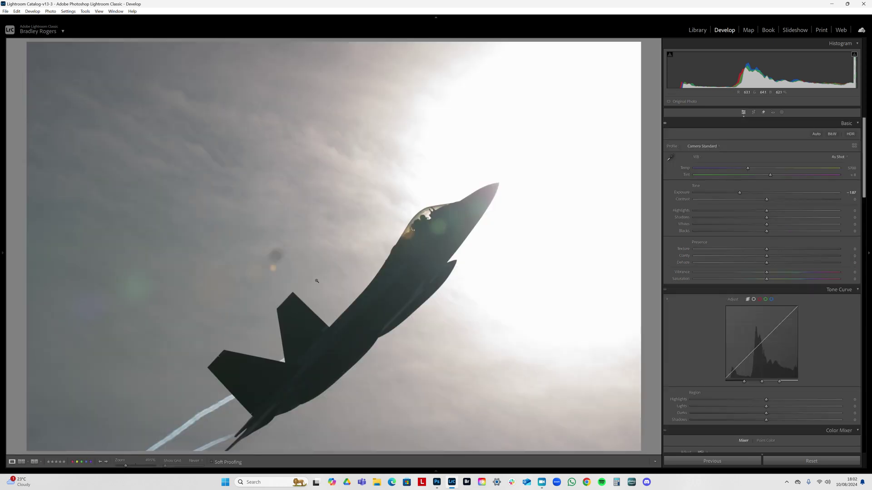
Enable Remove Chromatic Aberration and Profile Corrections for the lens, with the profile setup on Auto.
scroll(801, 295, "down", 15)
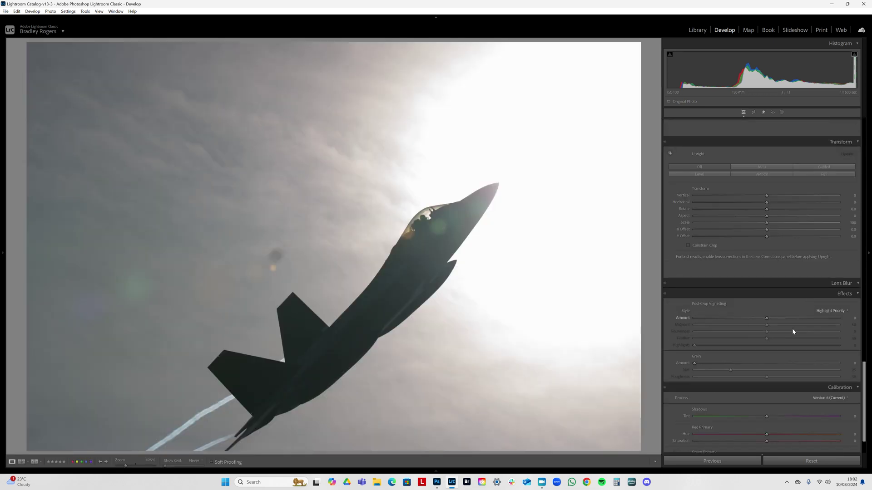
scroll(794, 328, "up", 5)
left_click(688, 208)
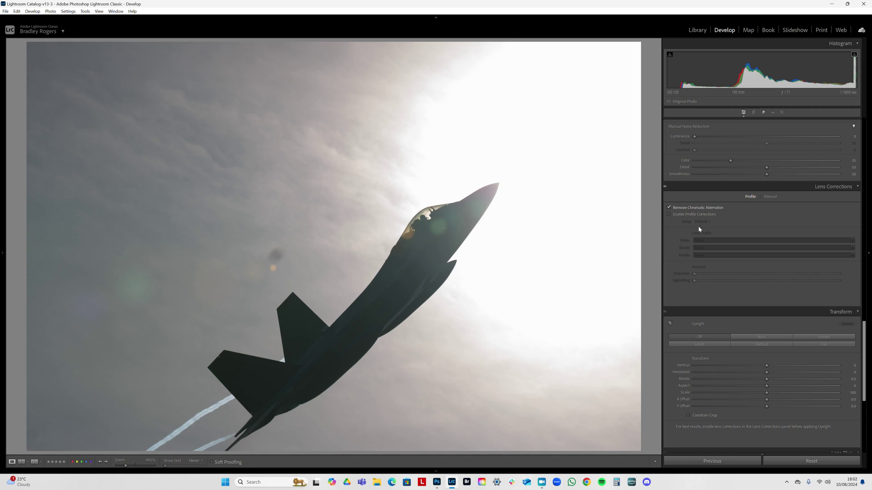
left_click(688, 214)
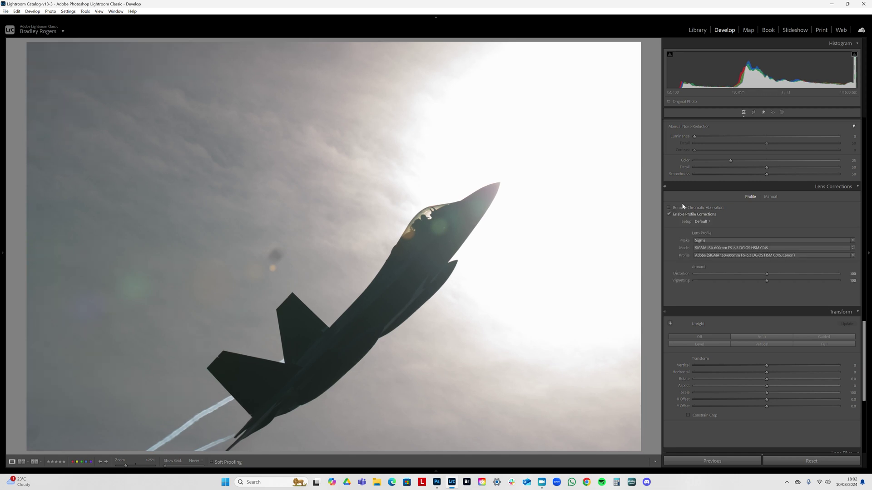
left_click(711, 222)
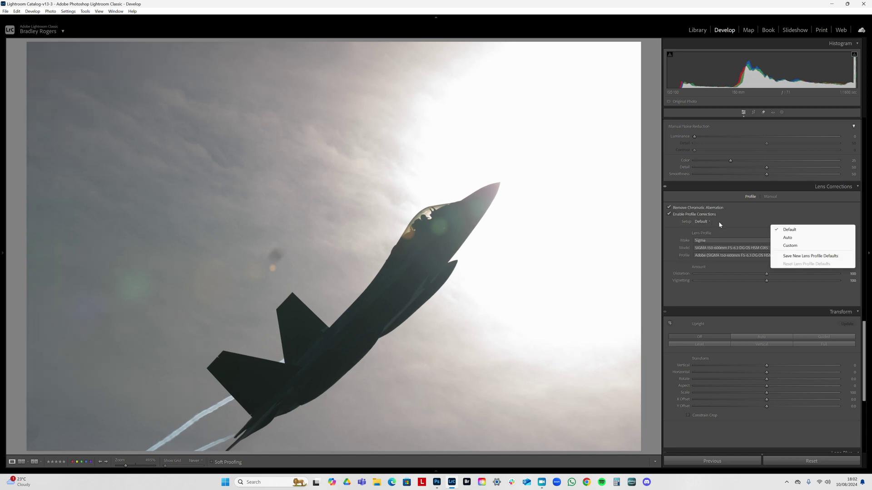
left_click(787, 238)
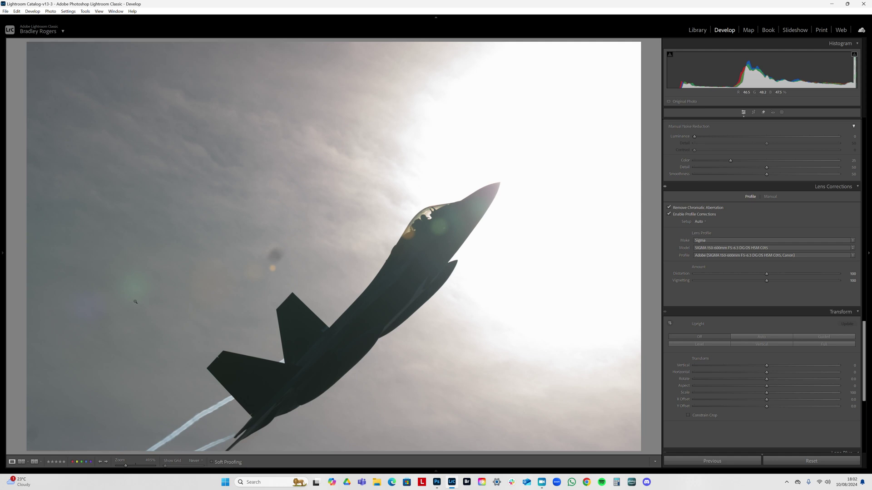
Activate the Remove tool in Heal mode for the flare spots in the sky beside the tail fins.
left_click(763, 113)
scroll(423, 263, "down", 10)
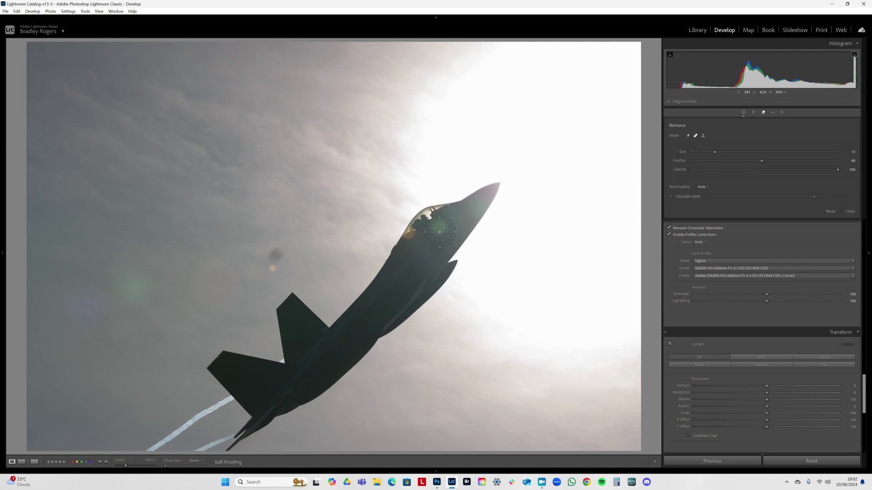
scroll(273, 250, "up", 5)
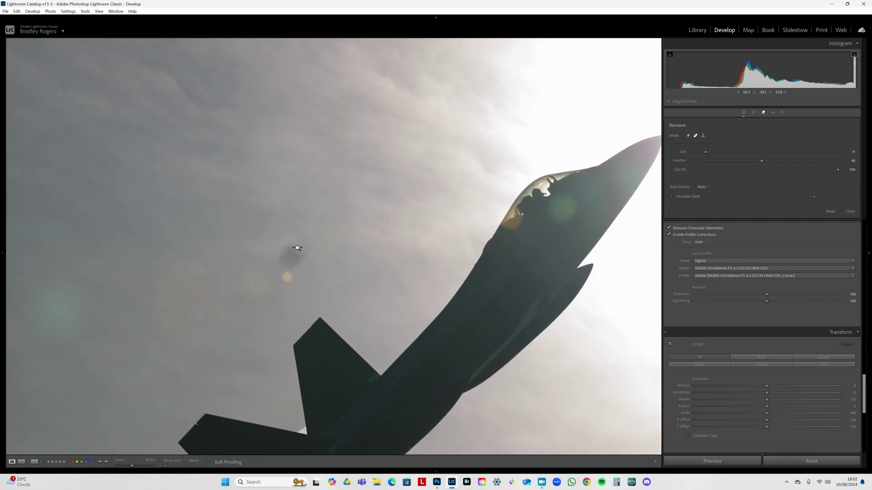
scroll(292, 261, "up", 4)
scroll(294, 257, "up", 1)
Try to heal the dark and orange flare spots above the tail fins with a size 23 brush.
left_click(293, 257)
left_click_drag(293, 266, 178, 195)
mouse_move(282, 274)
left_mouse_down()
mouse_move(262, 283)
mouse_move(270, 289)
left_mouse_up()
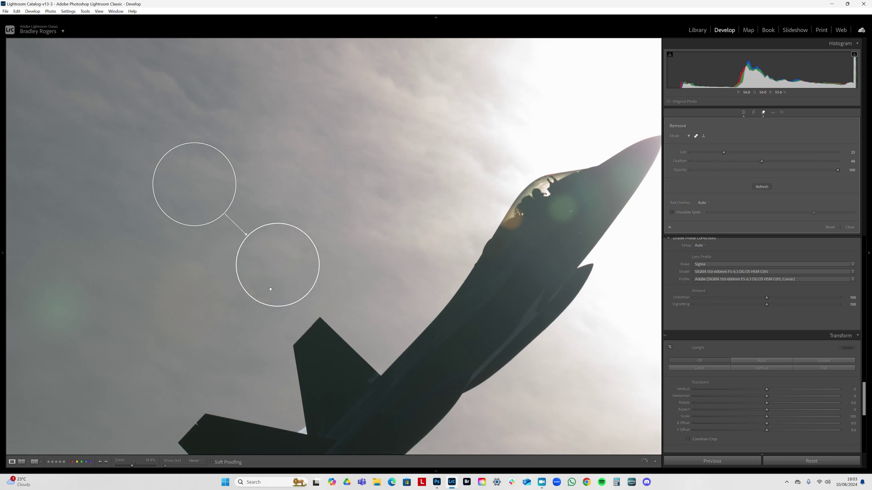
left_click_drag(320, 263, 315, 268)
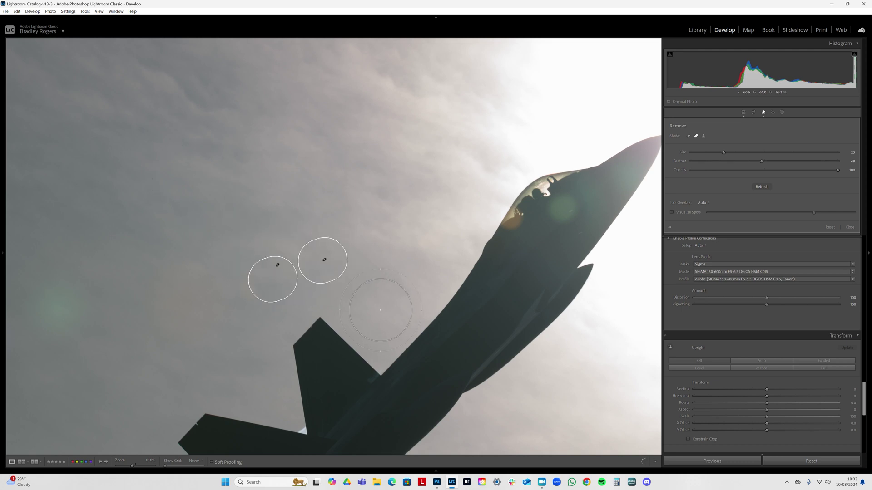
key("ctrl+z")
left_click(278, 265)
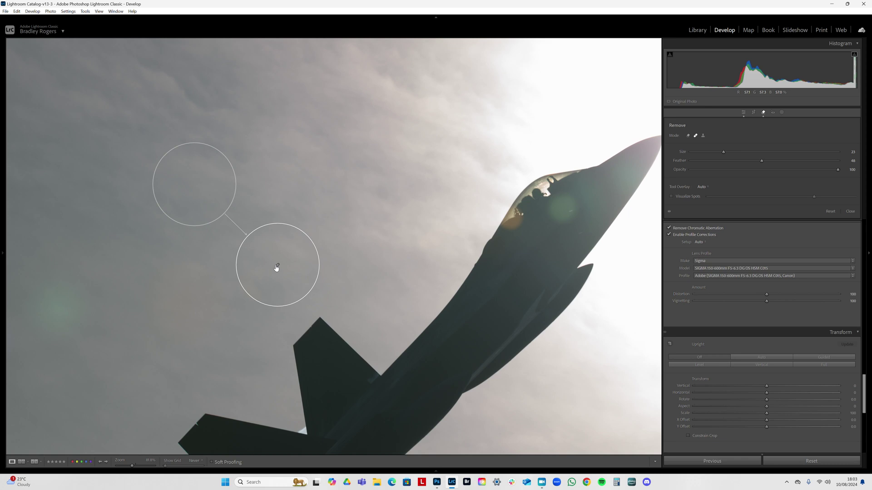
key("ctrl+z")
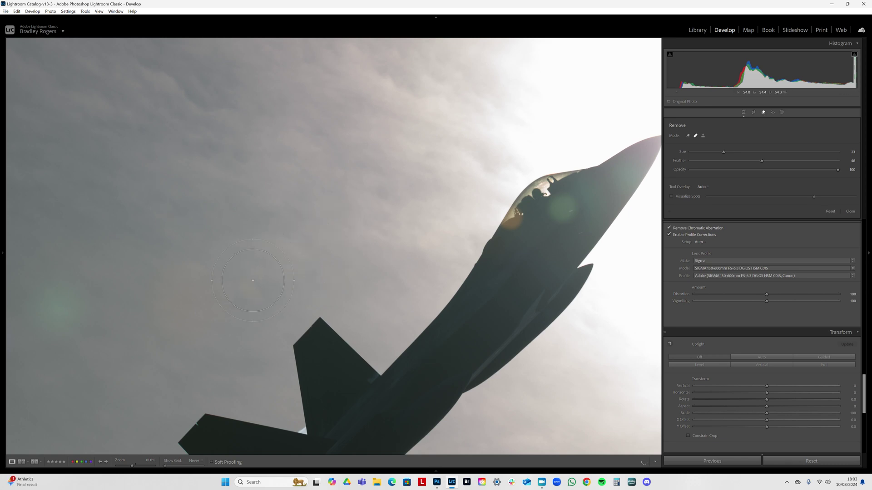
Heal the dark and orange flare spots above the tail fins and the faint yellow flare beside them, using brush size 63.
scroll(288, 259, "down", 4)
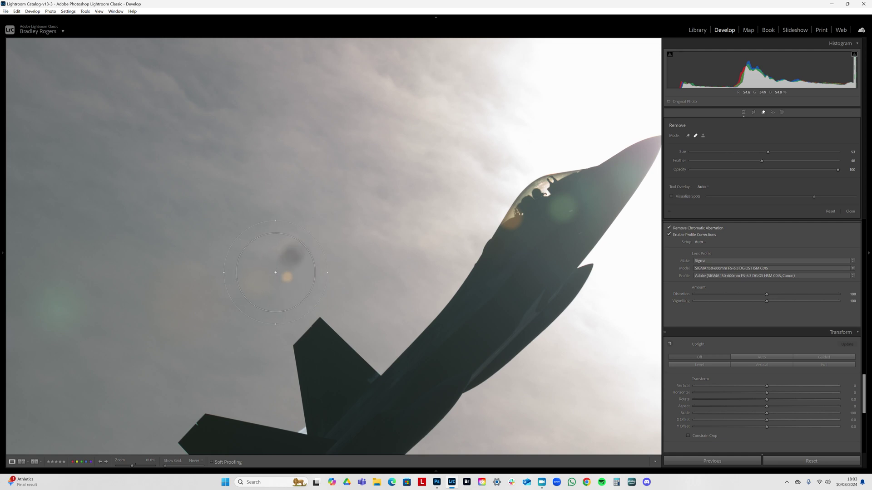
left_click(274, 264)
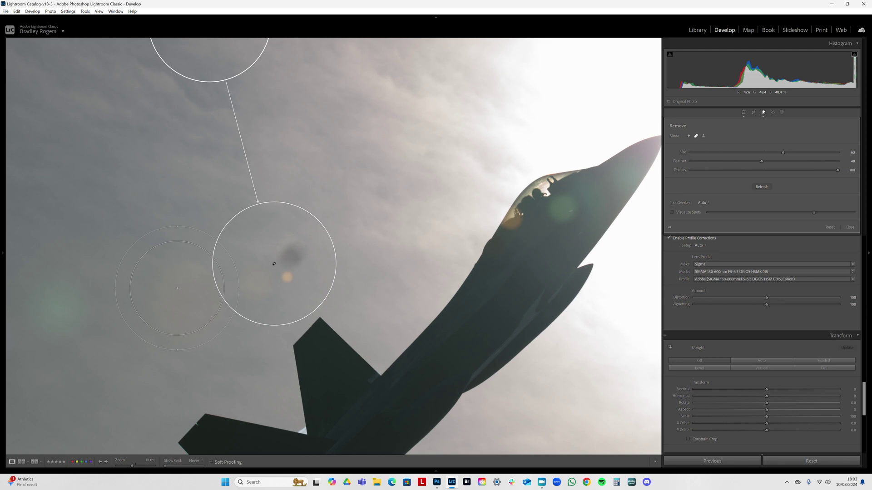
left_click(183, 289)
Heal the green flare near the photo's edge with brush size 49 and the purple flare beside it with size 52.
left_click_drag(81, 305, 281, 234)
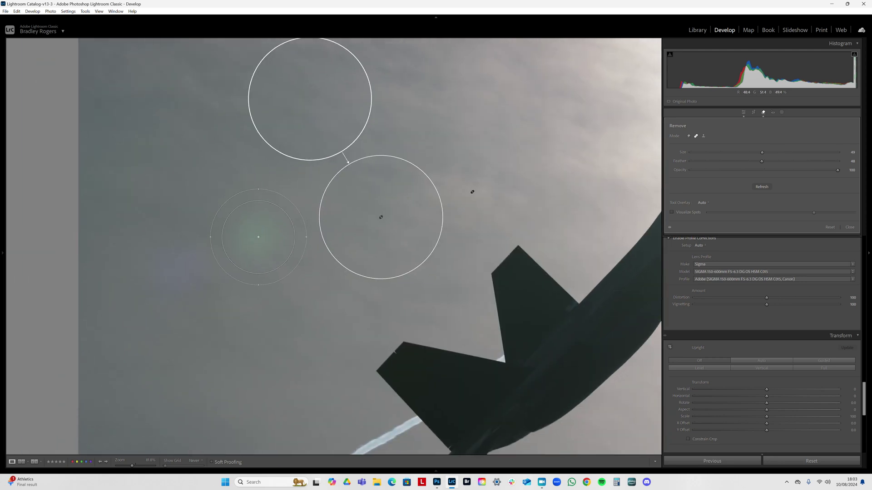
left_click_drag(258, 236, 185, 268)
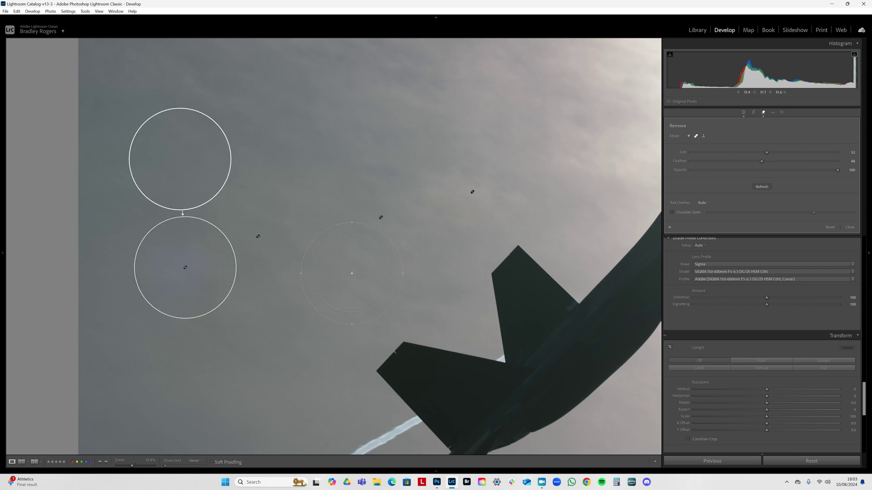
mouse_move(474, 208)
left_mouse_down()
mouse_move(280, 325)
mouse_move(96, 341)
left_mouse_up()
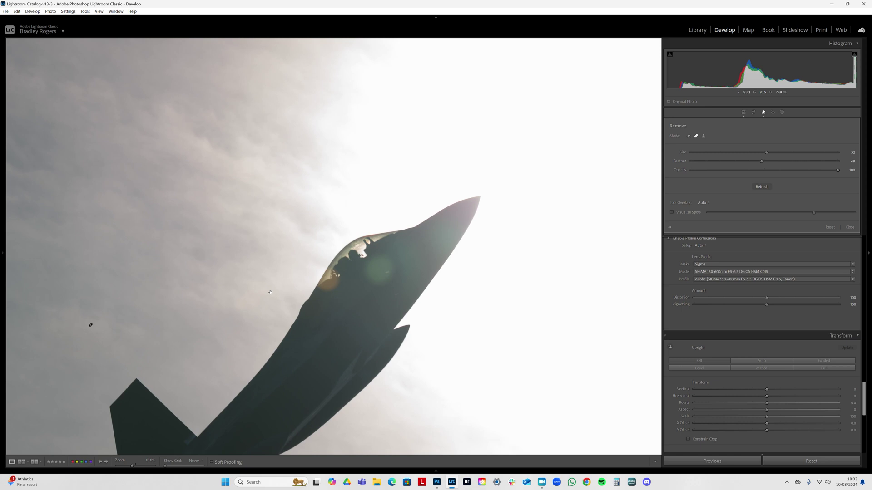
Heal the green flare on the fuselage below the canopy with brush size 41, sampling clean fuselage farther back.
left_click(405, 274)
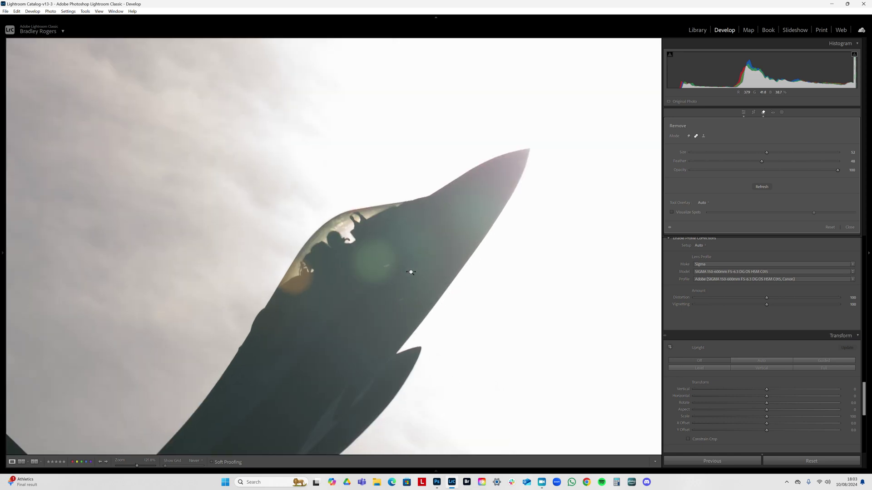
scroll(376, 258, "down", 2)
scroll(376, 258, "down", 1)
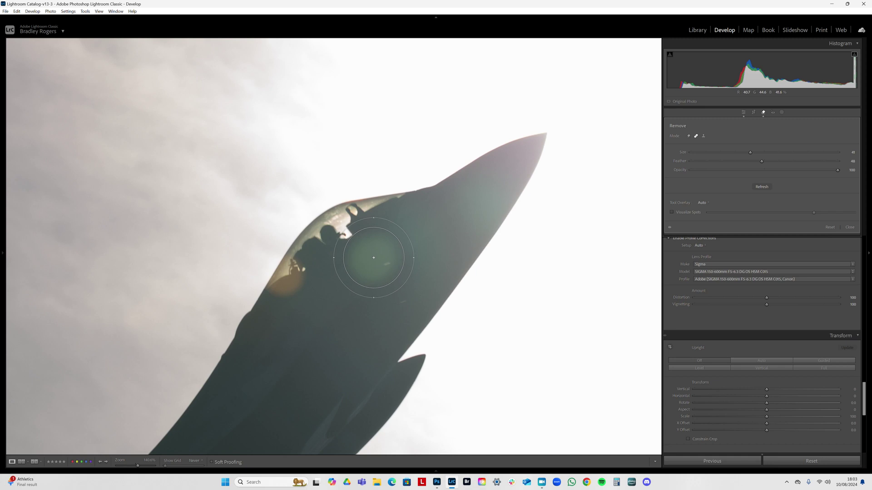
left_click(373, 257)
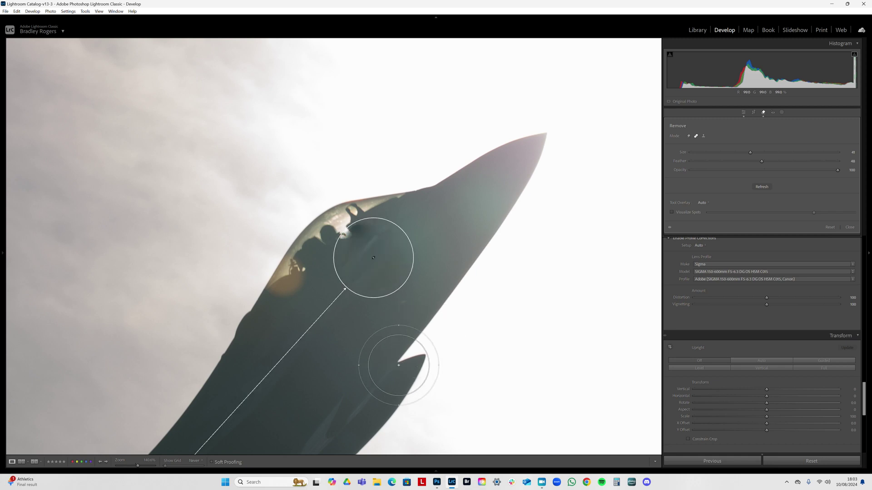
key("ctrl+minus")
left_click_drag(167, 452, 308, 307)
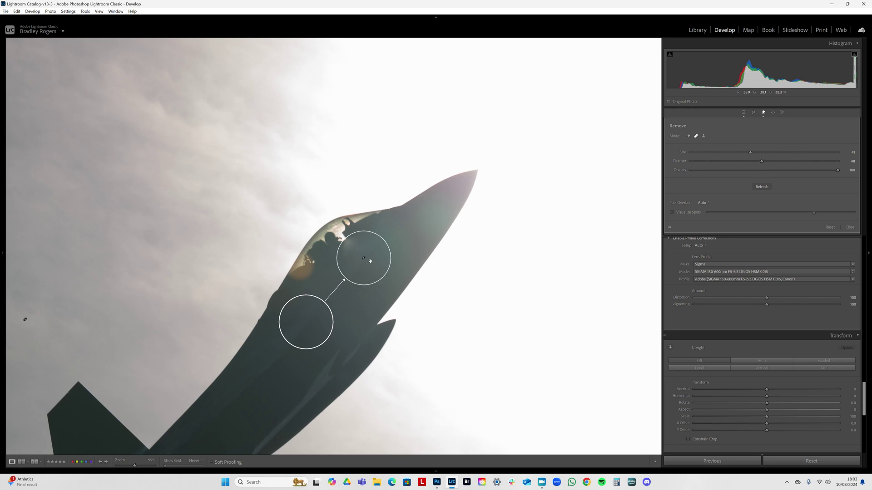
left_click_drag(371, 265, 369, 265)
Heal the green flare near the jet's nose with brush size 28, shrinking the spot and sampling clean fuselage farther back.
scroll(445, 211, "down", 5)
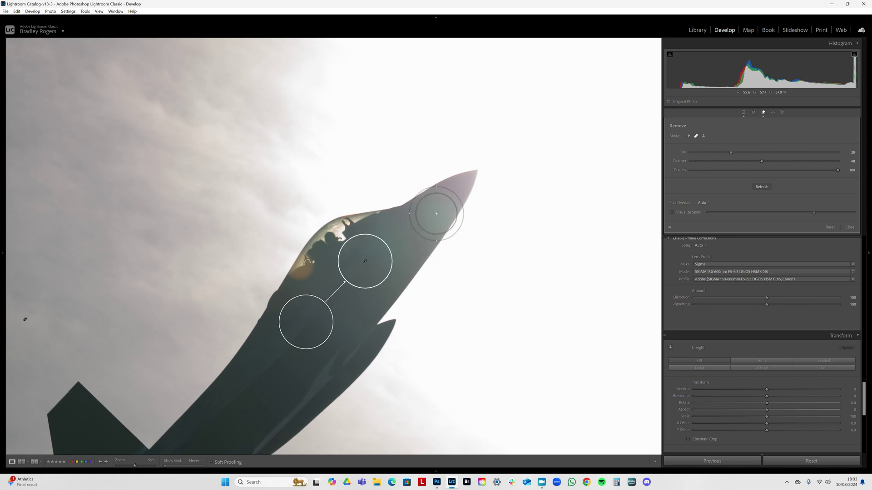
left_click(435, 212)
left_click_drag(401, 267, 395, 274)
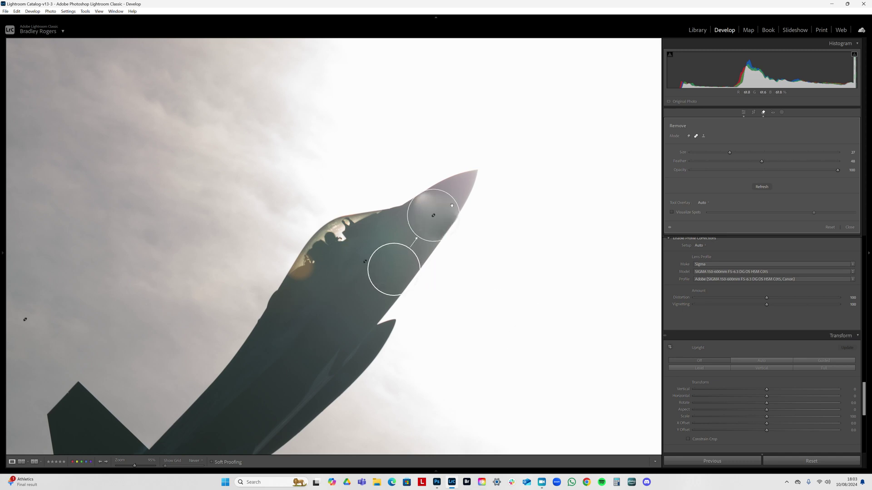
left_click_drag(453, 199, 449, 201)
left_click_drag(390, 275, 335, 329)
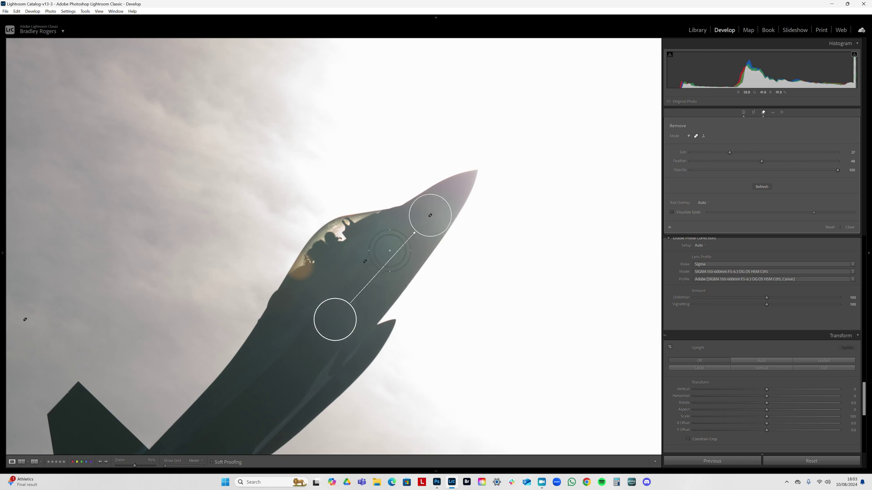
Heal the remaining patches on the fuselage beside the canopy with brush size 27, sampling darker fuselage, and close the Remove tool.
left_click_drag(385, 235, 389, 261)
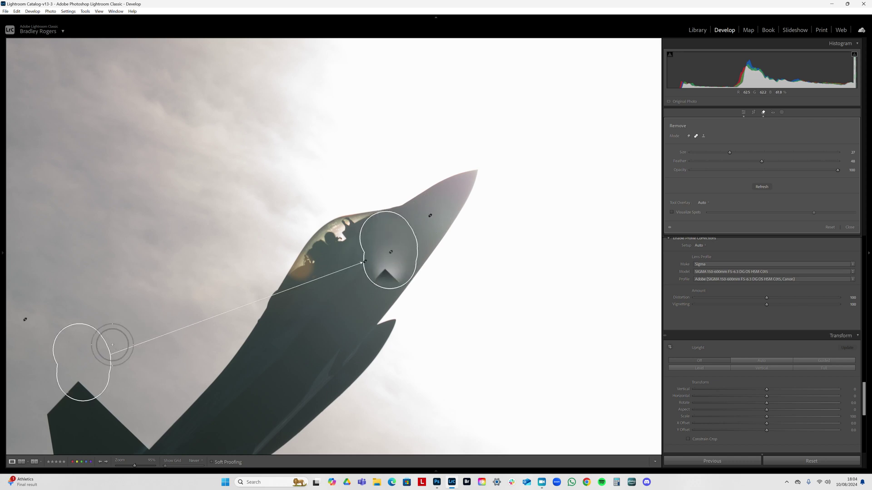
mouse_move(82, 362)
left_mouse_down()
mouse_move(273, 347)
mouse_move(311, 322)
left_mouse_up()
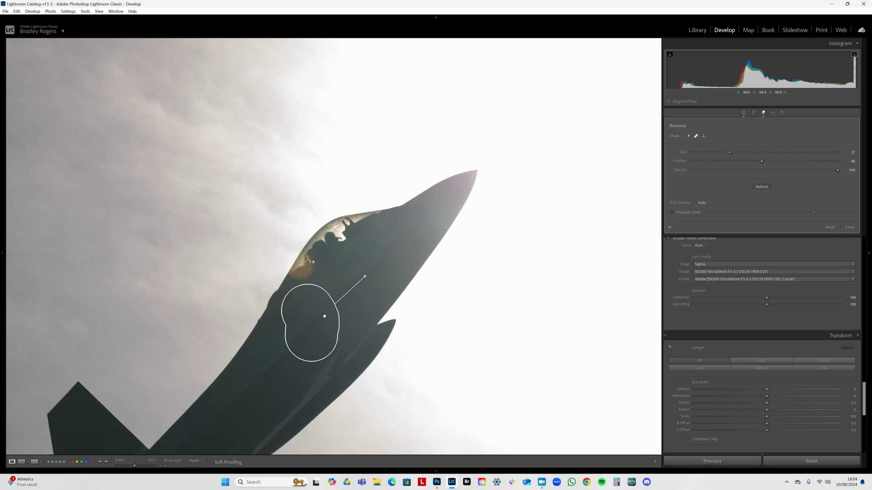
mouse_move(347, 257)
left_mouse_down()
mouse_move(359, 250)
mouse_move(366, 264)
left_mouse_up()
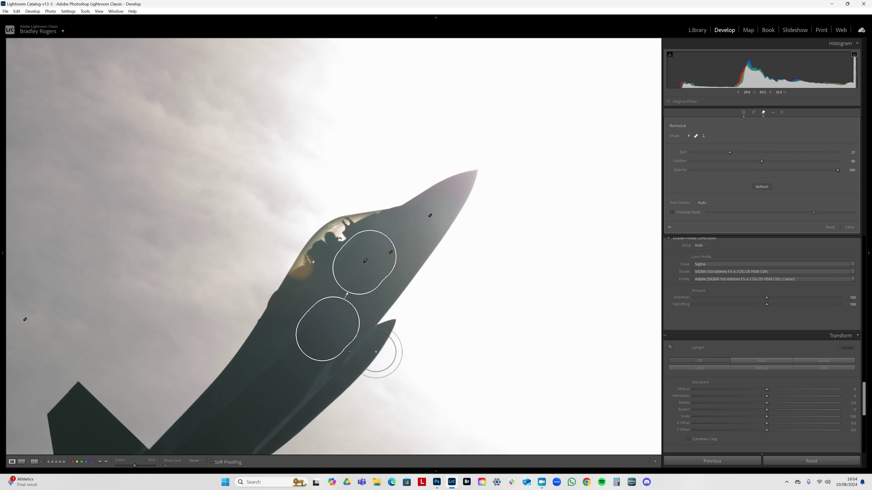
left_click(402, 376)
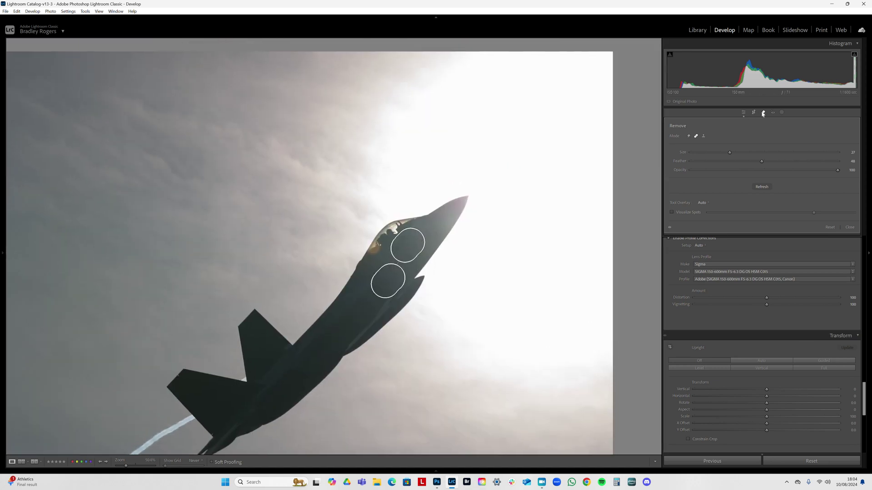
left_click(763, 114)
scroll(784, 236, "up", 10)
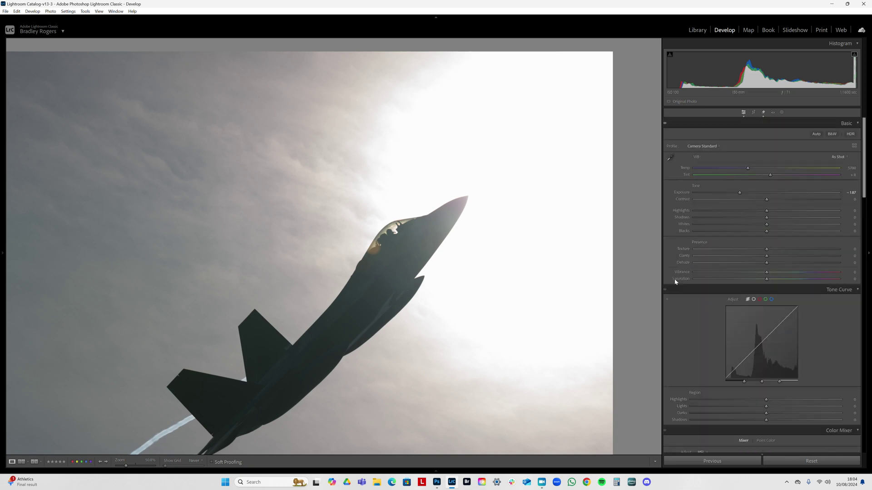
View the finished IMG_9442-Edit.tif version for comparison and return to the original raw photo.
mouse_move(300, 472)
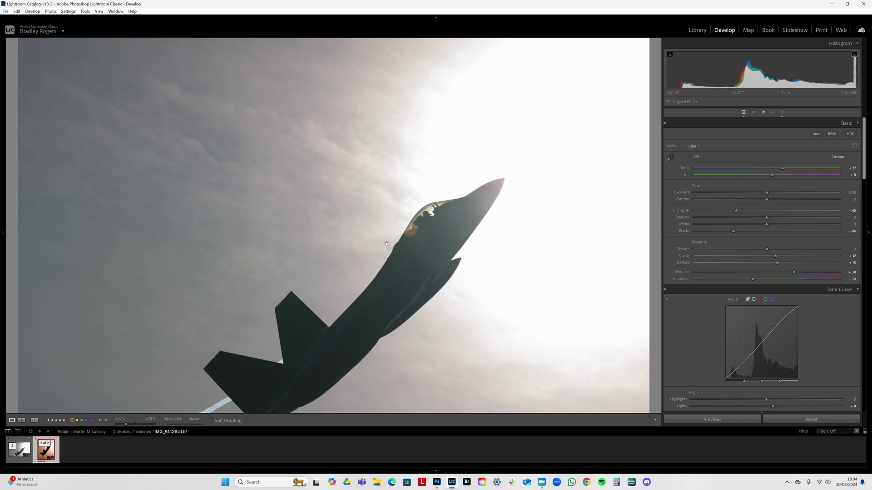
left_click(406, 221)
key("j")
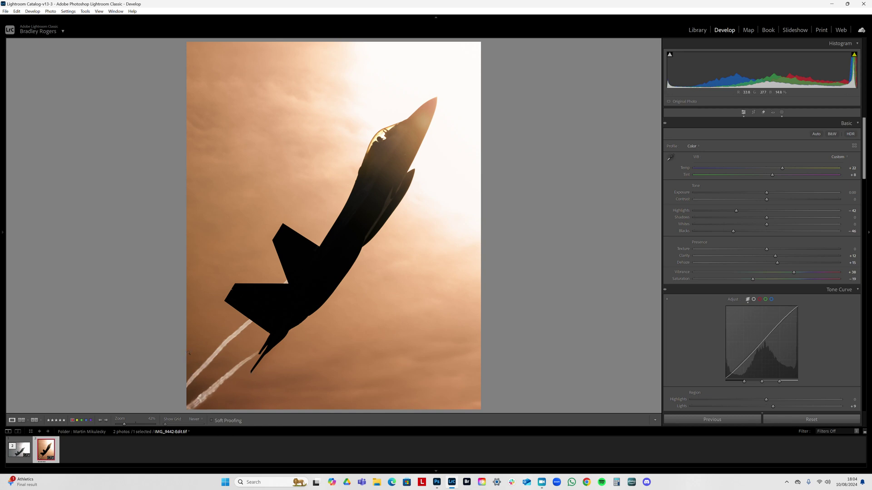
key("Left")
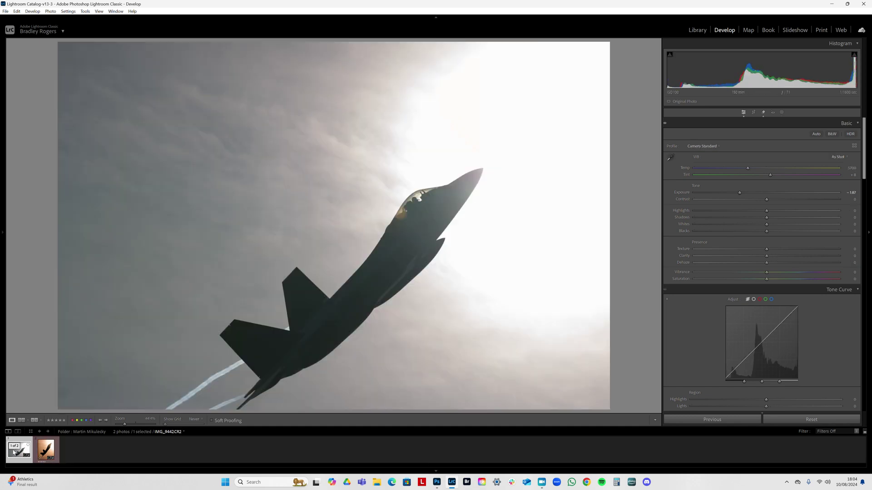
Open the raw photo IMG_9442.CR2 for editing in Adobe Photoshop 2024.
right_click(389, 172)
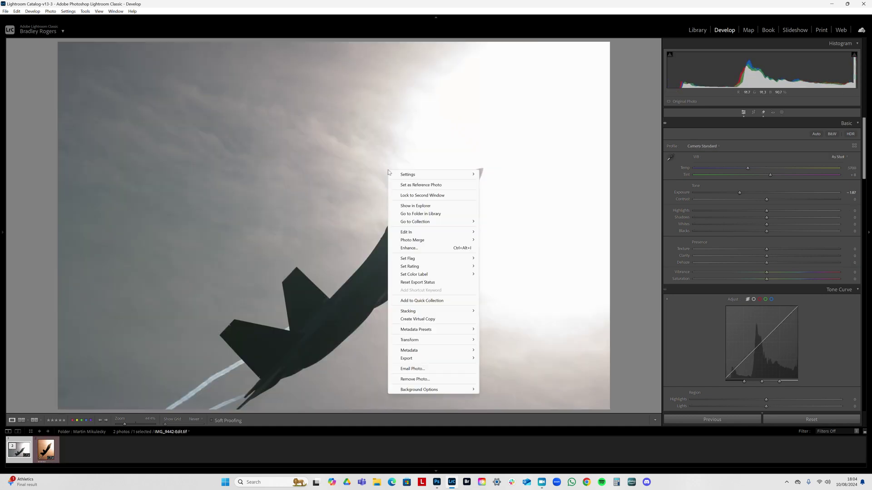
mouse_move(420, 233)
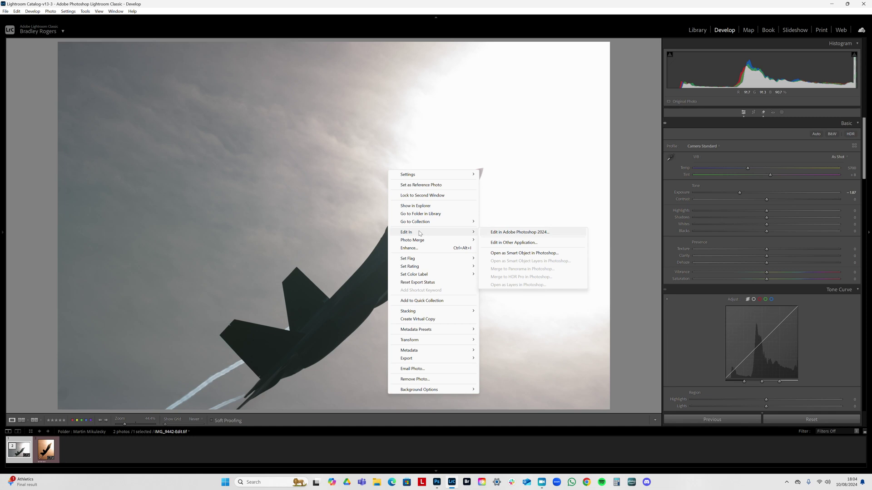
left_click(499, 232)
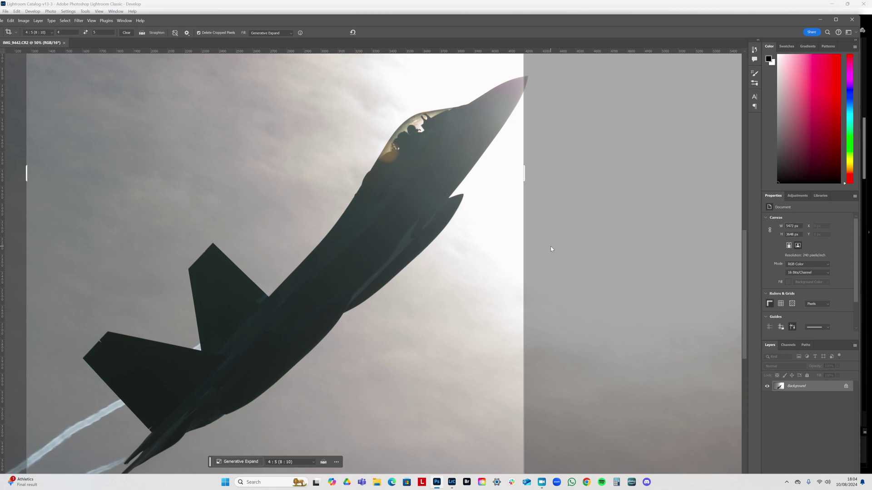
Clear the crop ratio, apply a crop at Original Ratio, and fit the whole photo in view with the Crop tool active.
left_click(127, 33)
left_click(41, 34)
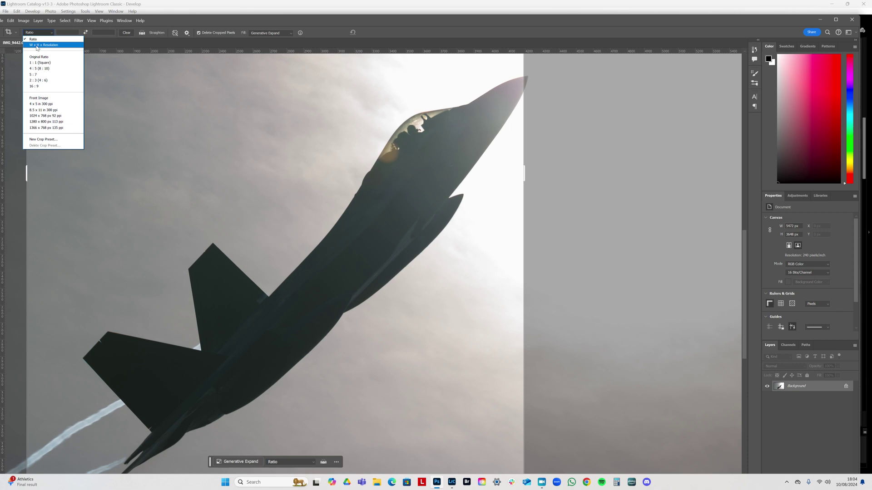
left_click(39, 56)
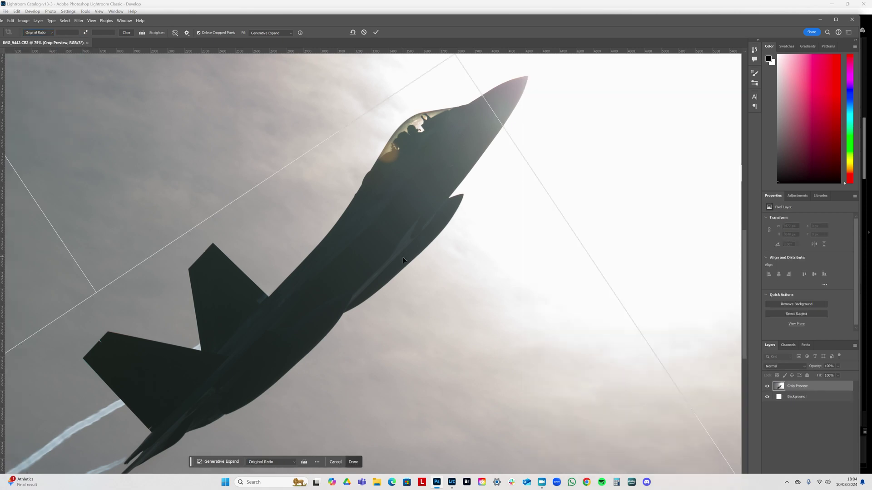
left_click(353, 462)
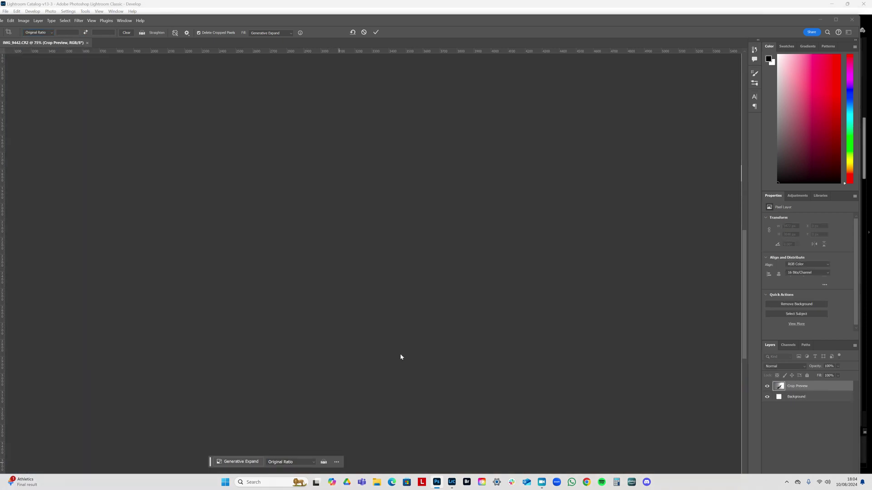
key("z")
key("ctrl+0")
key("c")
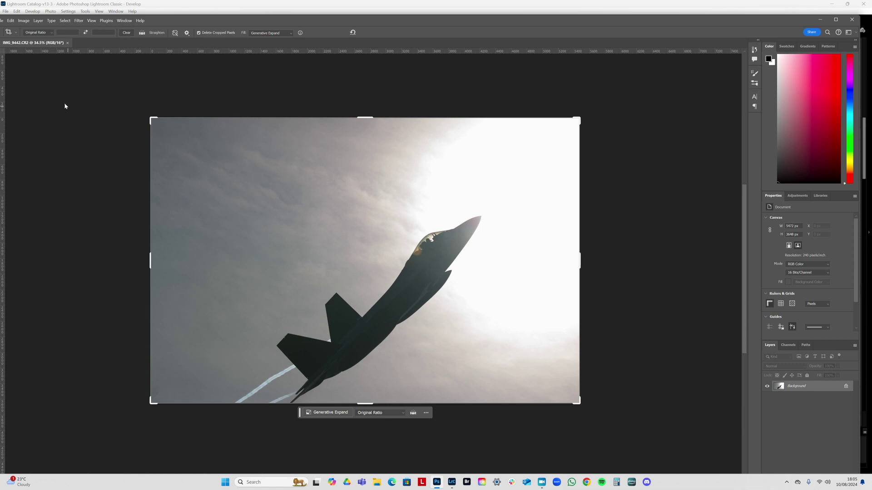
Set the crop ratio to 4 : 5 (8 : 10), trying landscape and returning to portrait orientation.
left_click(38, 32)
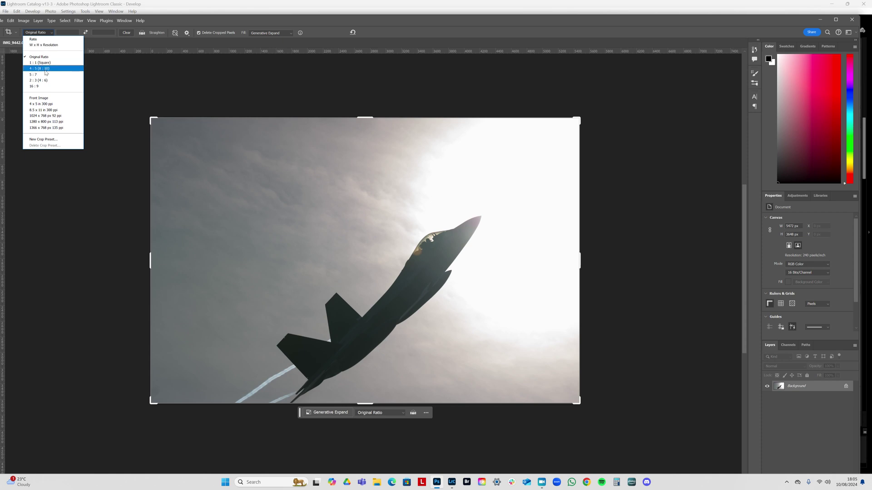
left_click(44, 73)
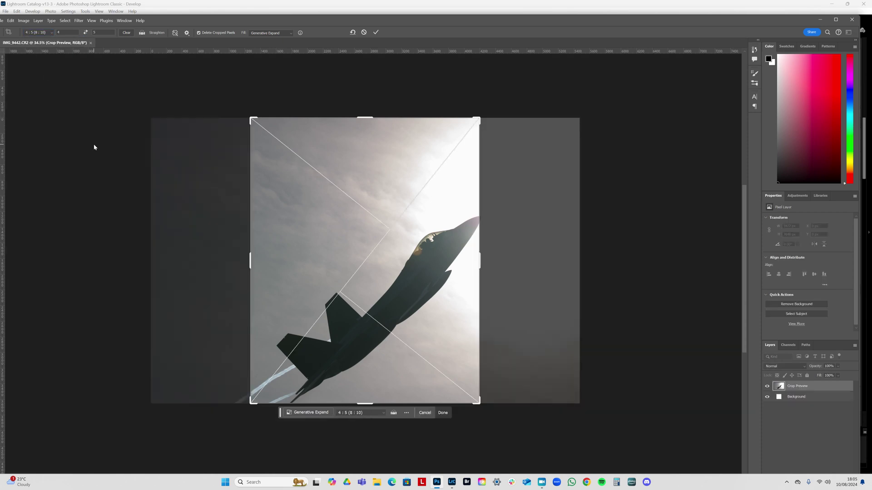
key("x")
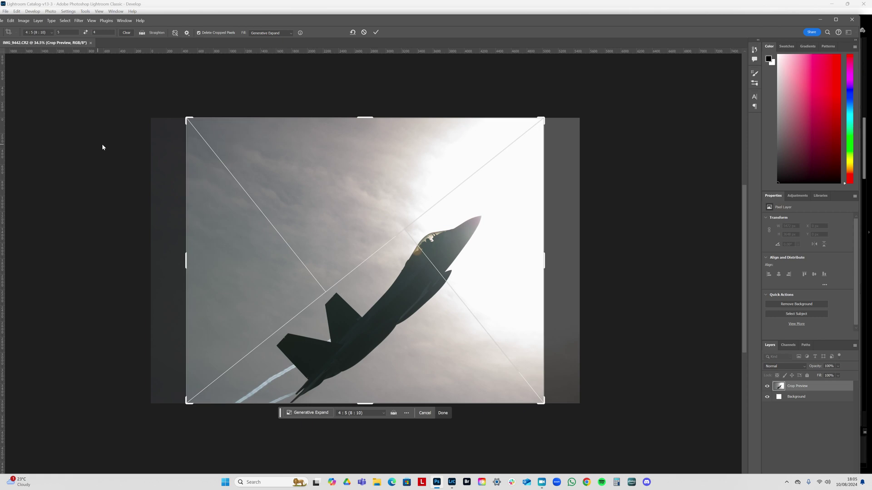
key("x")
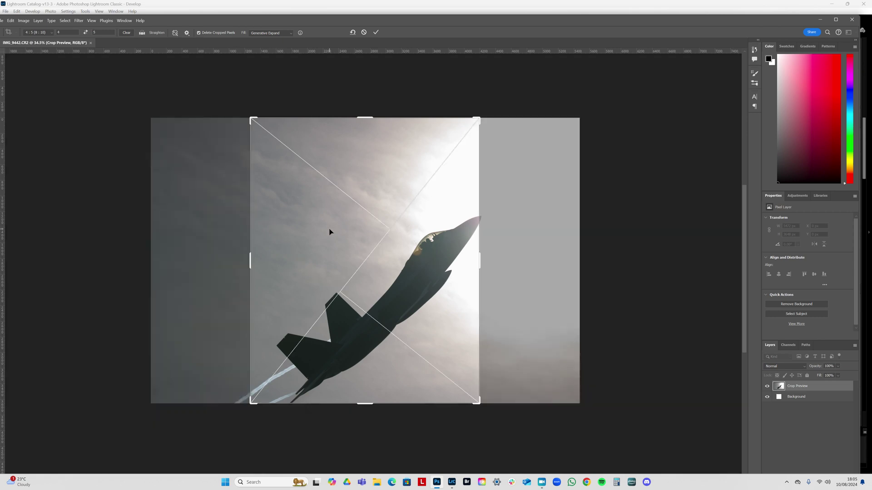
left_click(532, 282)
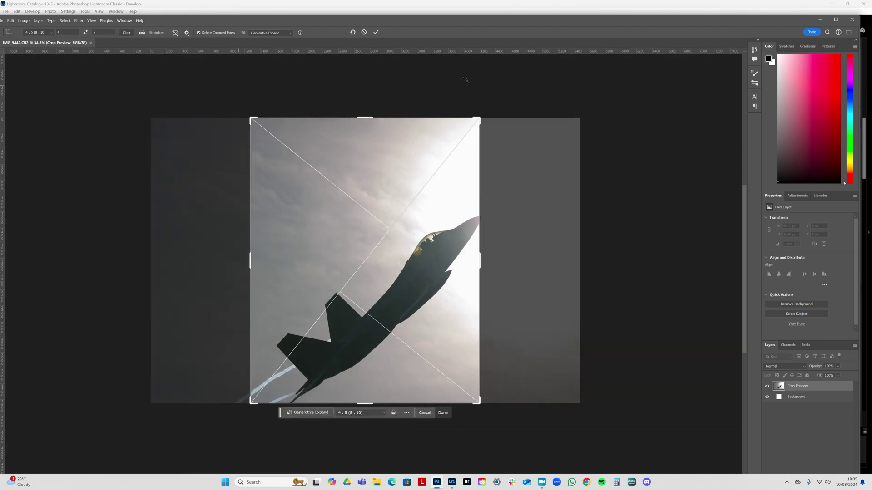
Set the crop fill to Generative Expand, tilt the photo slightly, and extend the crop below the photo's lower edge.
left_click(272, 33)
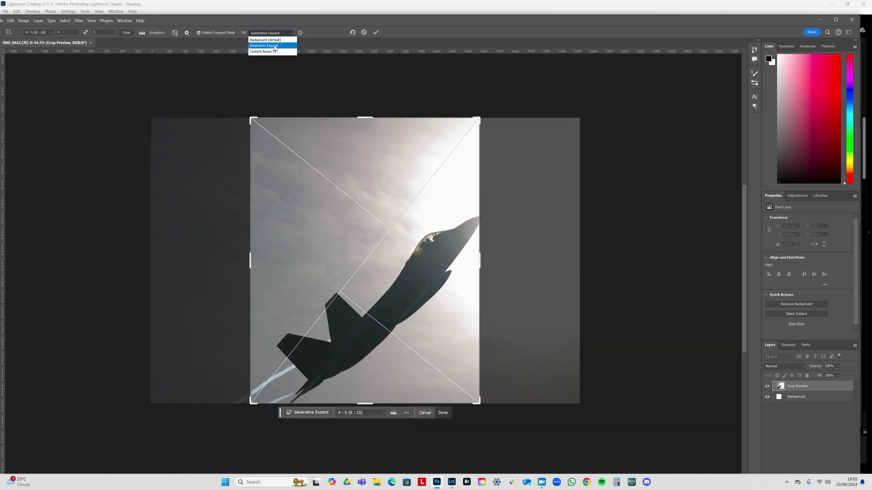
left_click(273, 46)
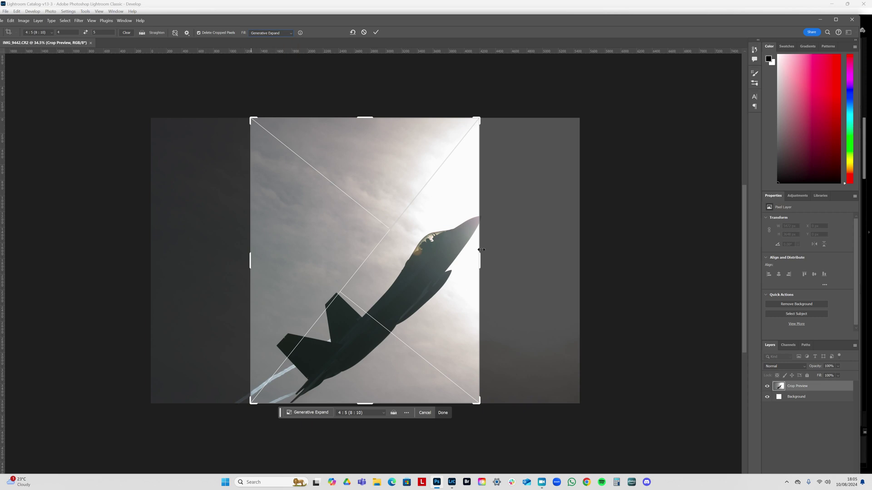
left_click_drag(496, 258, 431, 284)
left_click(406, 422)
Check the jet's placement against the different crop composition overlays, ending on the triangle guide that runs along the fuselage.
key("o")
key("o")
key("o")
key("o")
key("o")
key("o")
key("o")
key("o")
key("o")
key("o")
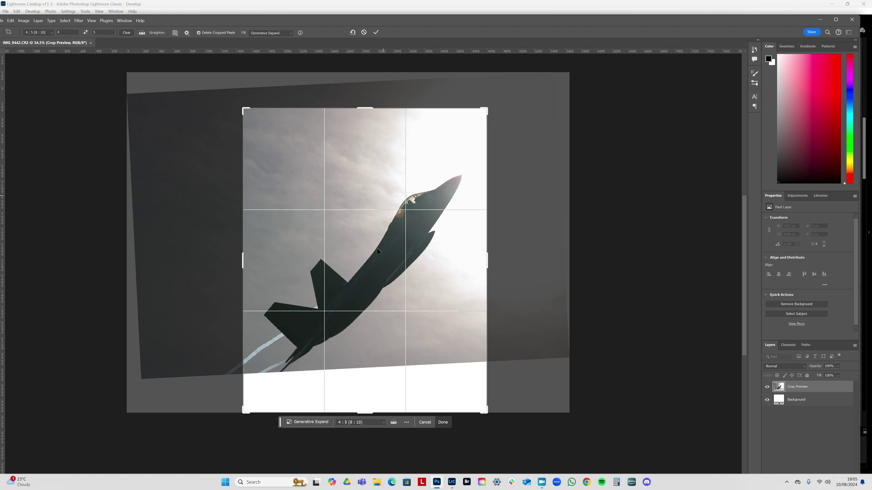
key("o")
key("o")
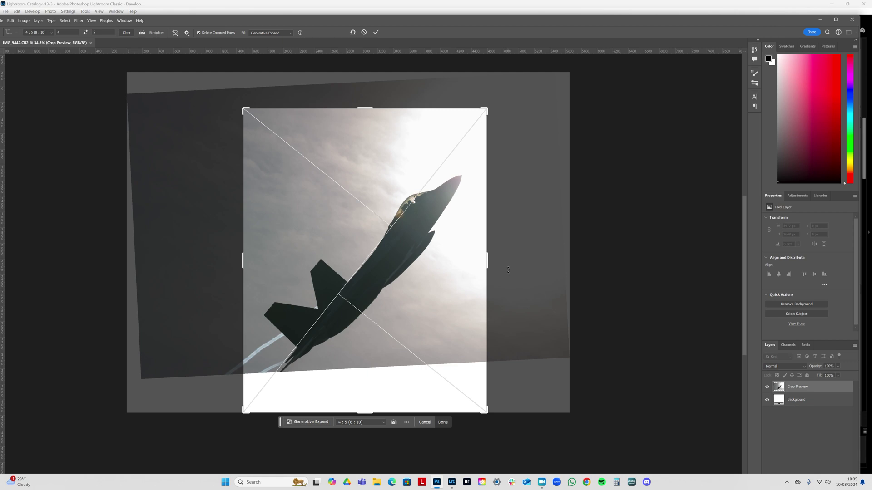
key("shift+o")
key("o")
key("o")
key("o")
key("o")
key("o")
key("o")
Tilt the photo a little further and resize the 4:5 crop so the jet follows the triangle guide's diagonal.
left_click(520, 264)
mouse_move(428, 263)
left_mouse_down()
mouse_move(430, 253)
mouse_move(430, 263)
left_mouse_up()
left_click_drag(483, 267, 509, 259)
left_click_drag(412, 253, 424, 237)
left_click_drag(248, 105, 251, 111)
left_click_drag(424, 195, 422, 200)
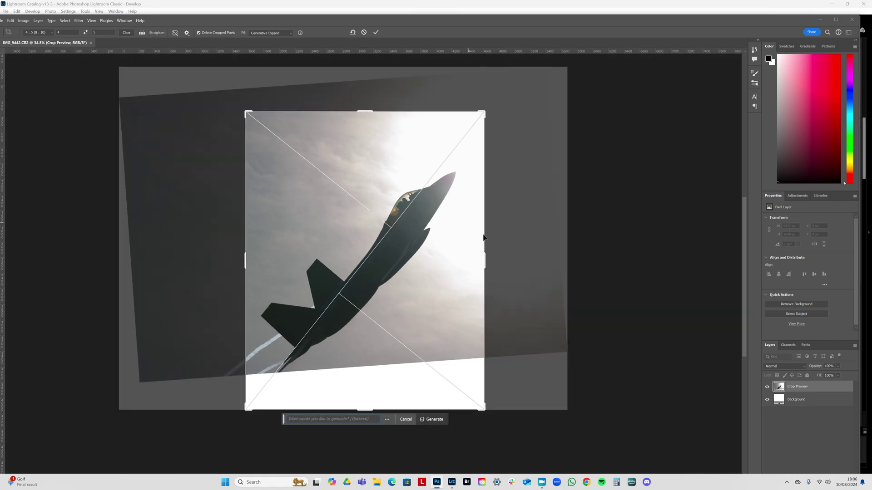
Enlarge the crop slightly, reposition the jet inside it, and generate the missing lower area with Generative Expand without a prompt.
left_click_drag(486, 235, 513, 246)
left_click_drag(392, 259, 444, 268)
left_click_drag(521, 249, 523, 249)
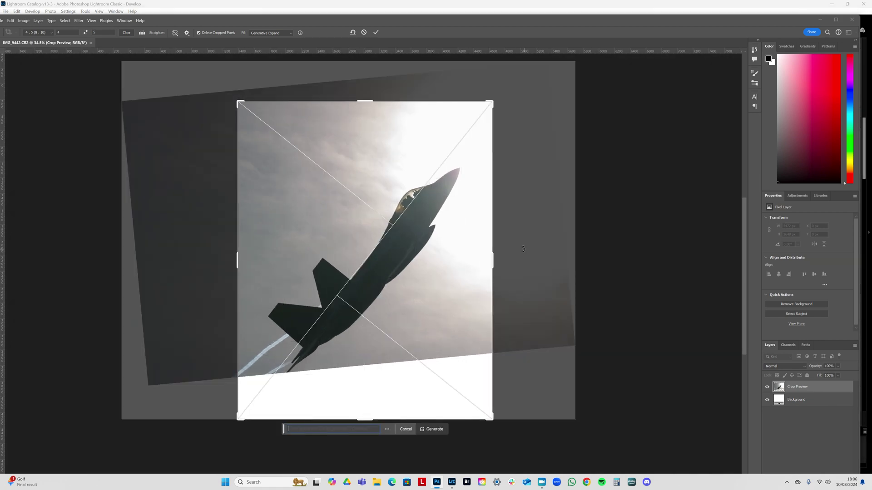
left_click_drag(415, 265, 416, 264)
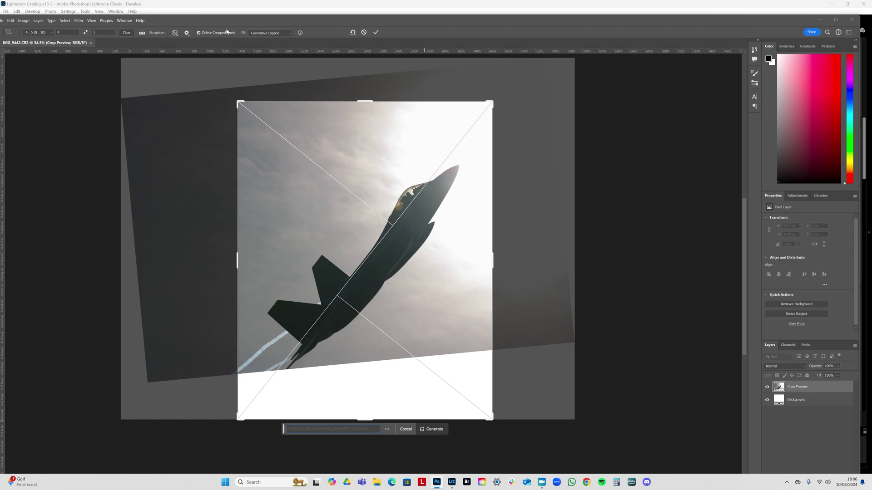
left_click(431, 433)
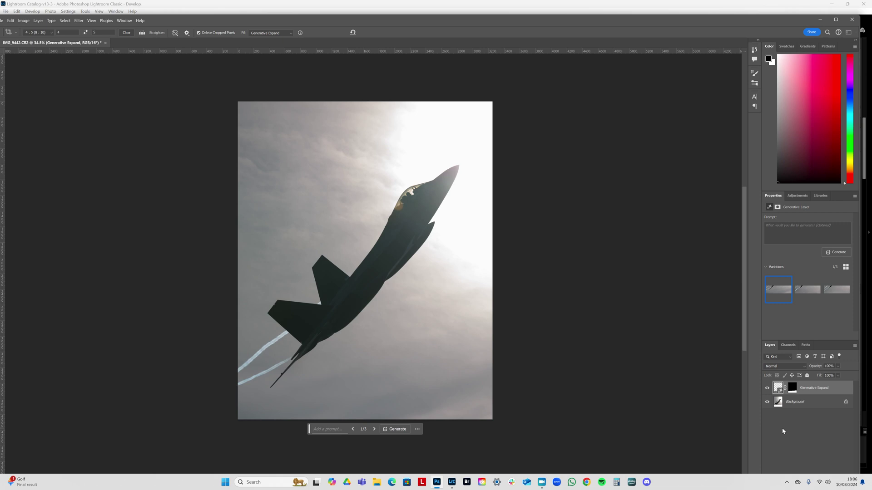
Compare the three Generative Expand variations around the jet's tail and keep the third one.
left_click(807, 290)
left_click(838, 295)
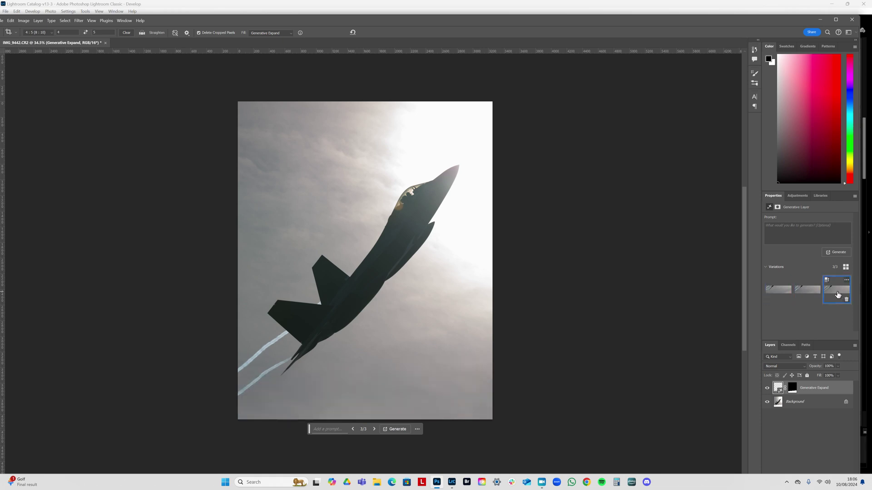
left_click(783, 294)
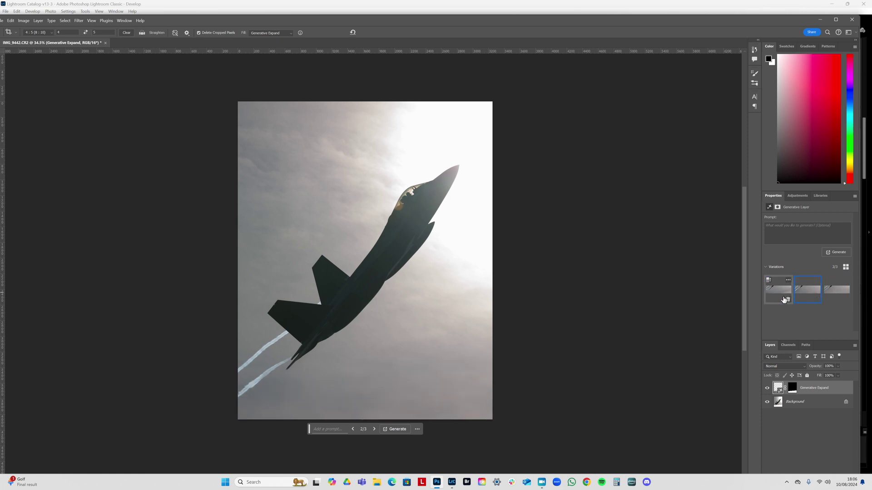
left_click(808, 298)
left_click(837, 291)
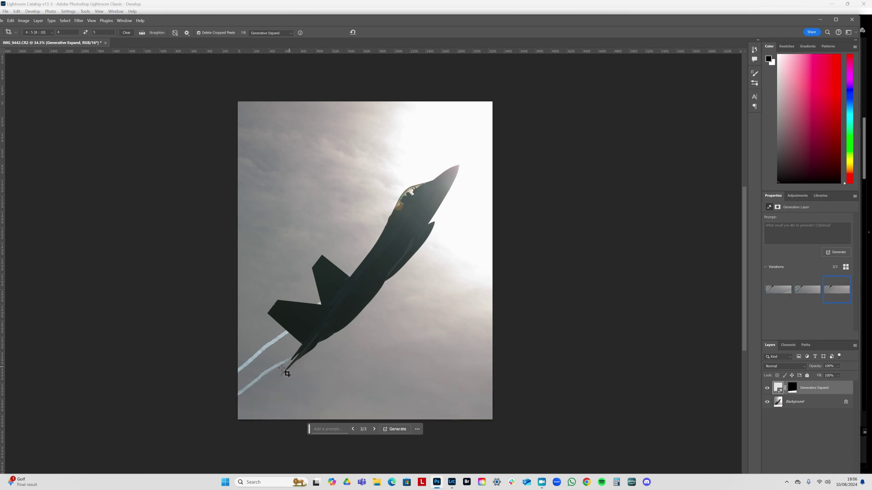
mouse_move(835, 294)
left_click(805, 295)
left_click(845, 295)
left_click(832, 451)
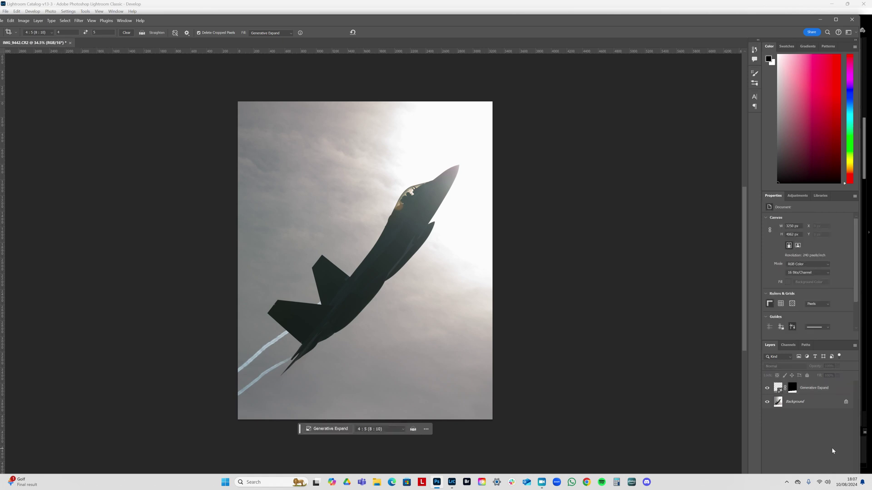
On the Background layer, erase the orange reflection at the rear of the canopy with the Remove tool.
left_click(792, 405)
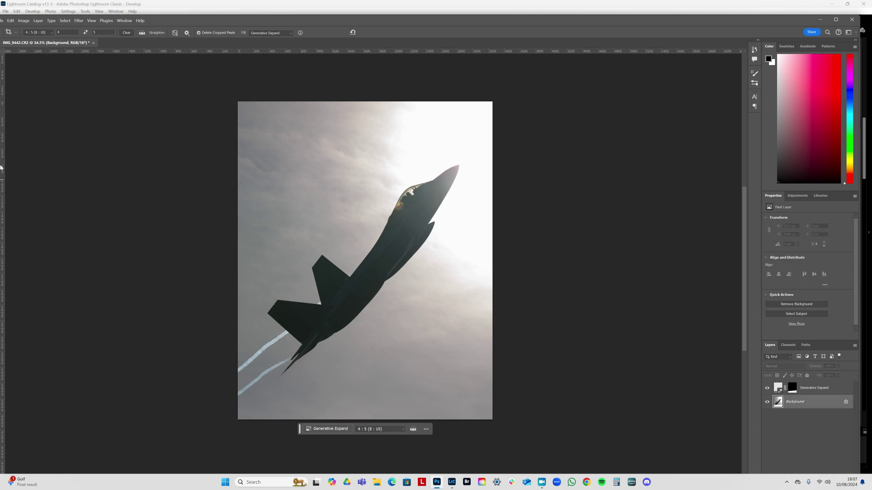
left_click(835, 19)
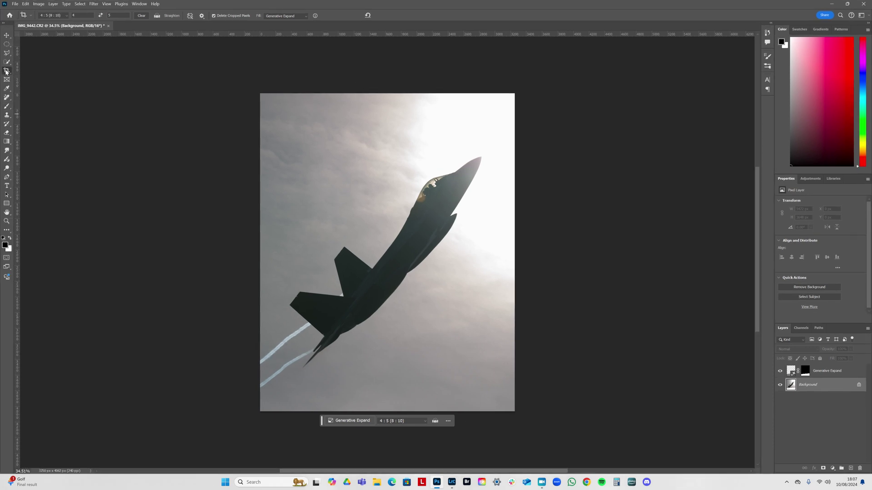
left_click(8, 98)
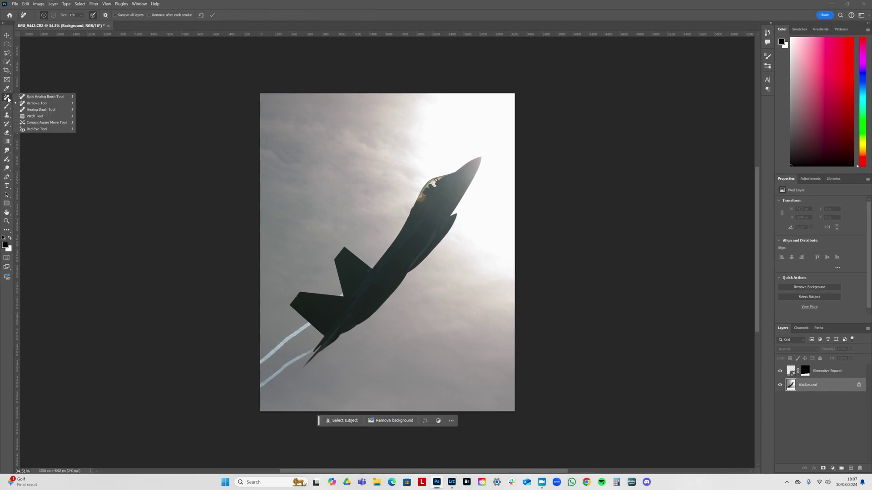
left_click(35, 104)
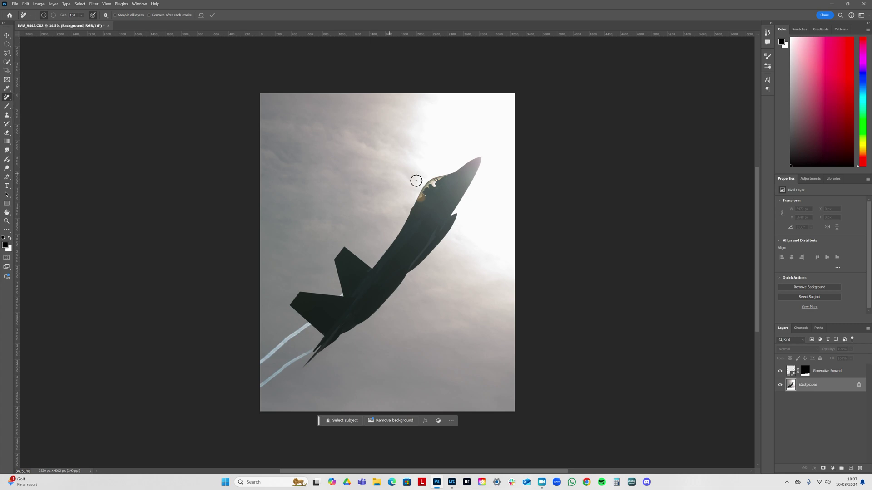
key("z")
left_click_drag(420, 207, 459, 198)
scroll(448, 132, "up", 2)
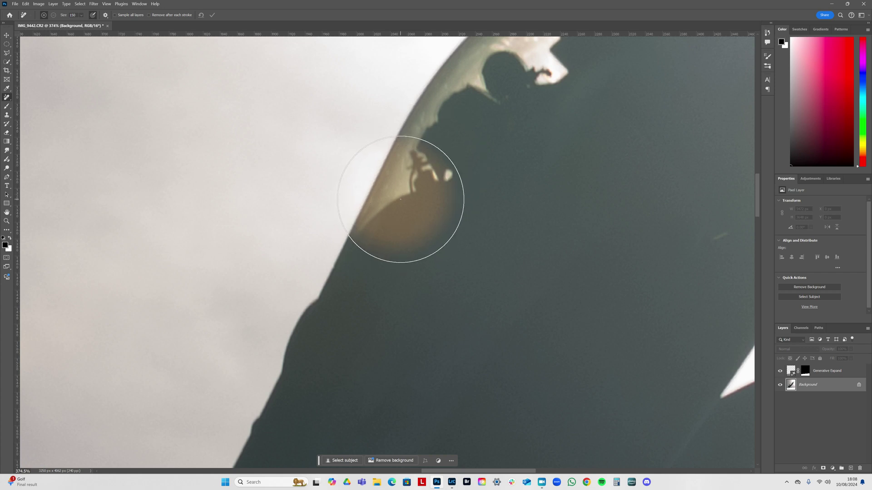
left_click(400, 198)
key("Return")
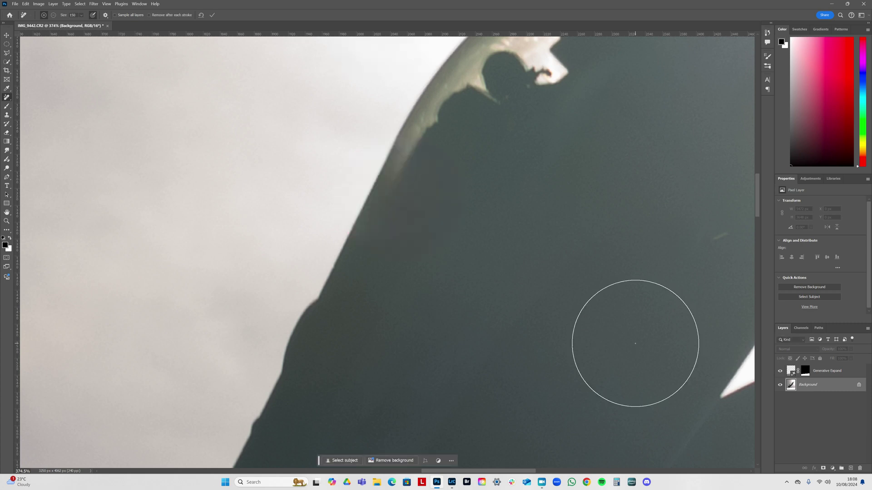
With a smaller Remove brush, clean the strip of fuselage below the canopy and the small light scratch farther back.
key("z")
mouse_move(527, 280)
left_mouse_down()
mouse_move(500, 285)
mouse_move(613, 240)
mouse_move(609, 245)
left_mouse_up()
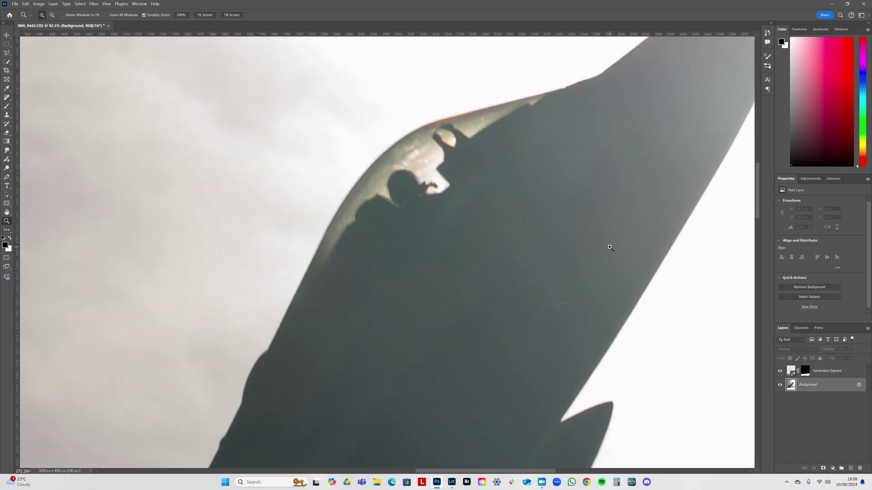
key("j")
scroll(468, 202, "down", 3)
key("bracketleft")
left_click(81, 15)
left_click_drag(75, 23, 69, 23)
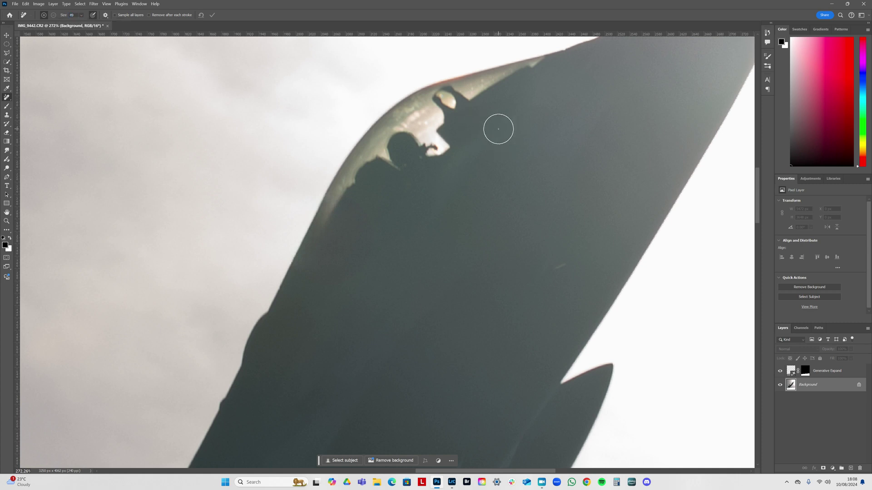
mouse_move(551, 89)
left_mouse_down()
mouse_move(518, 108)
mouse_move(437, 189)
mouse_move(570, 81)
left_mouse_up()
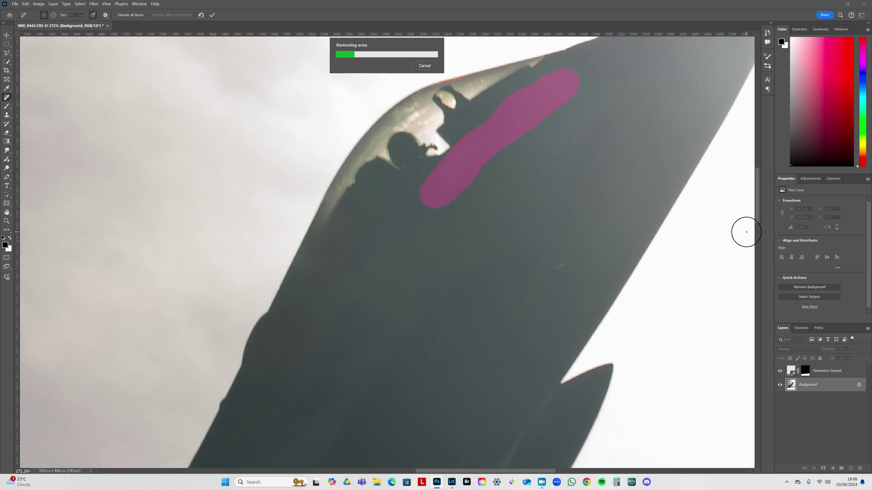
left_click_drag(626, 193, 541, 189)
left_click(491, 252)
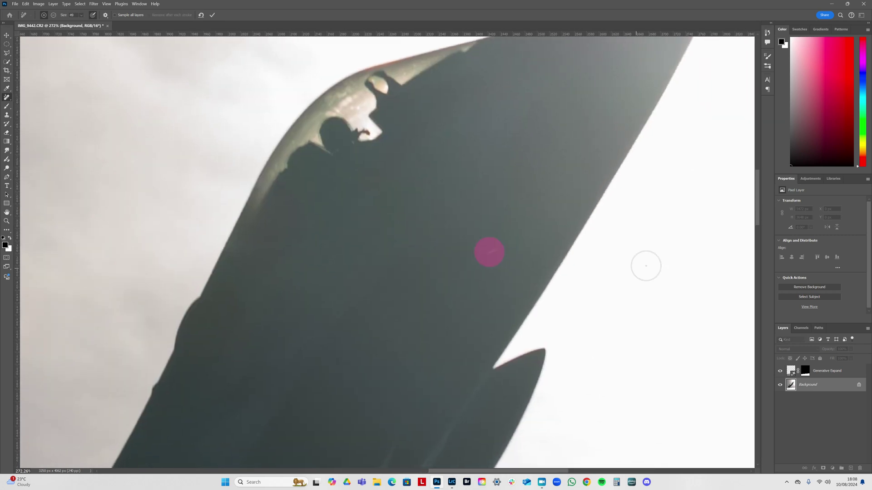
Inspect the fuselage and tail close up for remaining blemishes, then check the whole photo.
mouse_move(481, 352)
left_mouse_down()
mouse_move(467, 306)
mouse_move(623, 288)
mouse_move(649, 165)
mouse_move(663, 150)
left_mouse_up()
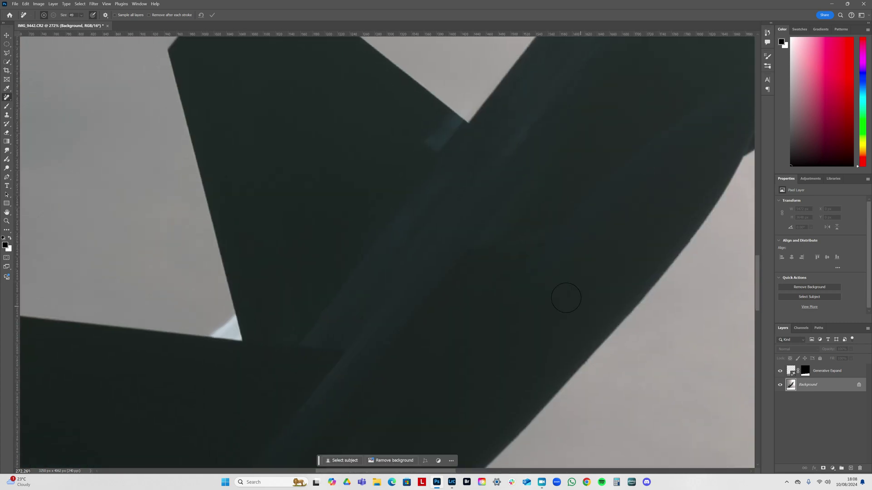
key("z")
left_click_drag(506, 289, 482, 286)
key("j")
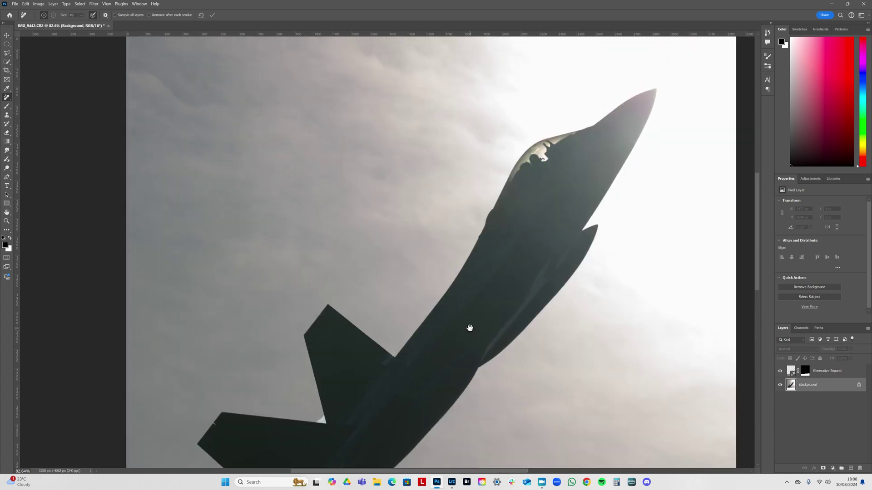
left_click_drag(469, 327, 436, 441)
left_click_drag(456, 301, 435, 275)
key("z")
key("j")
left_click_drag(472, 309, 452, 296)
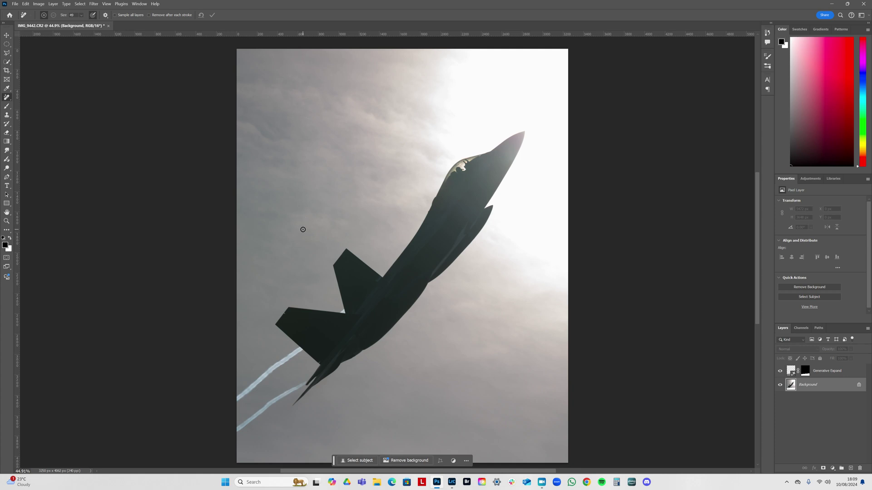
Save the retouched photo and switch back to Lightroom Classic.
left_click(14, 3)
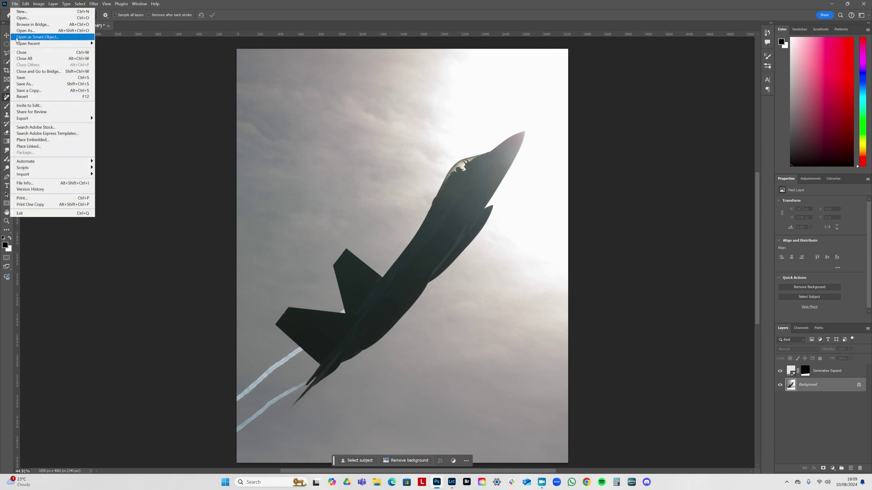
left_click(27, 77)
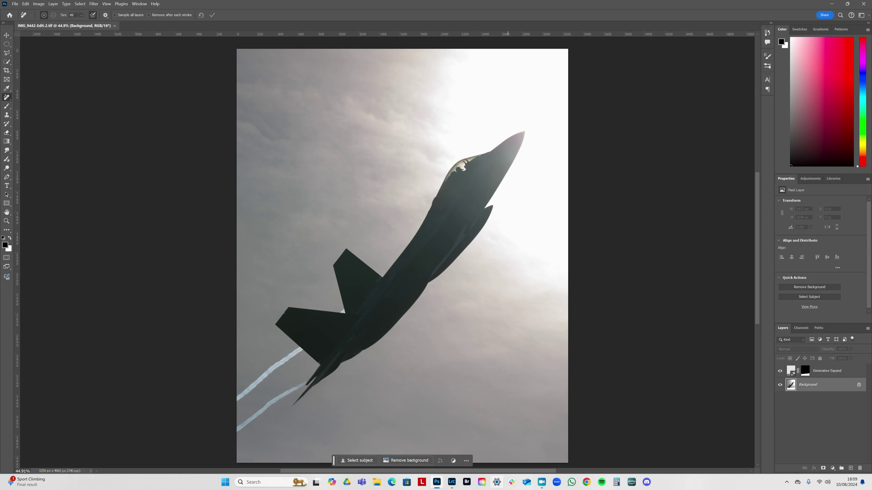
left_click(452, 482)
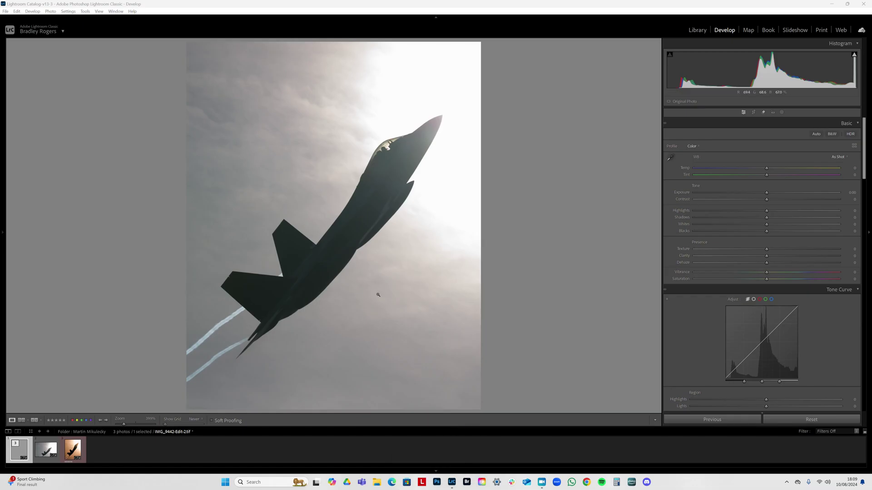
Put Lightroom in full-screen mode and check the edited photo's history.
left_click(116, 11)
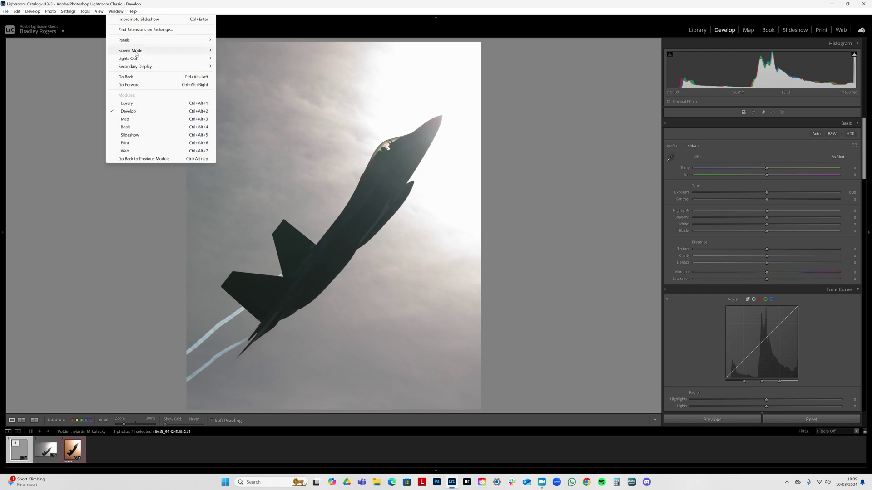
mouse_move(132, 59)
left_click(248, 67)
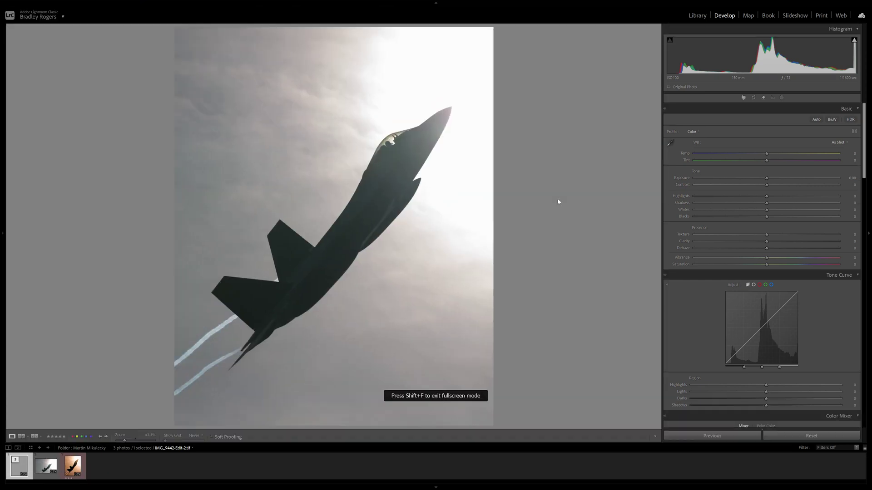
left_click(1, 189)
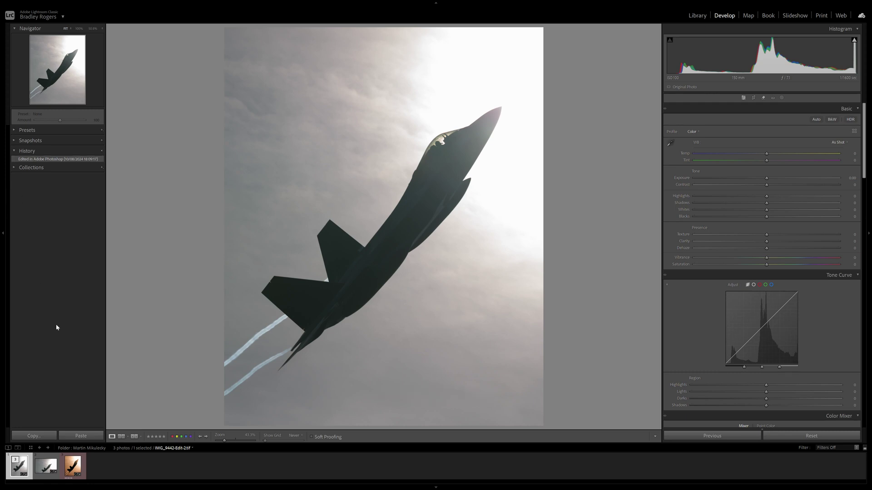
left_click(2, 281)
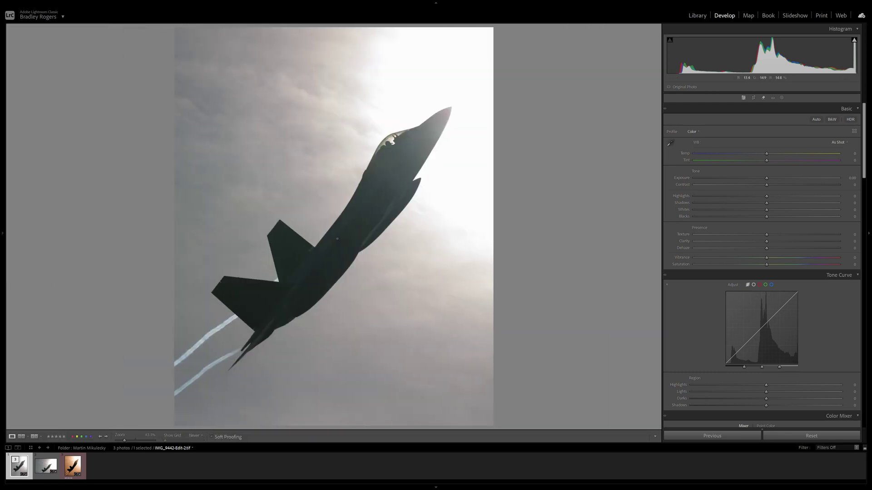
Show the photos as a Library grid and examine the edited TIFF's metadata, including dimensions and file size.
left_click(337, 238)
key("n")
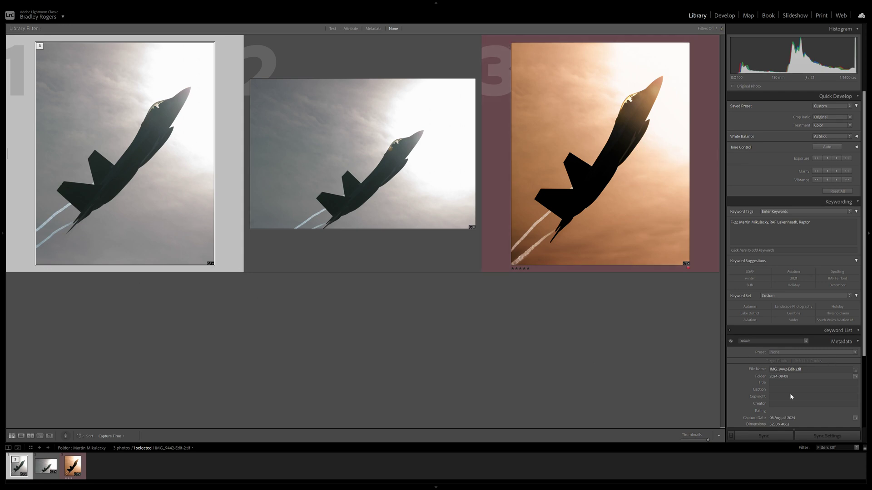
scroll(819, 426, "down", 2)
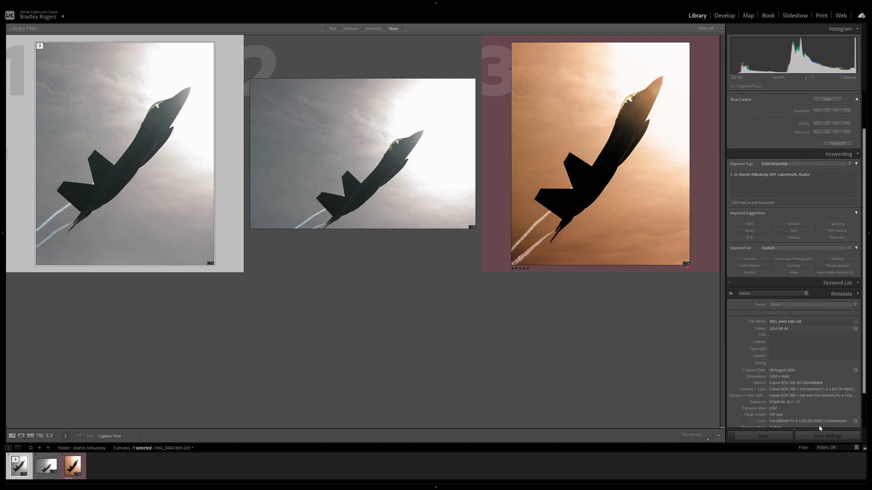
scroll(819, 426, "up", 2)
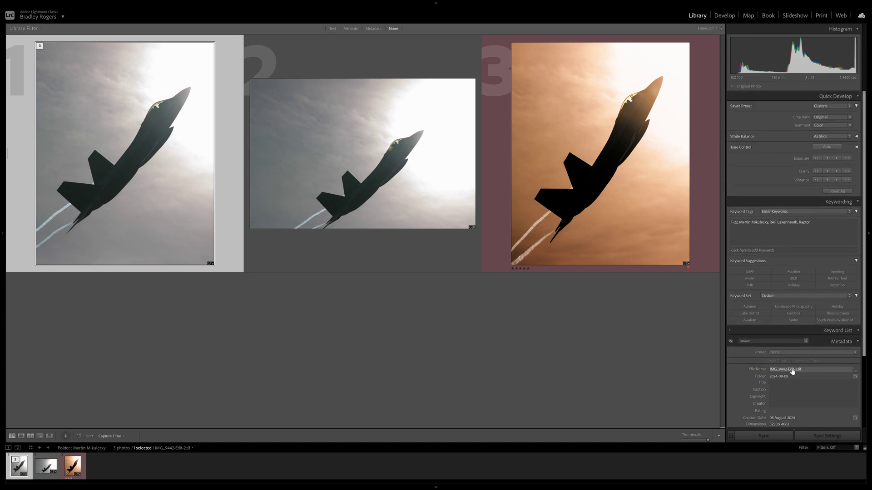
scroll(818, 377, "down", 3)
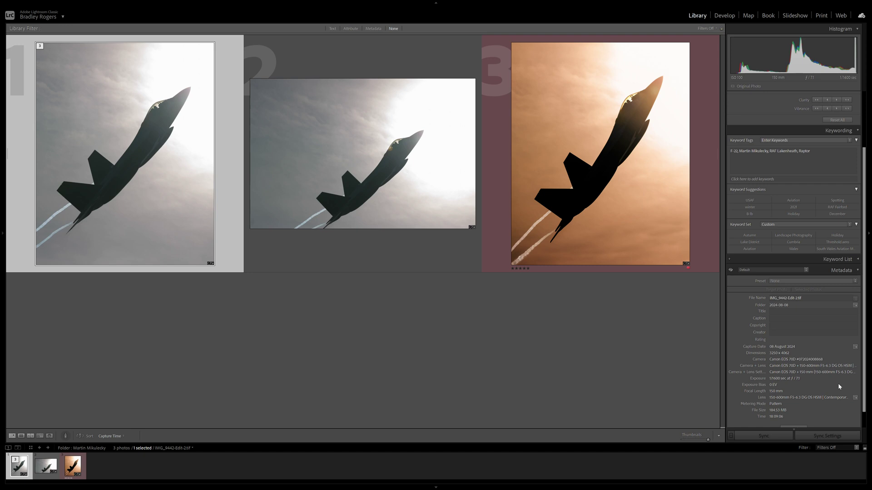
scroll(838, 384, "up", 1)
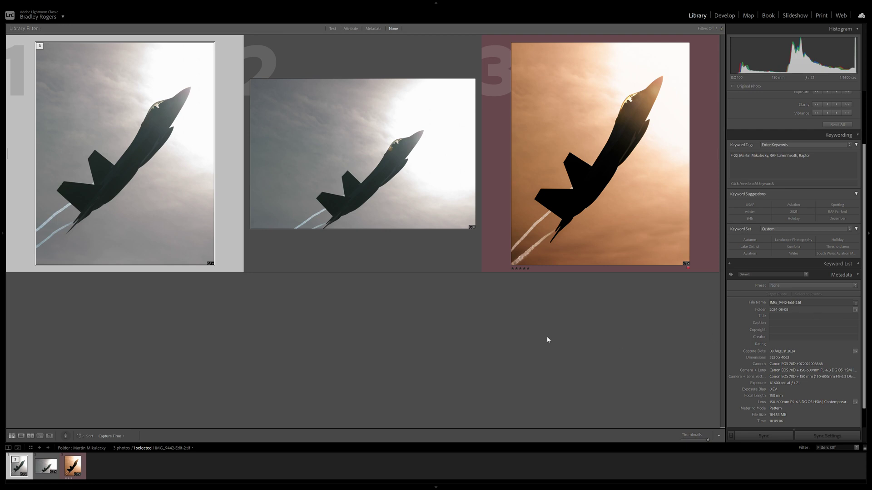
Open the edited TIFF in the Develop module and hide the filmstrip for a larger view.
double_click(97, 243)
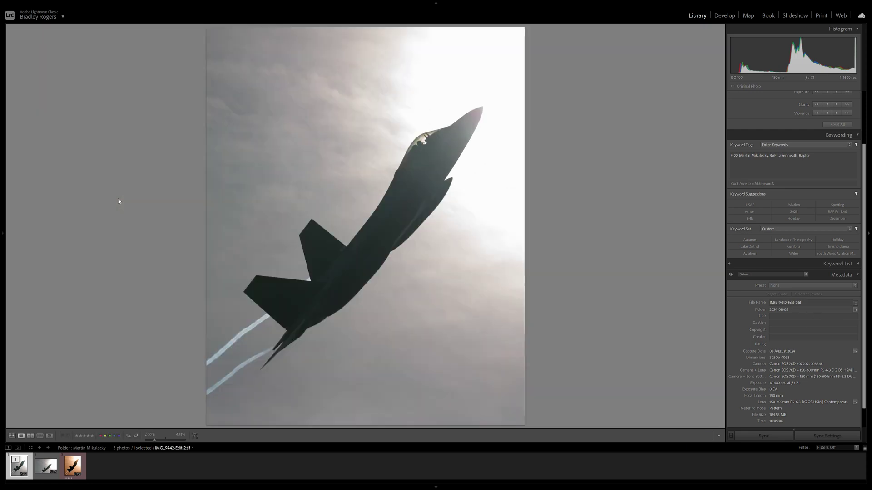
left_click(729, 18)
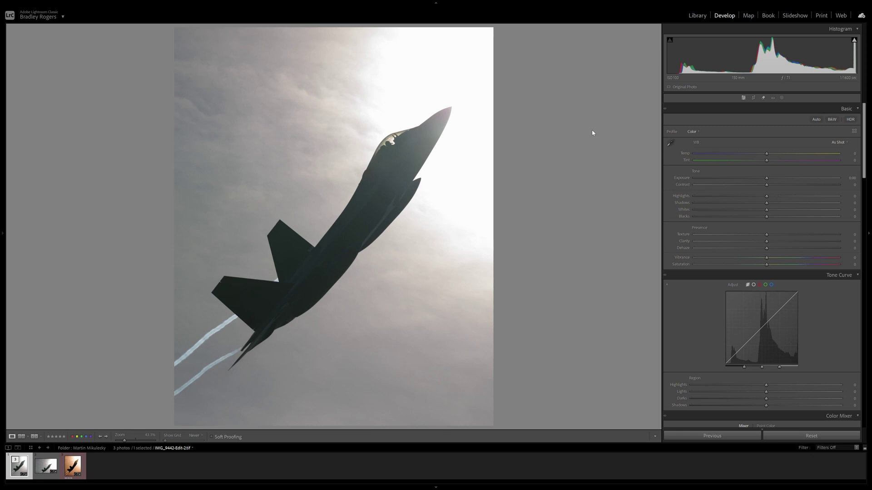
left_click(435, 487)
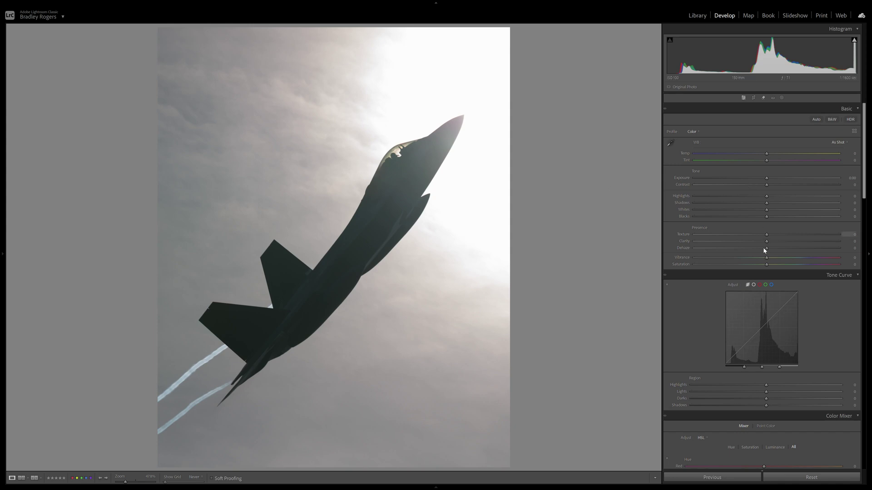
Set Saturation to -100 and Blacks to -45 to turn the photo into a dark monochrome silhouette.
left_click_drag(767, 266, 609, 275)
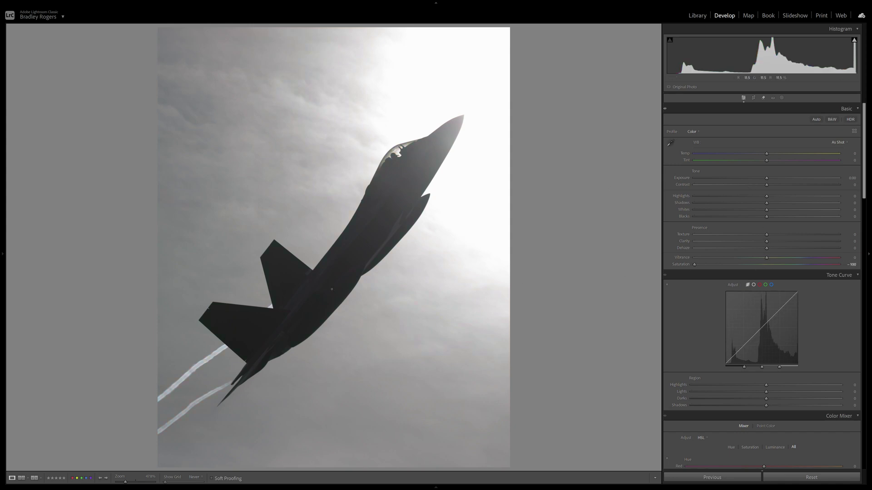
left_click_drag(767, 220, 735, 216)
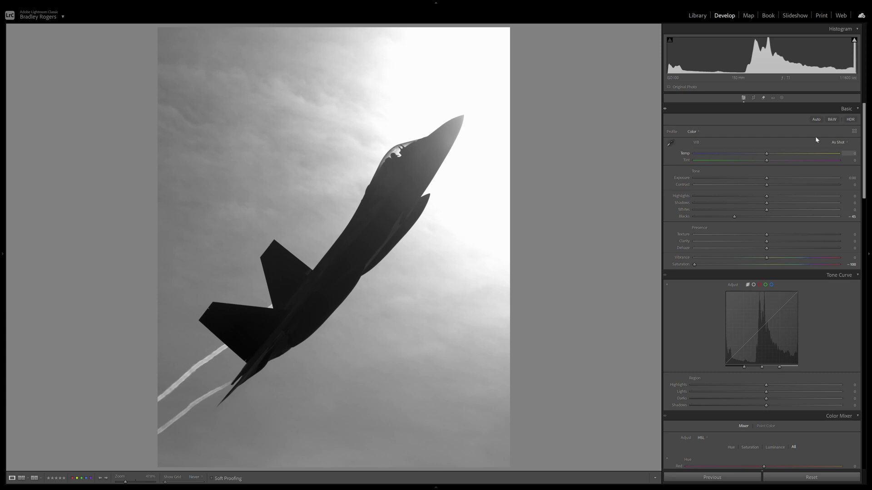
Try raising and lowering Shadows, resetting the value after each attempt.
mouse_move(770, 213)
left_mouse_down()
mouse_move(672, 205)
mouse_move(795, 201)
mouse_move(777, 205)
left_mouse_up()
double_click(778, 205)
mouse_move(767, 204)
left_mouse_down()
mouse_move(826, 203)
mouse_move(766, 205)
left_mouse_up()
left_click_drag(766, 202, 748, 208)
double_click(748, 203)
Lower Highlights to -68 to recover the bright sky around the sun.
left_click_drag(767, 196, 717, 200)
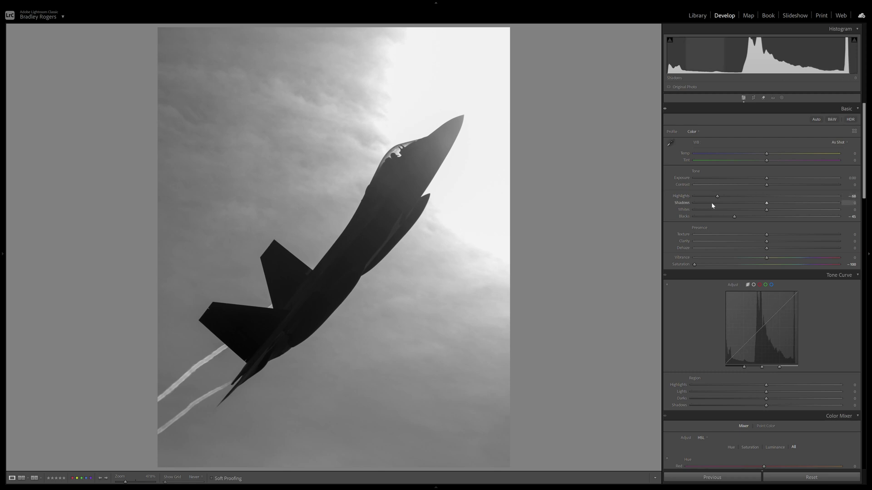
Set Highlights to -60 and Contrast to +10, and reset Saturation to 0 to bring the color back.
left_click(718, 197)
left_click_drag(718, 197, 773, 185)
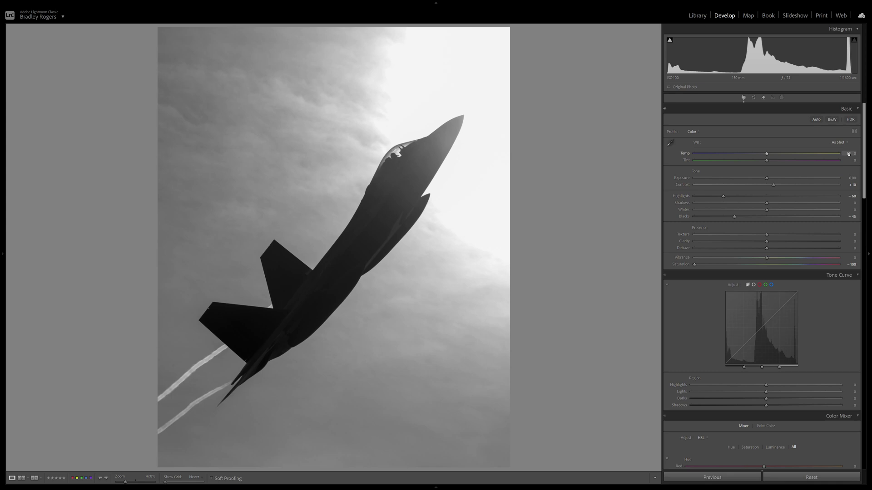
double_click(681, 266)
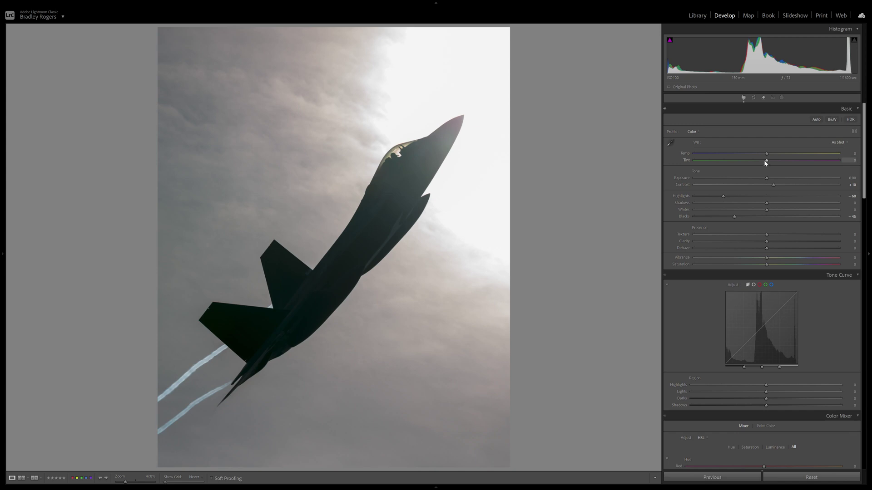
Warm the white balance with Temp at +20 and Tint at +4.
left_click_drag(767, 154, 780, 154)
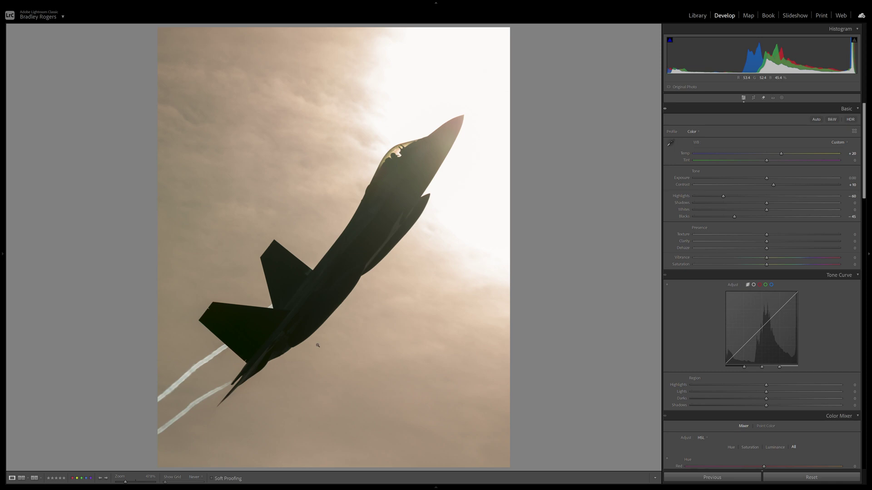
left_click_drag(767, 161, 770, 161)
left_click_drag(770, 161, 770, 161)
Set Dehaze to +10, Clarity to +19 and Texture to +5 to bring out the cloud detail.
scroll(865, 174, "down", 2)
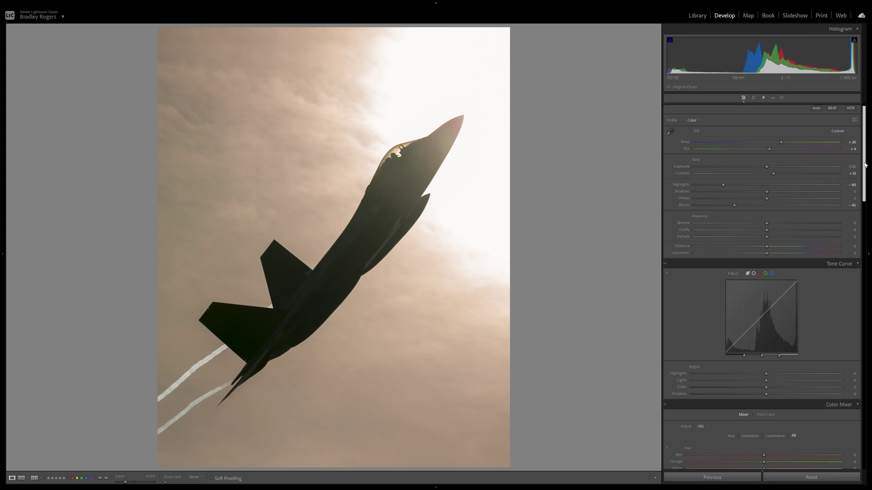
scroll(866, 174, "down", 3)
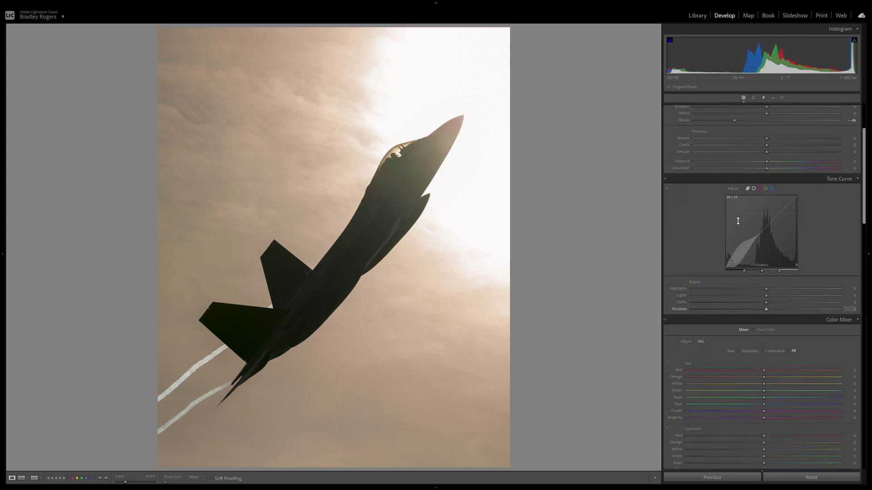
scroll(865, 188, "up", 5)
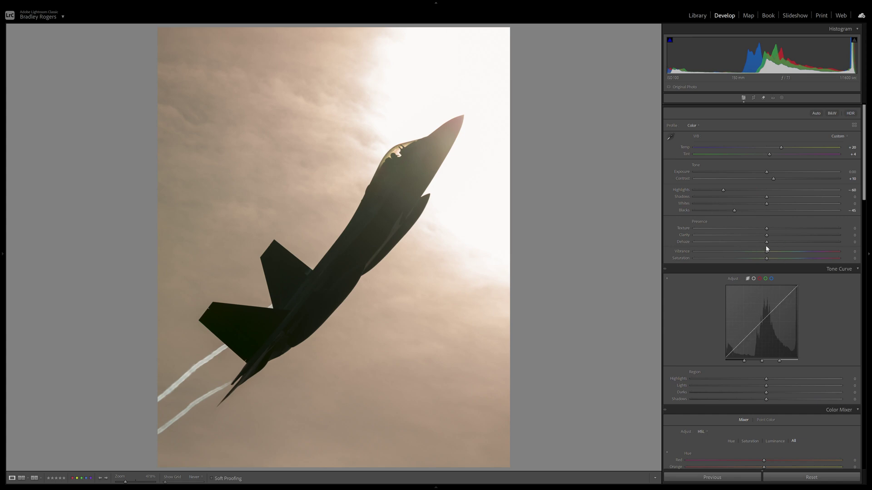
mouse_move(767, 245)
left_mouse_down()
mouse_move(783, 244)
mouse_move(774, 244)
left_mouse_up()
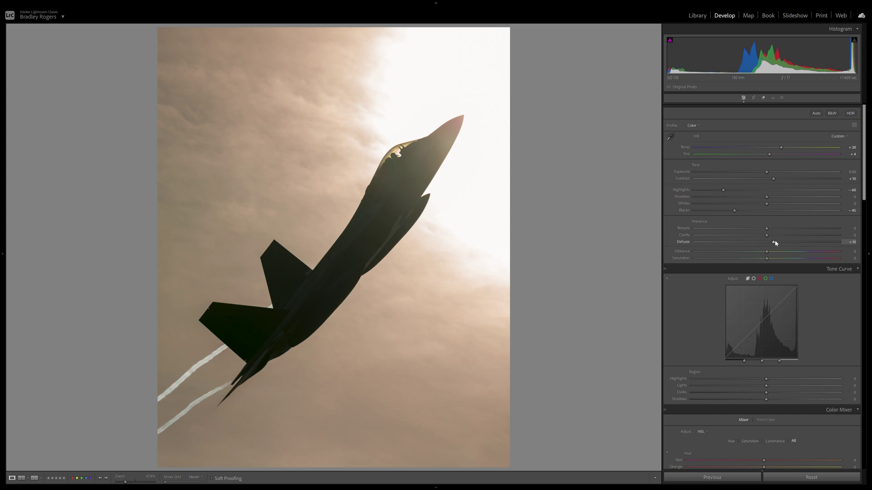
mouse_move(779, 237)
left_mouse_down()
mouse_move(827, 235)
mouse_move(775, 237)
mouse_move(769, 230)
mouse_move(781, 237)
mouse_move(792, 229)
mouse_move(763, 232)
mouse_move(804, 229)
mouse_move(761, 226)
mouse_move(773, 226)
left_mouse_up()
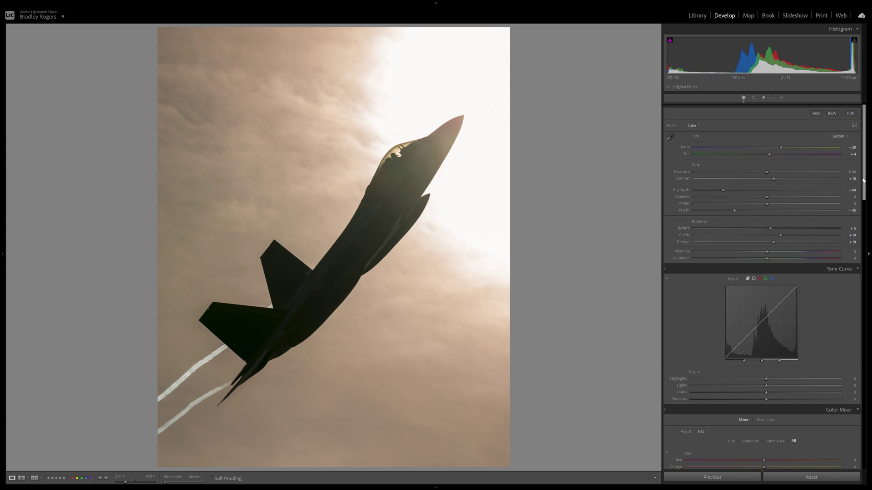
Shape a mild contrast curve in the Tone Curve with Lights at +7 and Darks at -7.
scroll(767, 236, "down", 1)
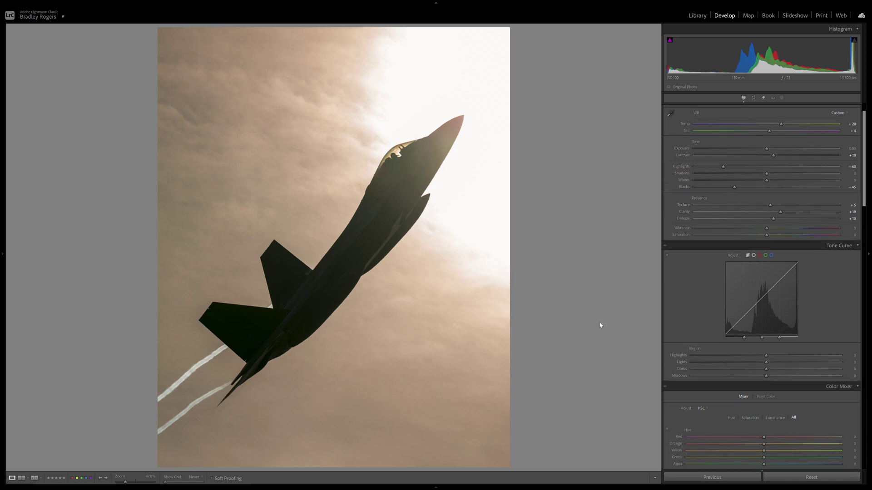
scroll(797, 237, "down", 4)
scroll(791, 236, "up", 4)
left_click_drag(772, 297, 748, 313)
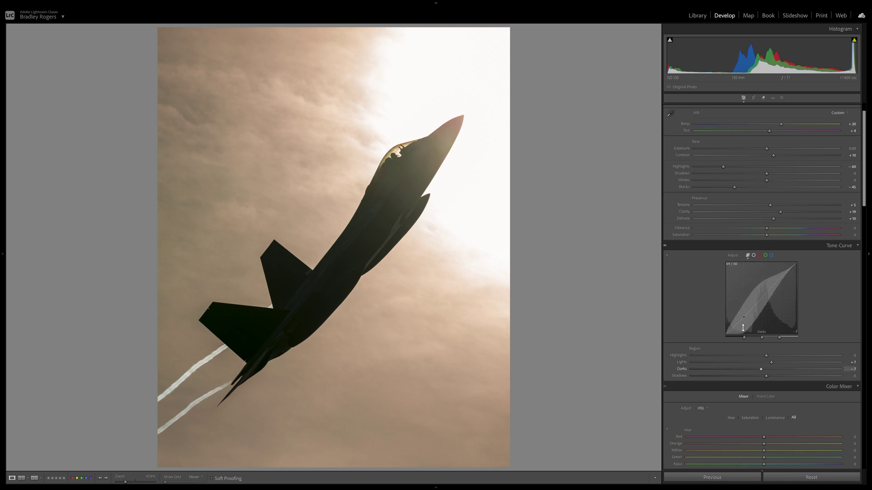
Shift the Color Mixer hues to Orange -4, Yellow -6 and Green -100, leaving Red reset to 0.
scroll(819, 275, "down", 3)
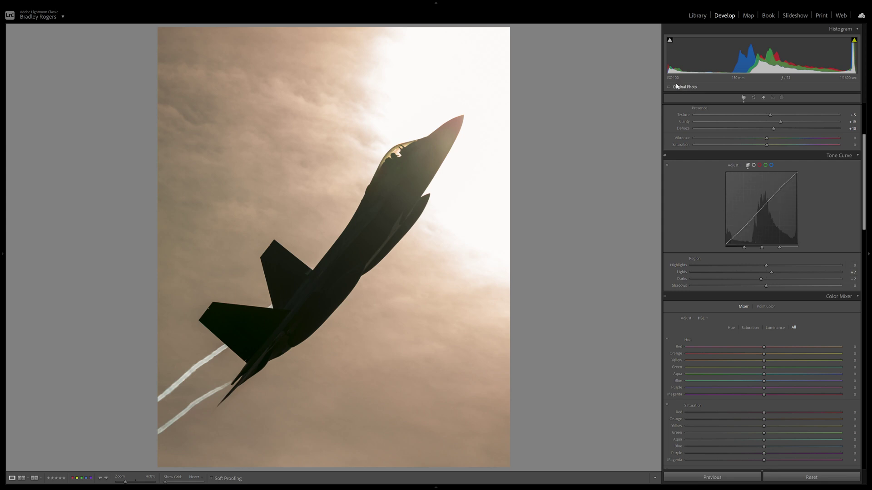
scroll(833, 260, "down", 3)
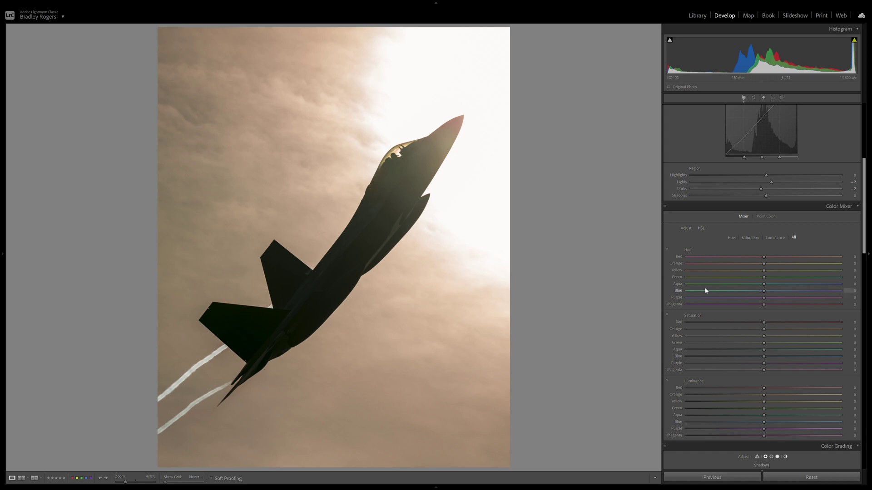
scroll(803, 253, "down", 3)
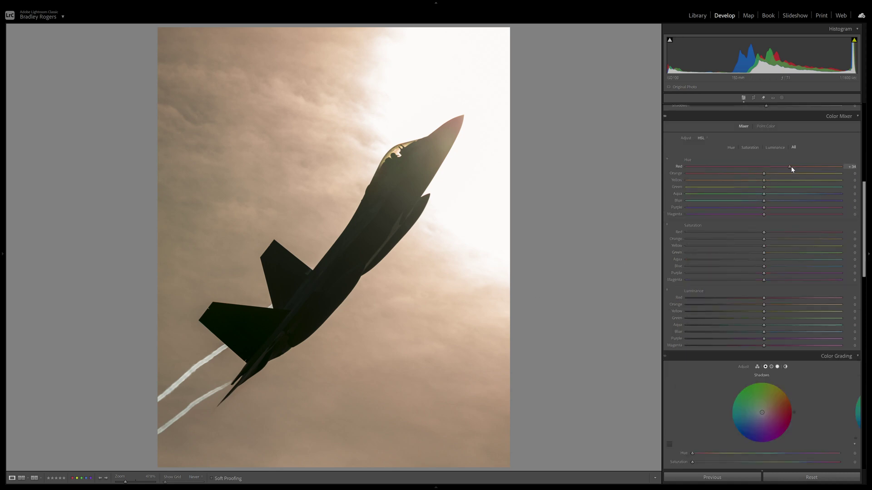
double_click(711, 169)
mouse_move(763, 176)
left_mouse_down()
mouse_move(737, 185)
mouse_move(789, 182)
mouse_move(739, 183)
mouse_move(775, 187)
left_mouse_up()
left_click_drag(837, 181, 759, 186)
left_click_drag(716, 189, 808, 191)
left_click_drag(725, 195, 704, 189)
Try shifting the remaining Color Mixer hues from Aqua to Magenta, resetting each one to 0.
left_click_drag(765, 197, 738, 200)
double_click(741, 194)
left_click_drag(763, 200, 727, 208)
left_click_drag(800, 204, 726, 212)
double_click(717, 208)
left_click_drag(716, 214, 704, 213)
double_click(724, 214)
Set the Color Mixer saturation to Orange +21, Yellow +22 and Green -100, and reset the Aqua trial.
mouse_move(764, 240)
left_mouse_down()
mouse_move(802, 245)
mouse_move(780, 245)
left_mouse_up()
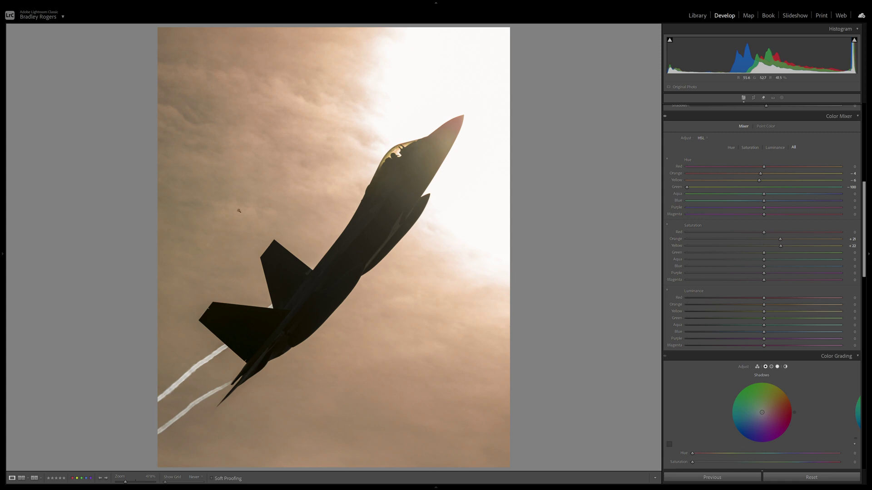
left_click_drag(765, 253, 687, 253)
left_click_drag(763, 259, 727, 265)
double_click(705, 261)
Set the Color Mixer luminance to Orange +16, Yellow +5 and Green +100.
left_click_drag(764, 305, 672, 303)
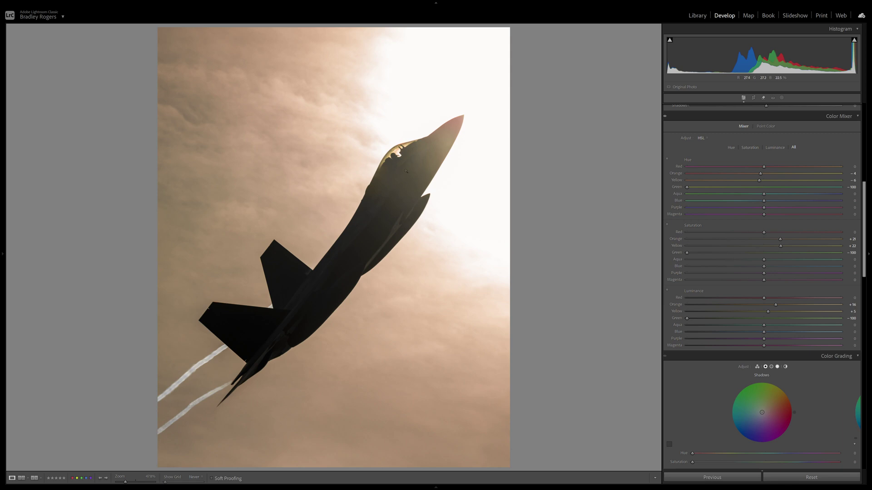
left_click_drag(693, 318, 840, 318)
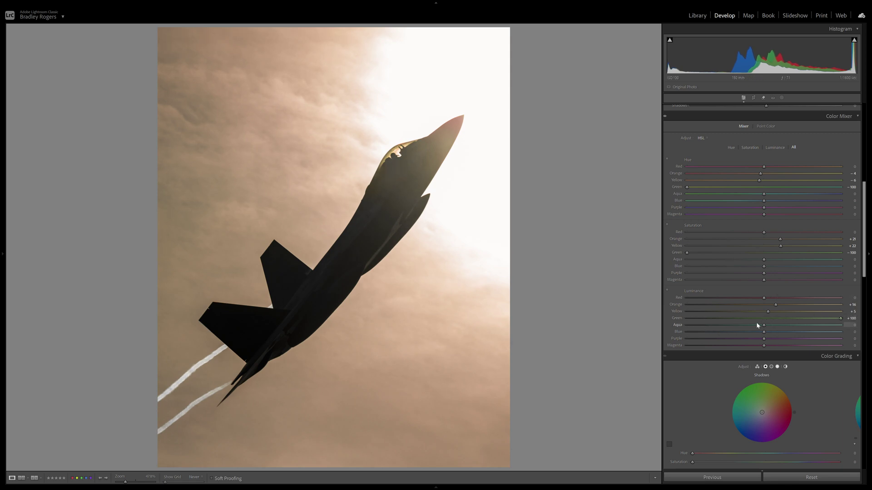
Color grade the Highlights with Hue 45, Saturation 20 and Luminance +7.
scroll(829, 310, "down", 3)
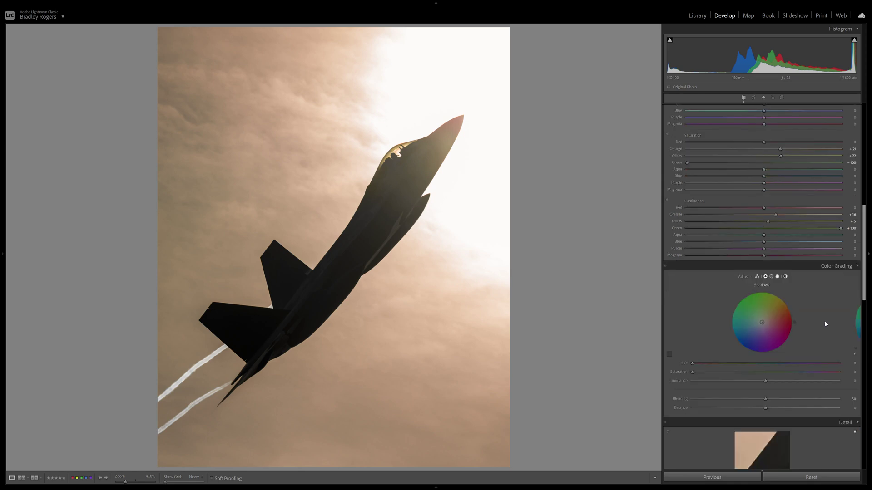
scroll(772, 291, "down", 6)
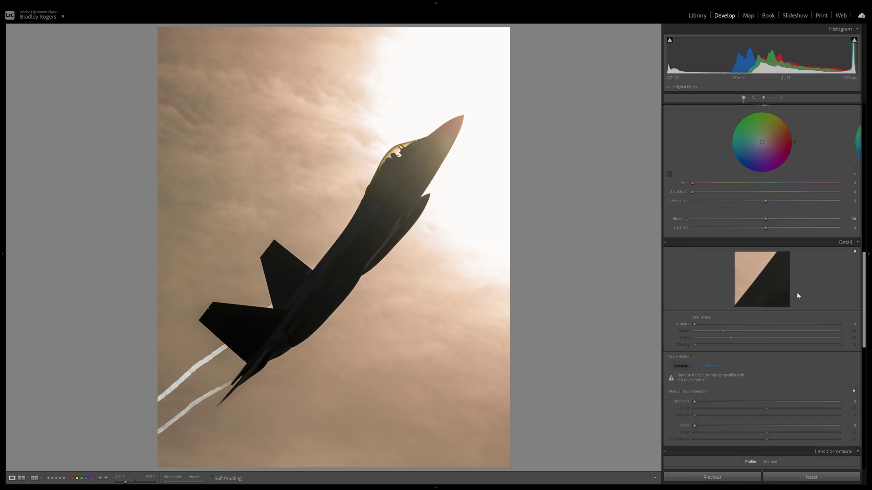
scroll(799, 239, "up", 3)
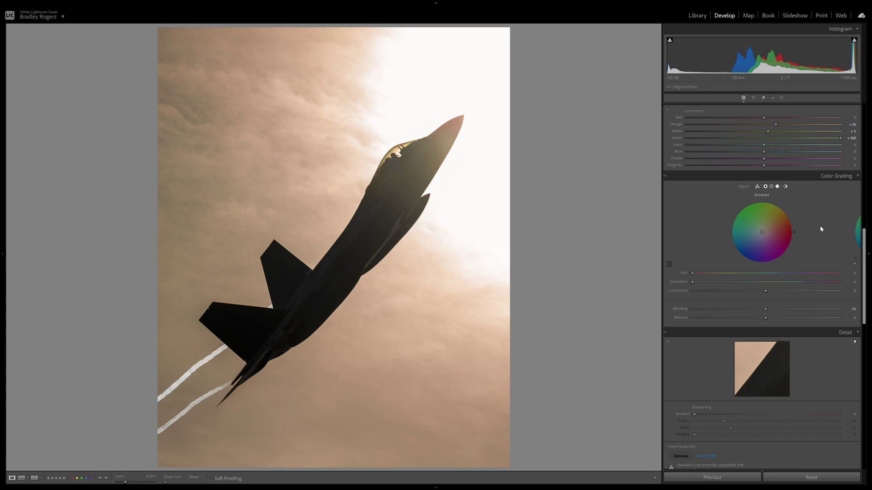
left_click(778, 186)
left_click_drag(795, 232, 784, 209)
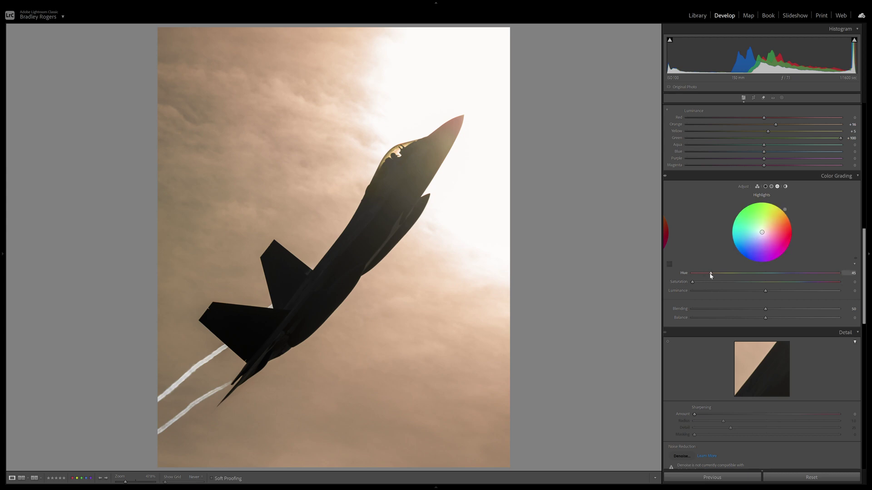
left_click_drag(711, 274, 706, 272)
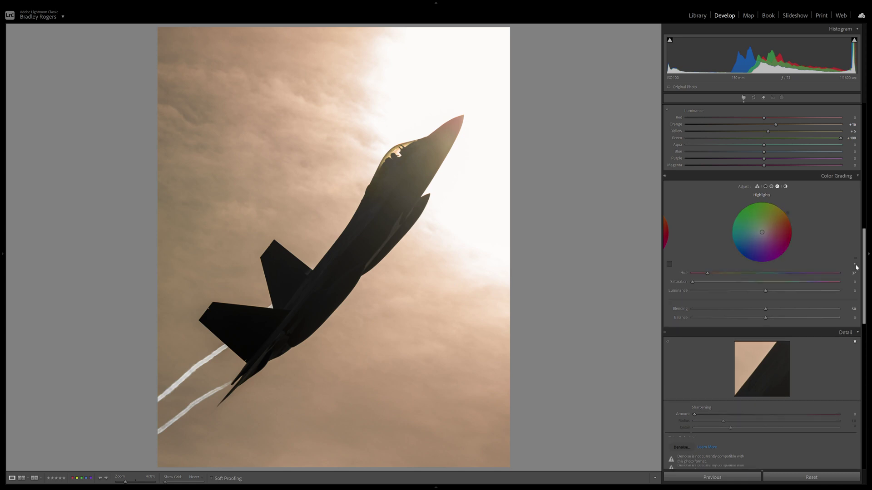
left_click_drag(707, 272, 709, 272)
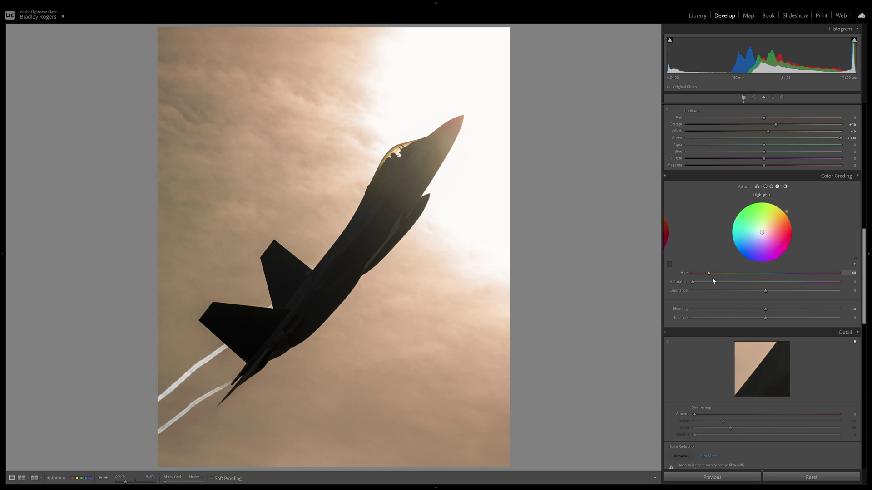
left_click_drag(694, 286, 721, 285)
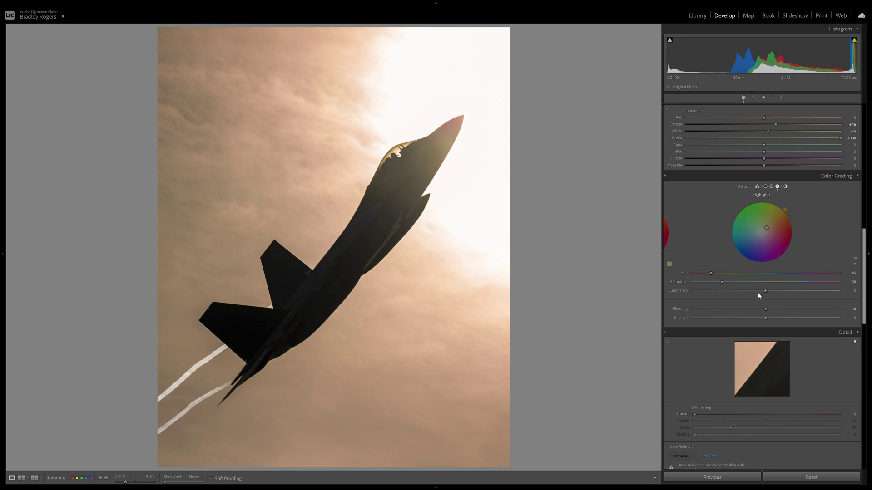
mouse_move(765, 291)
left_mouse_down()
mouse_move(764, 283)
mouse_move(771, 285)
left_mouse_up()
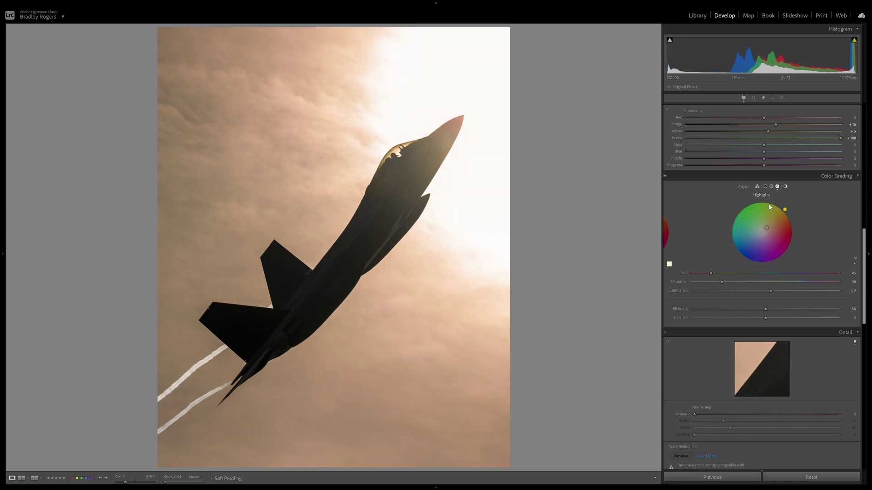
Color grade the Midtones with Hue 38, Saturation 30 and Luminance +25.
left_click(771, 187)
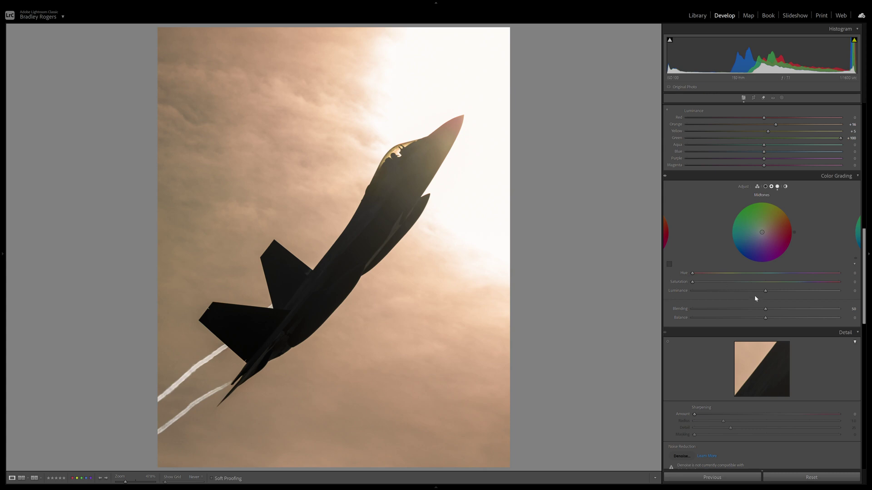
mouse_move(766, 291)
left_mouse_down()
mouse_move(813, 288)
mouse_move(782, 292)
left_mouse_up()
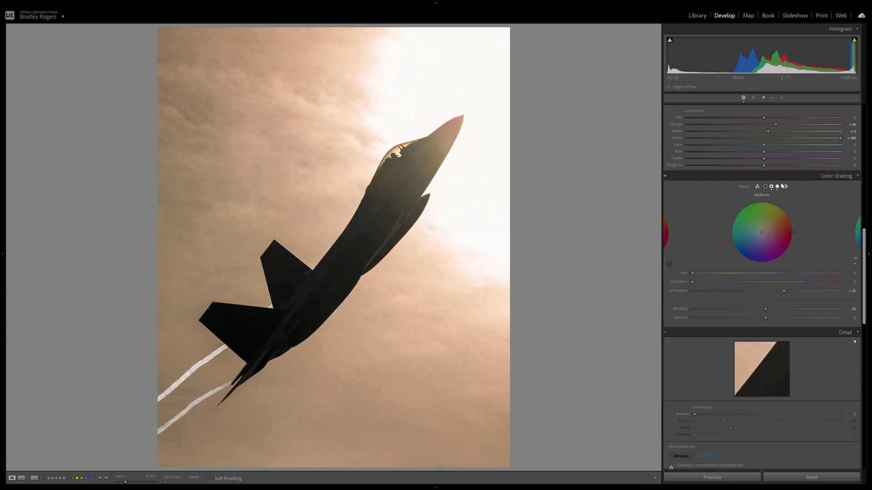
mouse_move(696, 273)
left_mouse_down()
mouse_move(712, 271)
mouse_move(703, 283)
mouse_move(741, 282)
mouse_move(708, 273)
left_mouse_up()
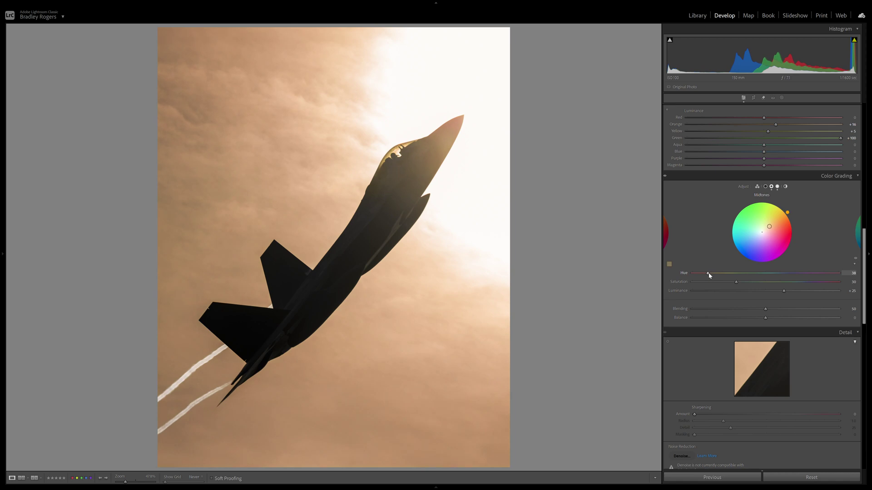
Tint the Shadows blue with Hue 222 and Saturation 20, and try out different Luminance levels.
left_click(765, 186)
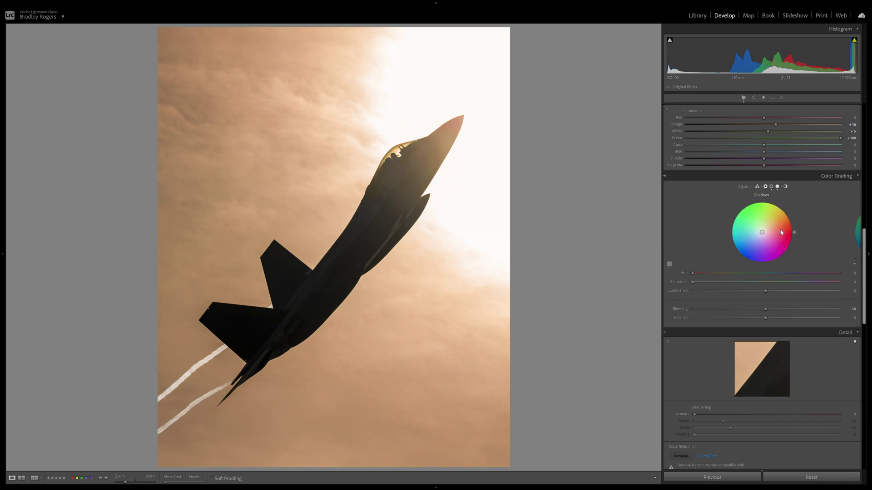
left_click_drag(795, 232, 743, 258)
mouse_move(692, 285)
left_mouse_down()
mouse_move(742, 285)
mouse_move(718, 286)
left_mouse_up()
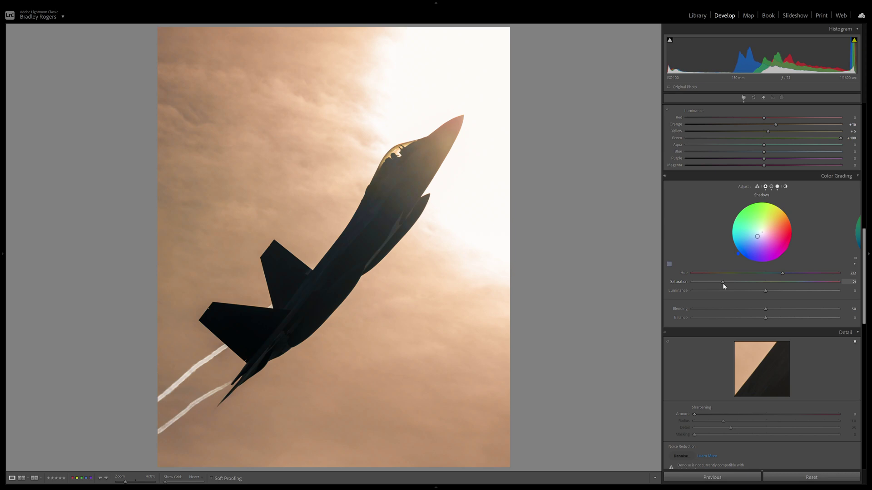
left_click_drag(768, 291, 868, 291)
left_click_drag(794, 296, 764, 293)
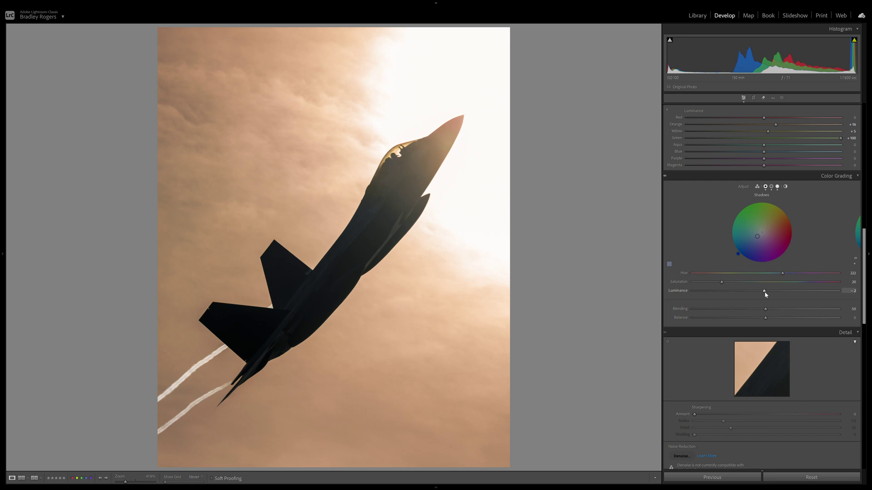
Adjust the Color Grading transitions to Blending 45 and Balance +9.
left_click_drag(766, 310, 723, 316)
left_click_drag(816, 309, 713, 324)
left_click_drag(769, 314, 706, 319)
left_click_drag(805, 318, 753, 325)
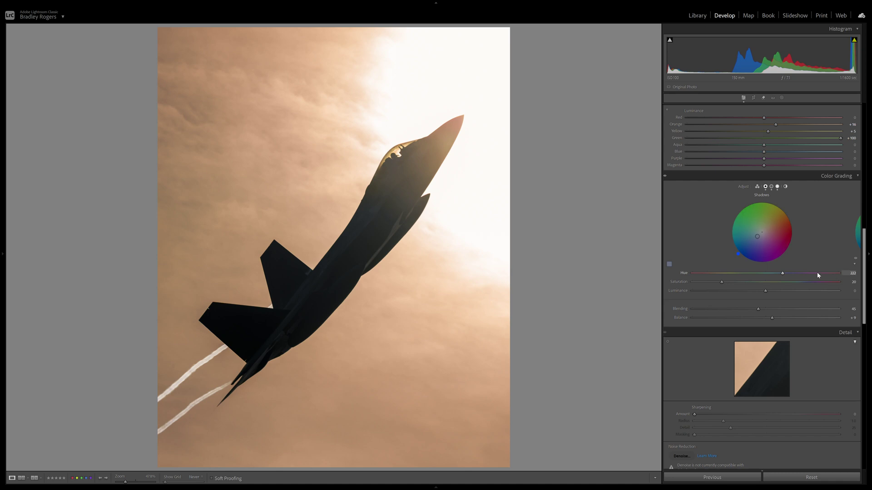
Apply a warm orange Global color grade with Saturation 23 and Luminance +33.
scroll(807, 279, "down", 2)
scroll(807, 316, "up", 4)
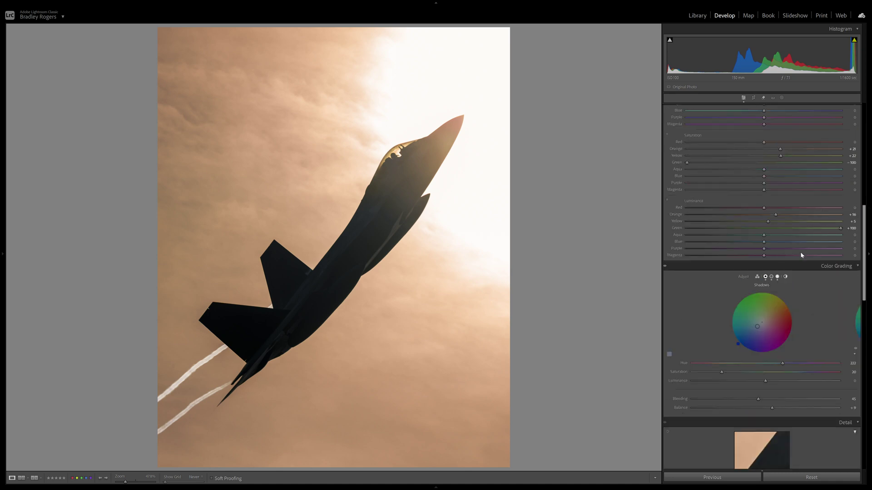
left_click(786, 277)
scroll(806, 284, "down", 2)
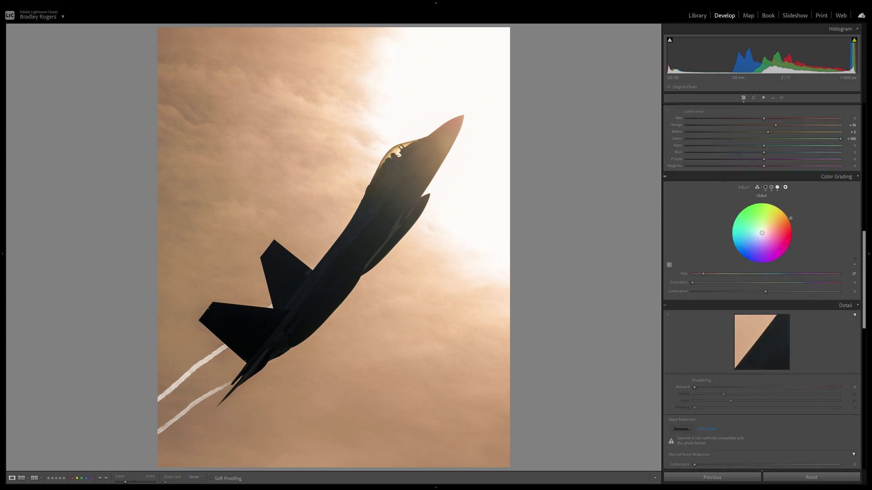
left_click_drag(692, 282, 788, 292)
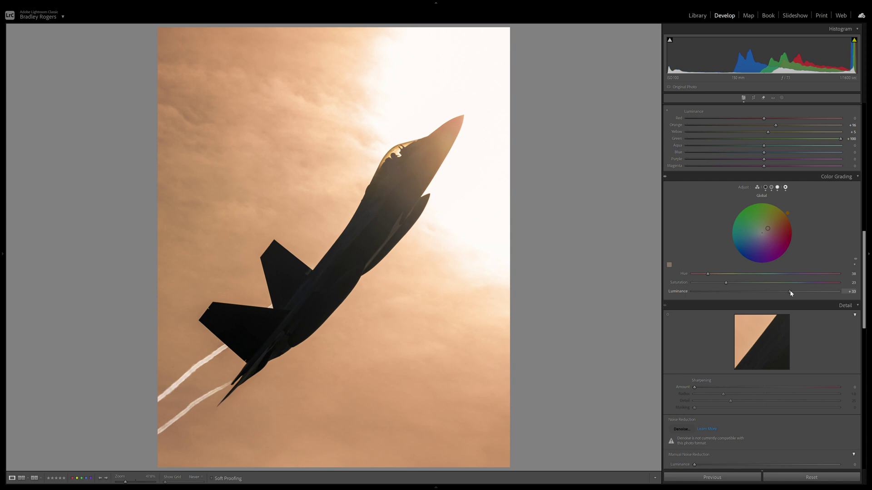
left_click_drag(707, 275, 706, 275)
Reveal the filmstrip and open the third photo, the previously finished edit, for comparison.
mouse_move(227, 489)
left_click(73, 467)
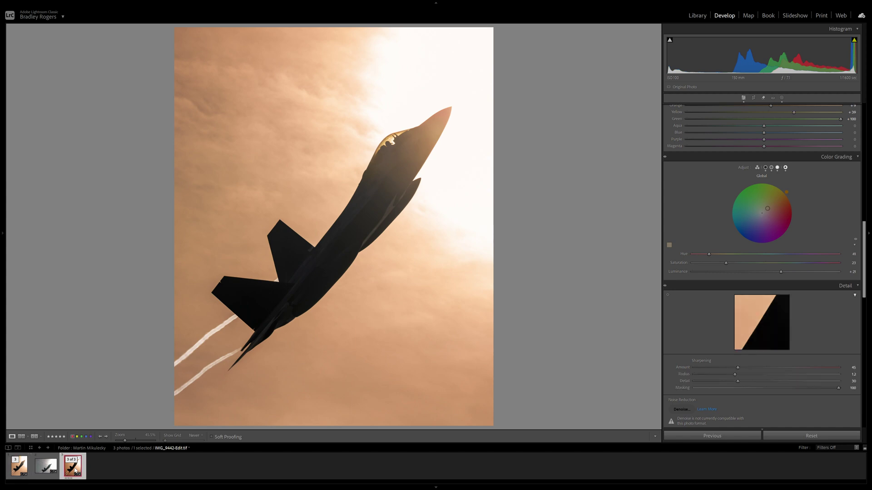
Return from the comparison edit to the first photo, IMG_9442-Edit-2.tif, and hide the filmstrip.
left_click(16, 471)
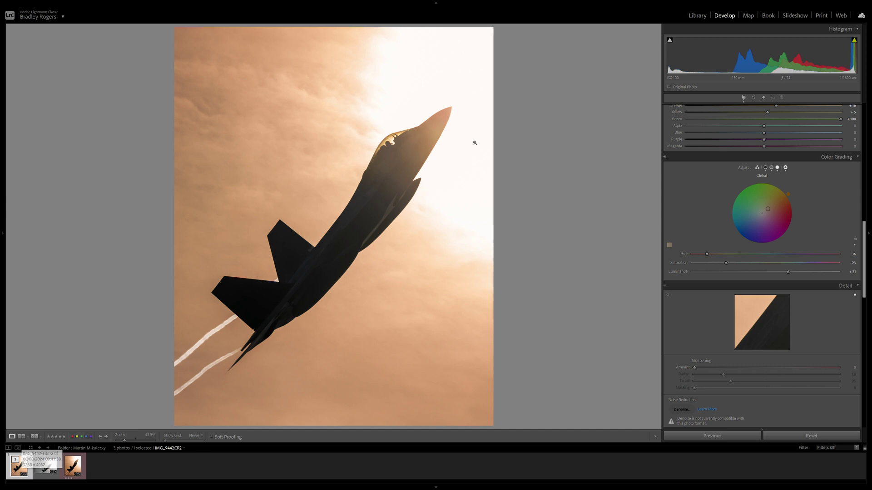
left_click(45, 471)
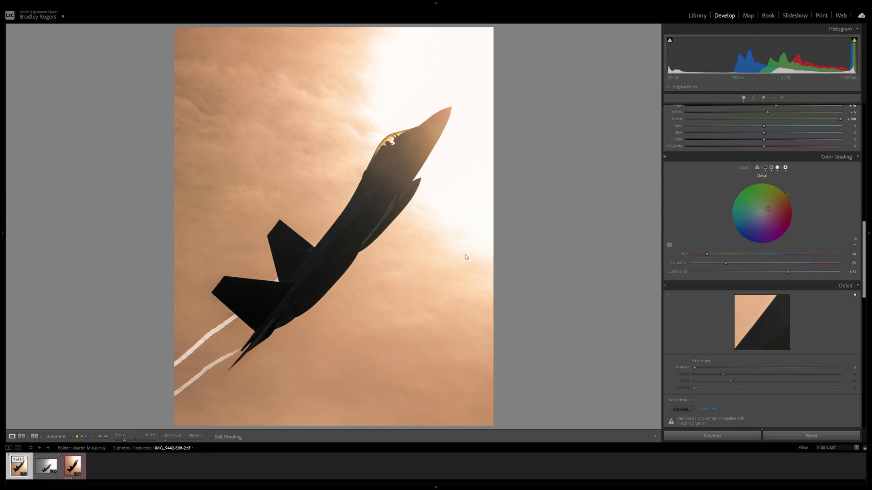
left_click(443, 488)
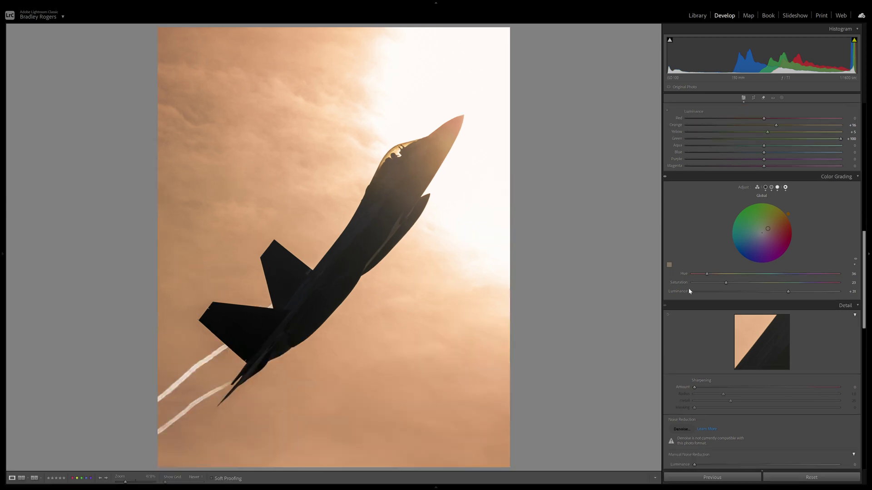
Add a large radial gradient mask centred just outside the photo's upper-right corner, covering the bright sun glow and most of the jet.
scroll(813, 254, "down", 5)
scroll(816, 274, "up", 3)
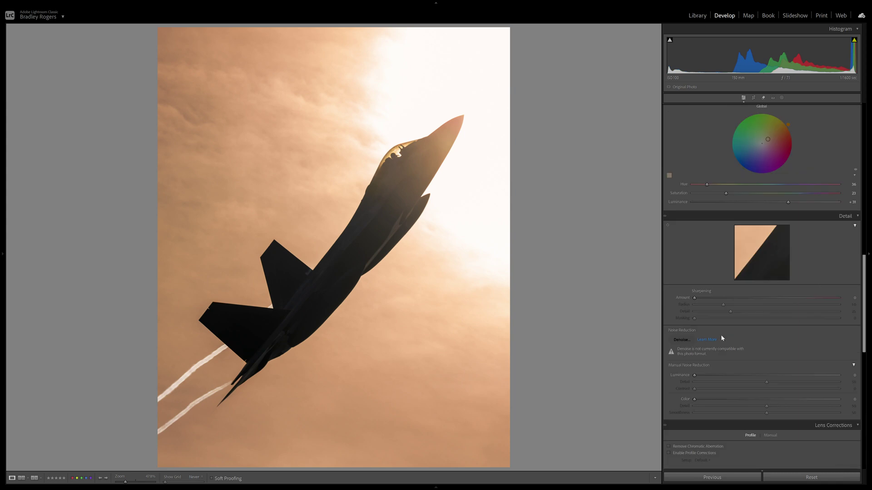
scroll(800, 337, "up", 8)
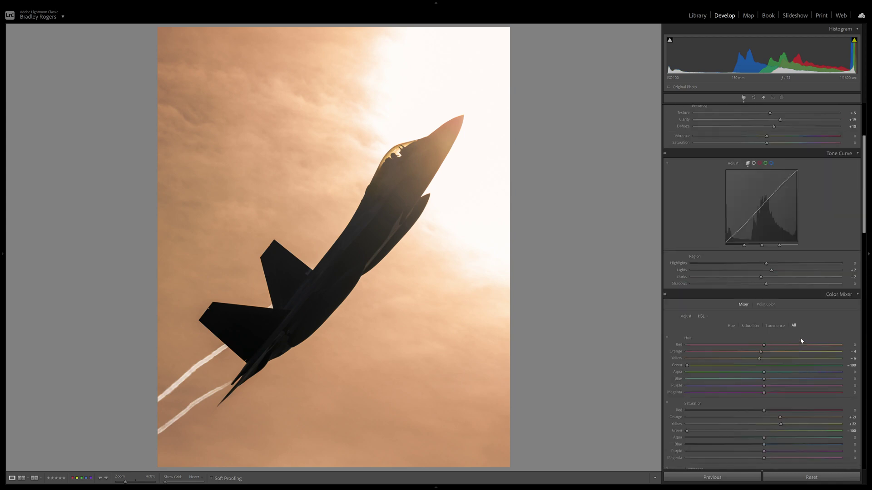
left_click(782, 99)
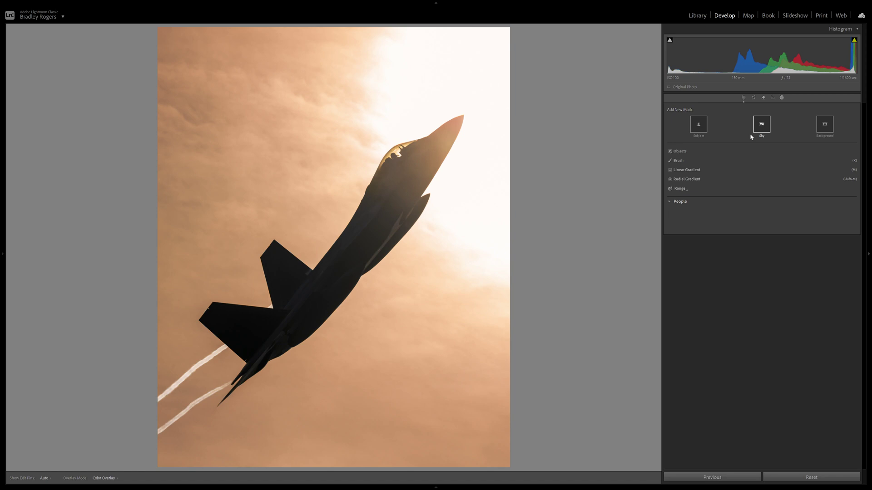
left_click(684, 181)
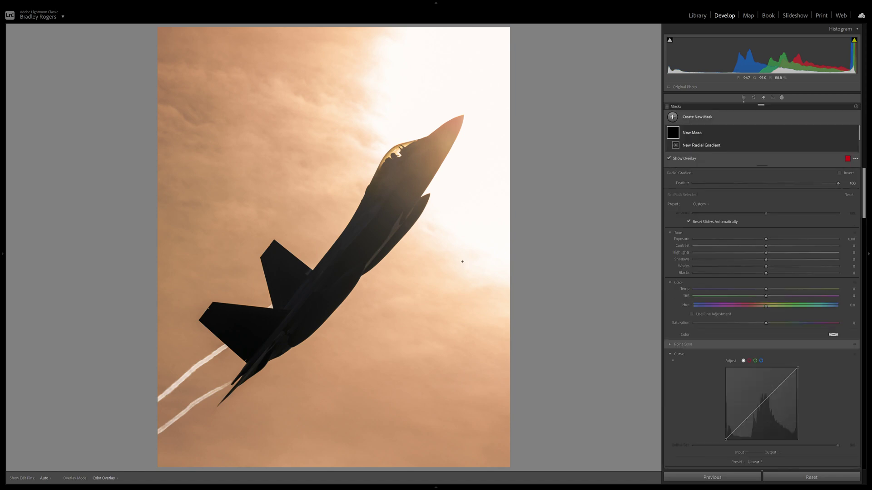
left_click(522, 252)
left_click_drag(490, 54, 212, 403)
left_click_drag(490, 54, 494, 81)
left_click_drag(494, 429, 494, 398)
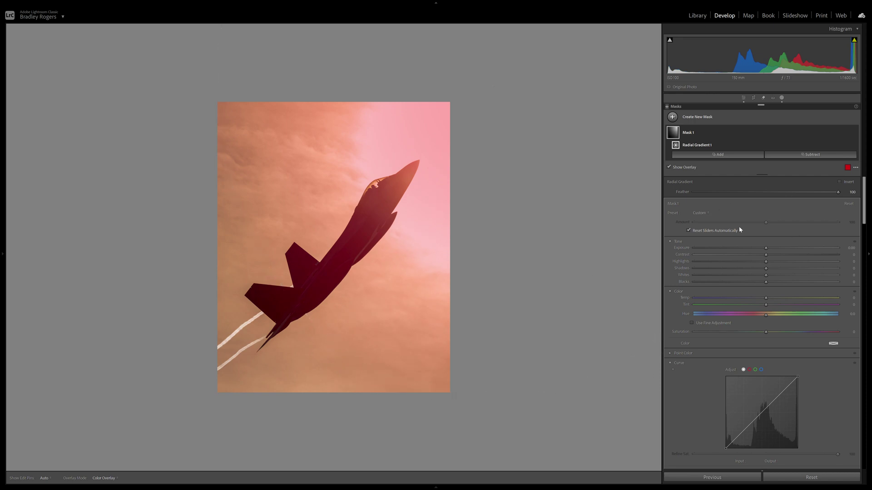
Soften the radial gradient area with Texture −10, Clarity −31 and Dehaze −30.
scroll(814, 313, "down", 3)
scroll(826, 247, "up", 3)
scroll(817, 204, "down", 3)
scroll(867, 177, "up", 3)
scroll(781, 257, "down", 6)
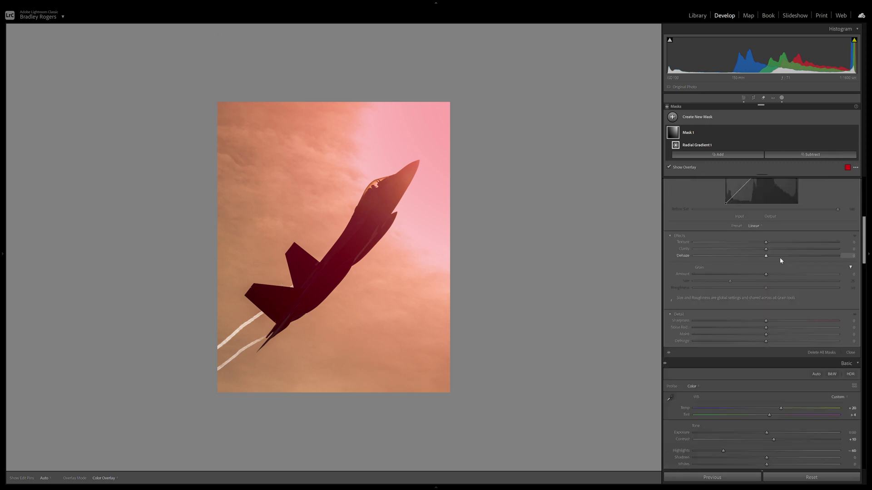
mouse_move(765, 331)
left_mouse_down()
mouse_move(737, 336)
mouse_move(760, 330)
left_mouse_up()
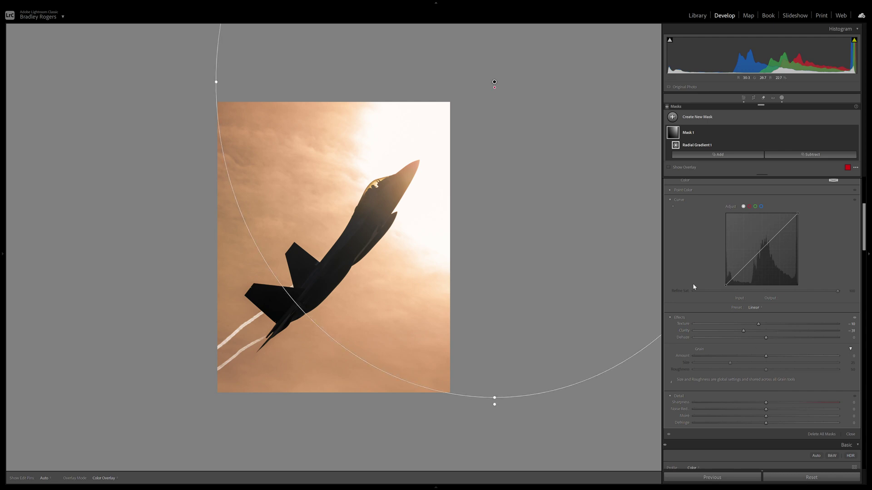
mouse_move(752, 340)
left_mouse_down()
mouse_move(732, 344)
mouse_move(744, 345)
left_mouse_up()
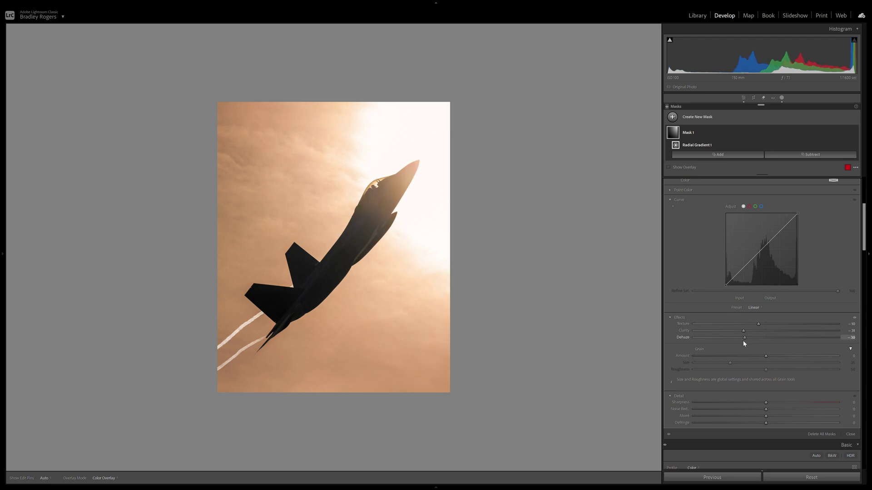
Subtract the subject from the radial mask, and warm and brighten the remaining glow with Temp 11 and Exposure 0.19.
left_click(808, 155)
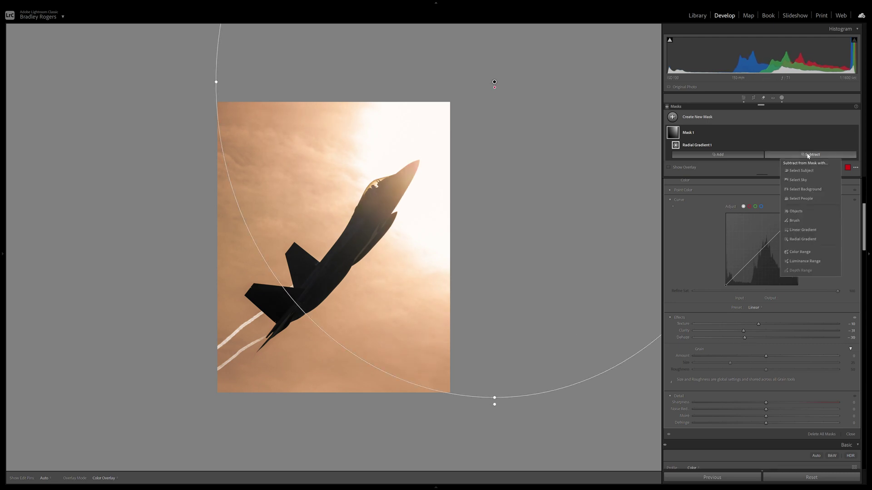
left_click(802, 170)
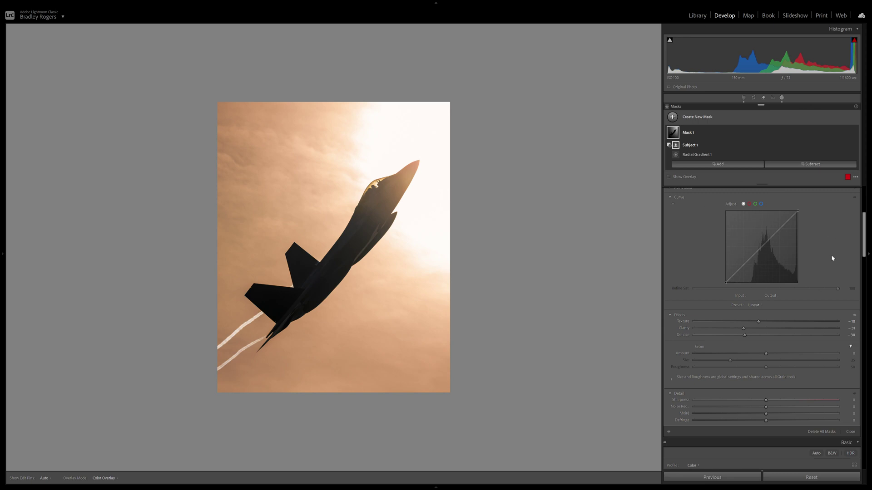
scroll(837, 247, "up", 5)
mouse_move(765, 297)
left_mouse_down()
mouse_move(803, 294)
mouse_move(769, 294)
left_mouse_up()
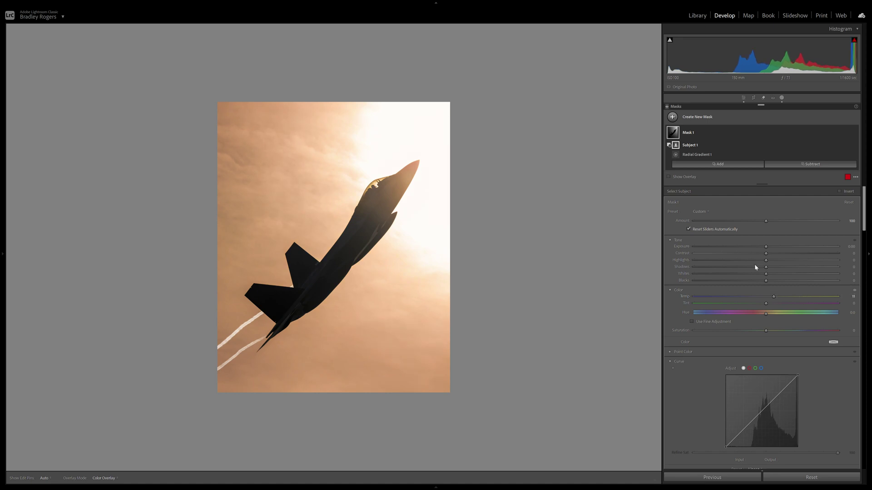
left_click_drag(743, 261, 770, 247)
left_click(724, 164)
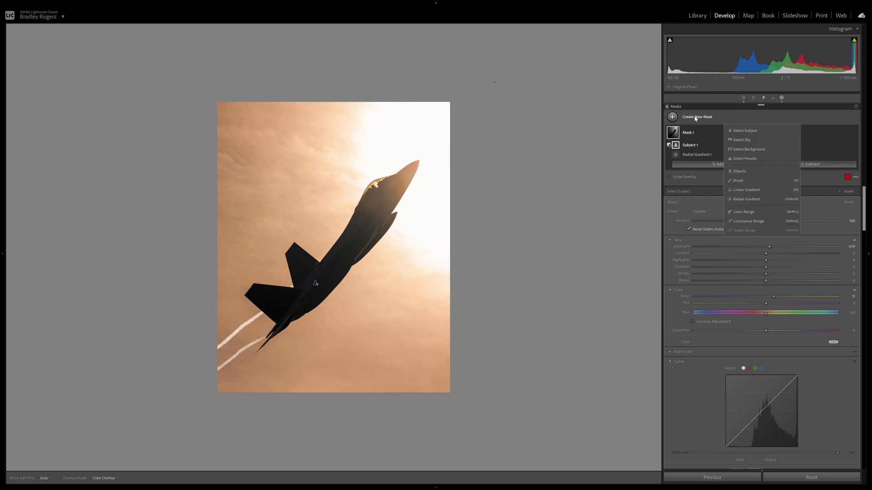
left_click(747, 190)
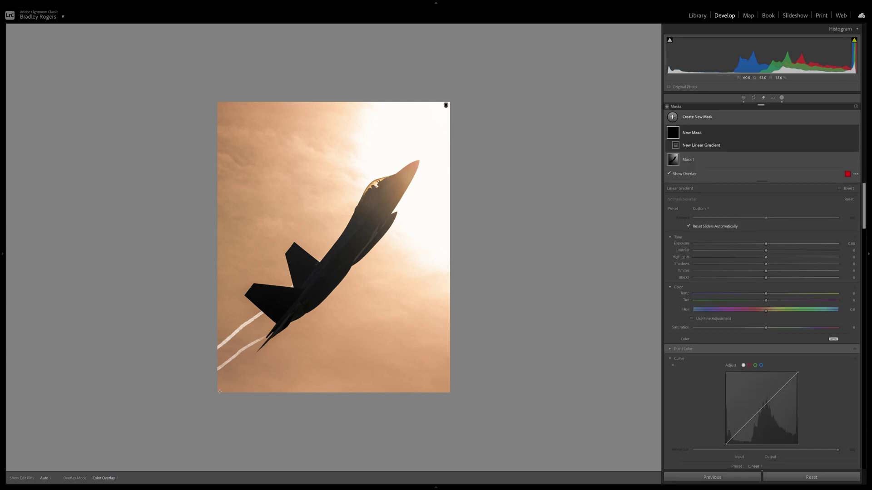
left_click_drag(213, 396, 445, 106)
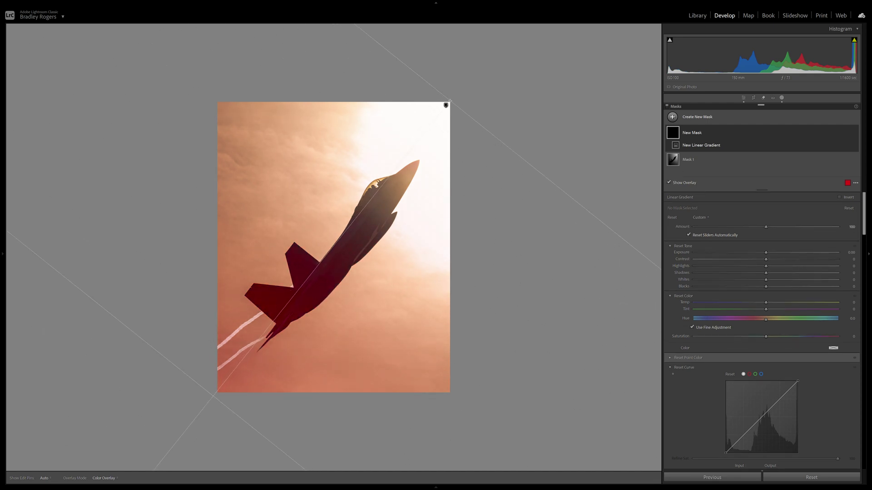
mouse_move(450, 101)
left_mouse_down()
mouse_move(380, 155)
mouse_move(364, 200)
mouse_move(438, 93)
left_mouse_up()
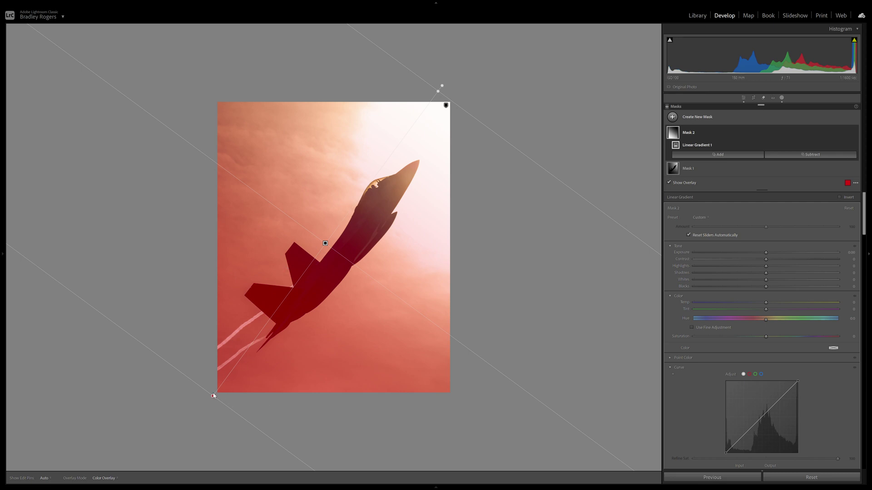
left_click_drag(213, 397, 425, 146)
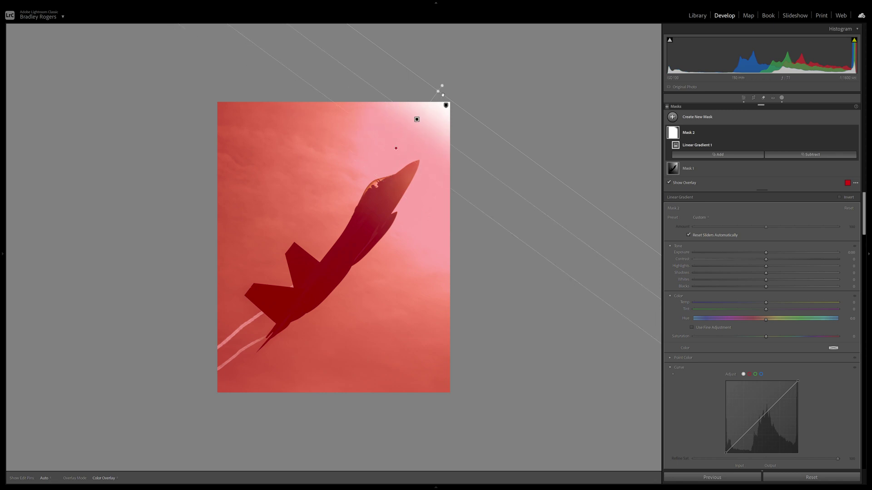
left_click_drag(346, 263, 241, 394)
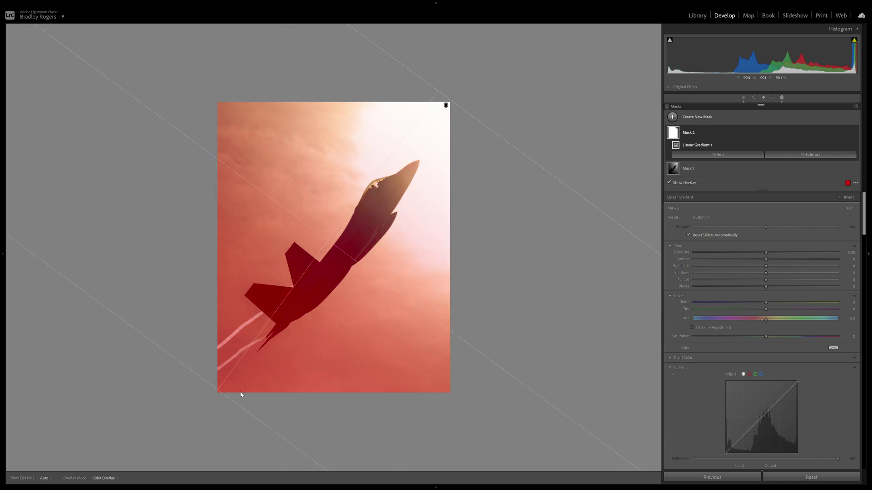
key("ctrl+z")
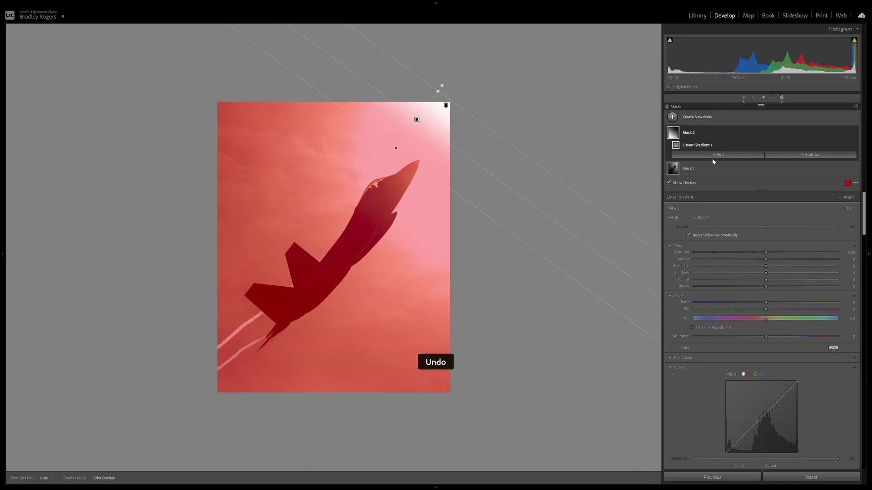
left_click(847, 136)
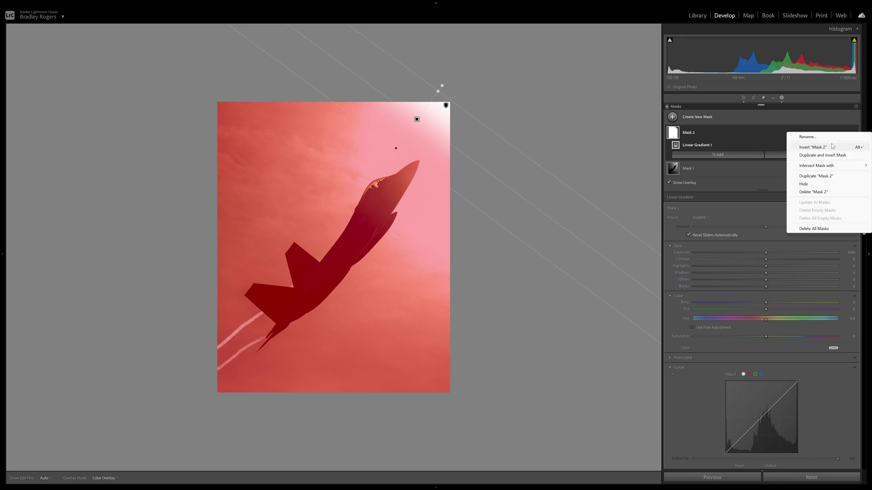
left_click(705, 144)
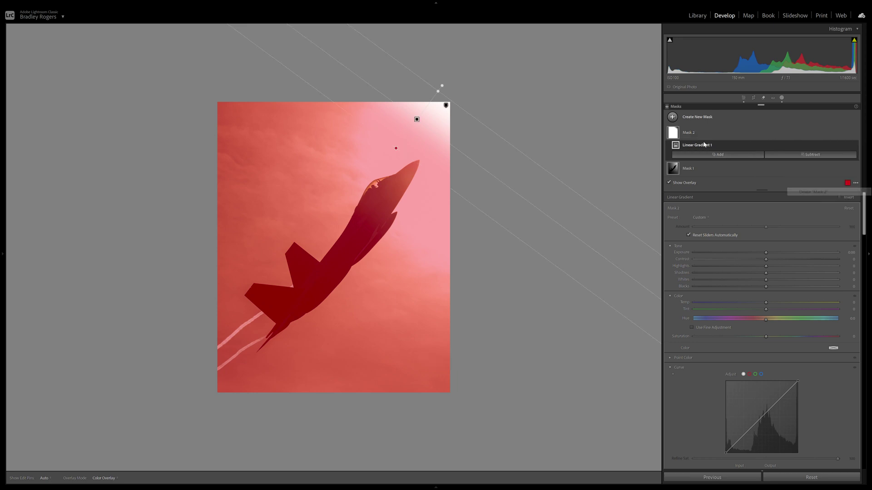
Add a linear gradient mask running diagonally from the photo's lower-left corner to its upper-right corner, strongest at the lower left.
left_click(697, 117)
left_click(774, 192)
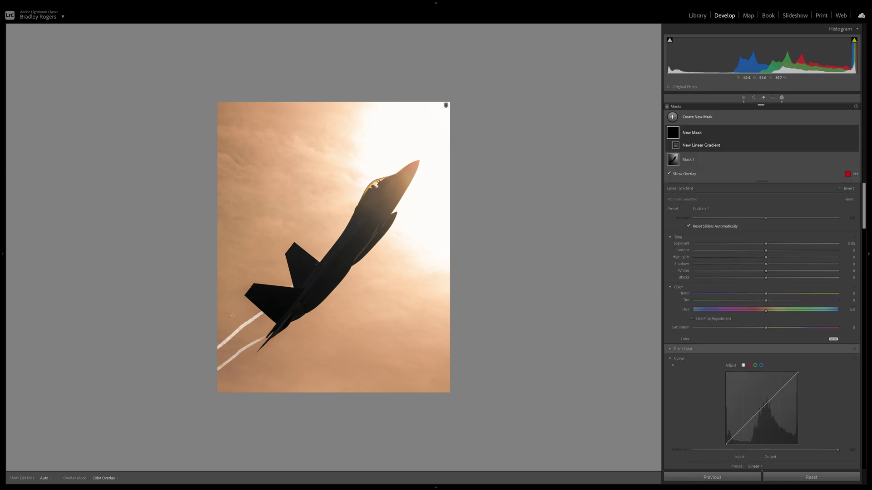
key("alt")
left_click_drag(213, 397, 451, 100)
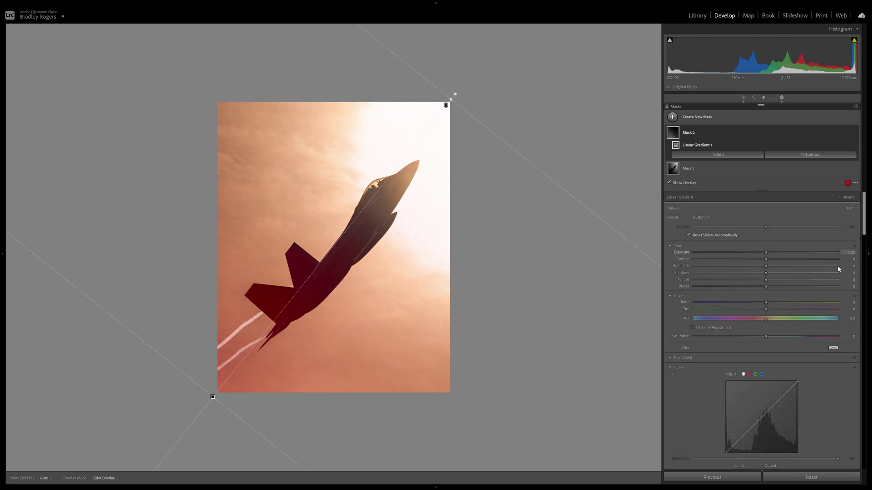
Darken the linear gradient area with Exposure −0.50 and Highlights −19.
left_click(850, 253)
key("Down")
key("Down")
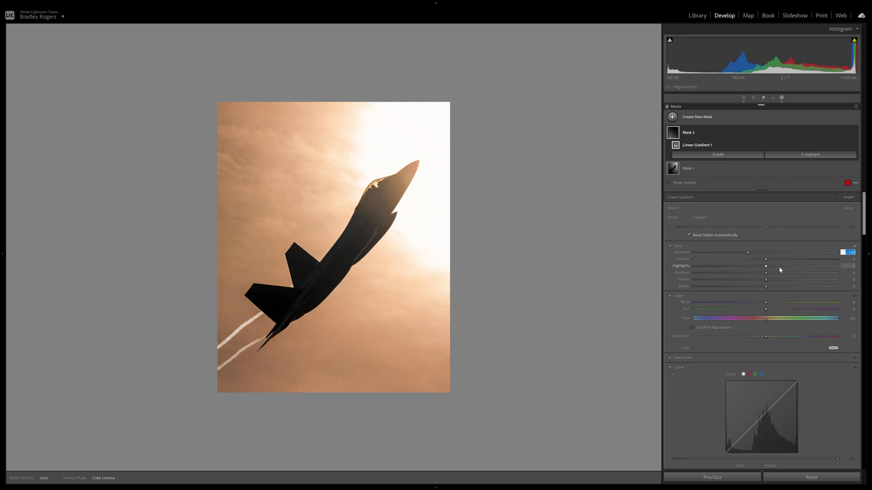
left_click(766, 268)
left_click_drag(767, 270, 753, 268)
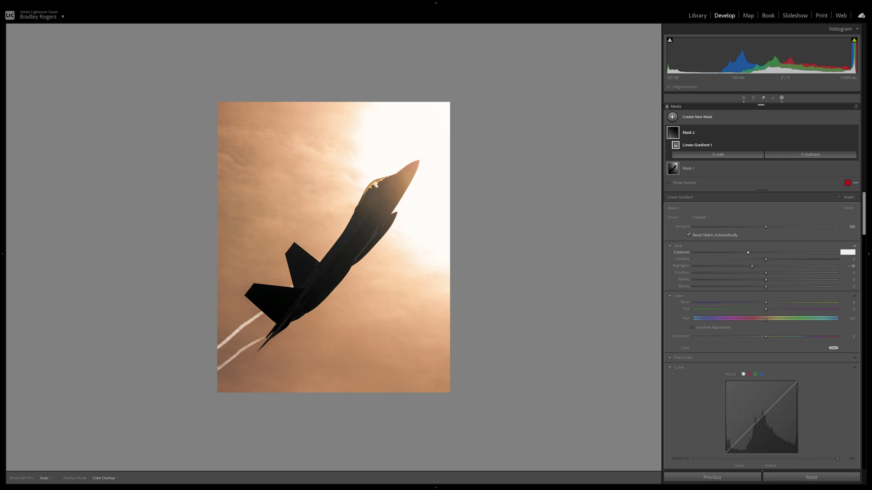
key("Return")
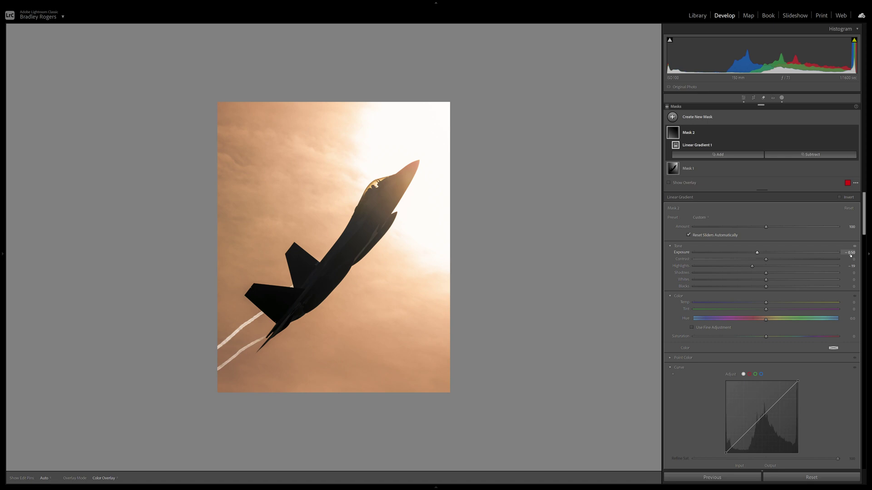
left_click_drag(758, 280, 762, 281)
Set the linear gradient mask's Dehaze to 25 and leave masking.
scroll(772, 305, "down", 8)
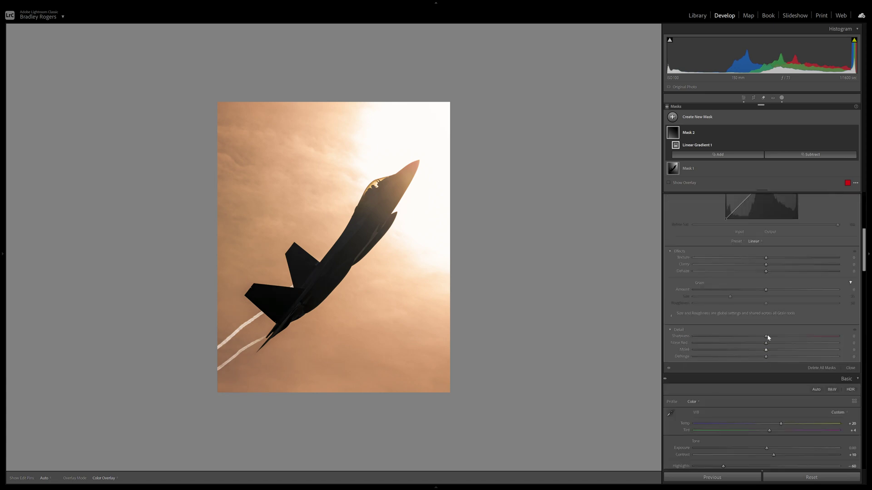
left_click_drag(767, 273, 778, 274)
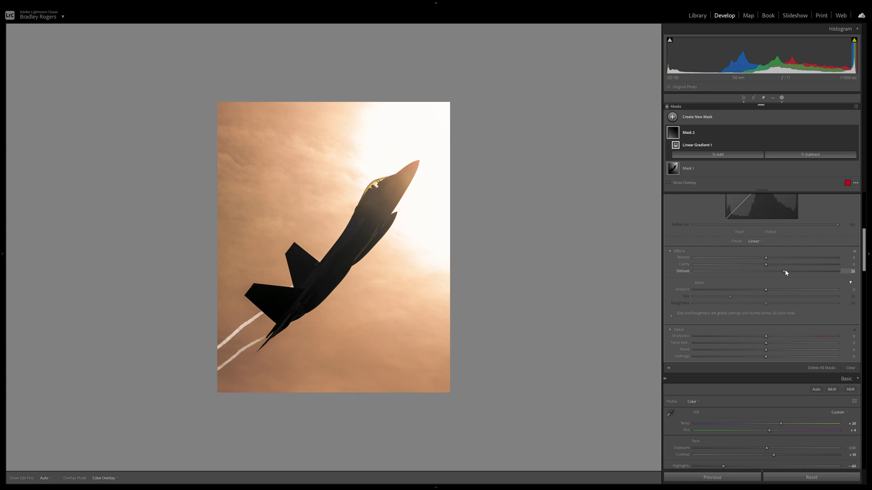
left_click(781, 97)
Refine the photo's overall color in the Basic adjustments with Vibrance +29 and Saturation about −11.
scroll(791, 288, "down", 8)
scroll(811, 315, "up", 8)
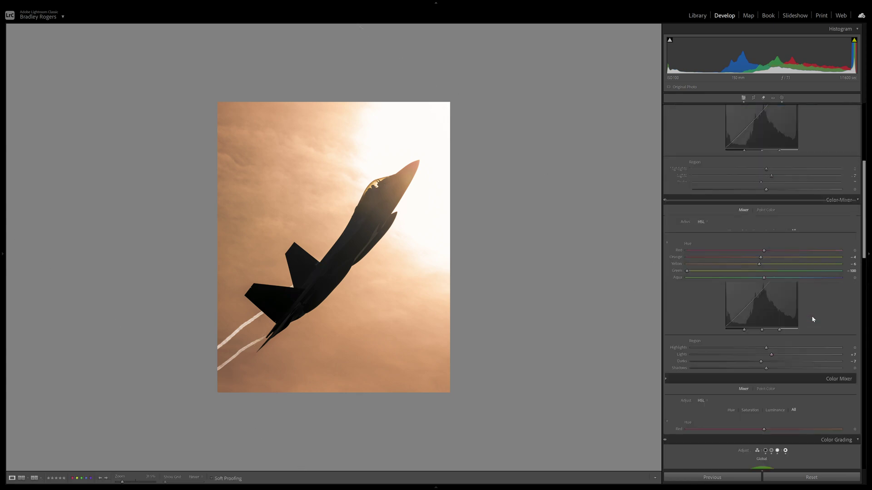
mouse_move(766, 258)
left_mouse_down()
mouse_move(803, 259)
mouse_move(762, 265)
left_mouse_up()
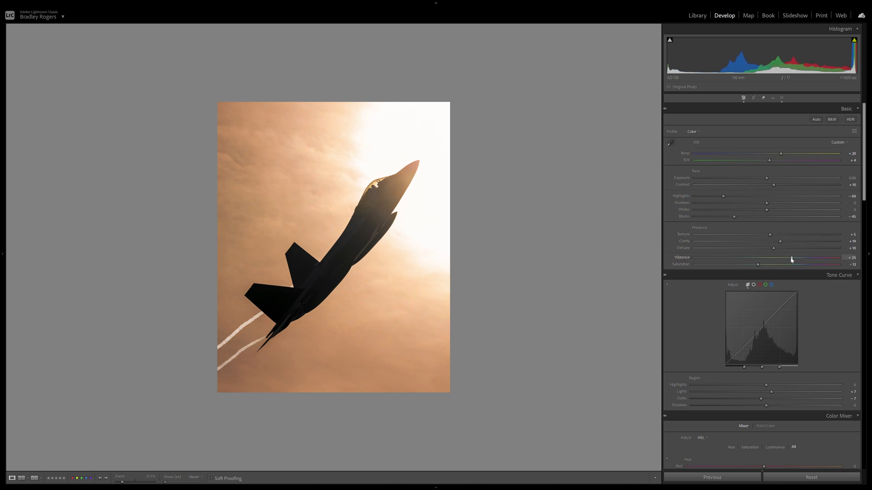
left_click(849, 155)
key("Down")
left_click_drag(757, 265, 758, 267)
mouse_move(774, 212)
left_mouse_down()
mouse_move(790, 210)
mouse_move(775, 210)
mouse_move(790, 210)
mouse_move(783, 210)
left_mouse_up()
scroll(781, 179, "down", 3)
left_click_drag(781, 173, 792, 175)
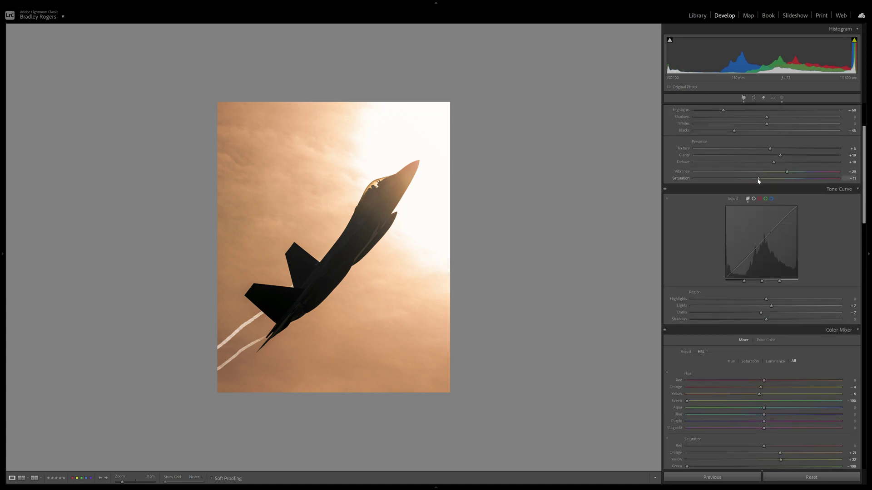
left_click_drag(758, 180, 760, 181)
Raise the Color Mixer saturation to +32 for Orange and +40 for Yellow using the targeted adjustment.
left_click_drag(863, 194, 864, 253)
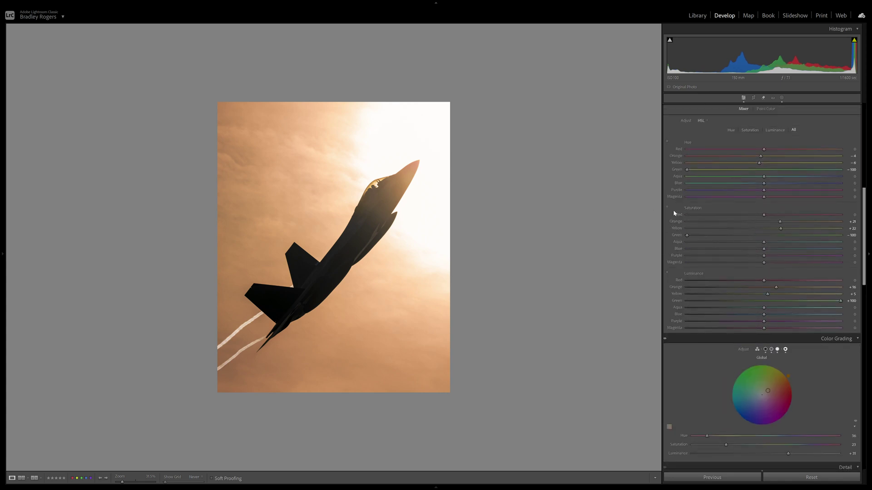
left_click(667, 208)
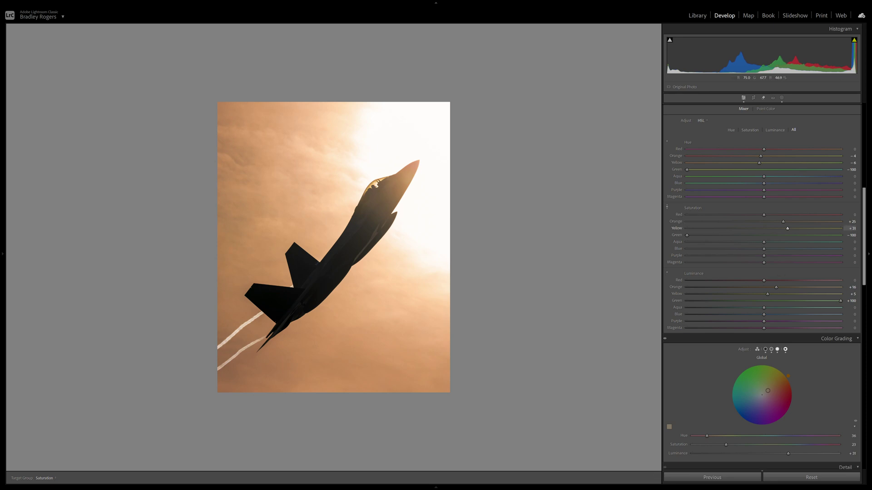
key("Down")
key("Down")
key("Down")
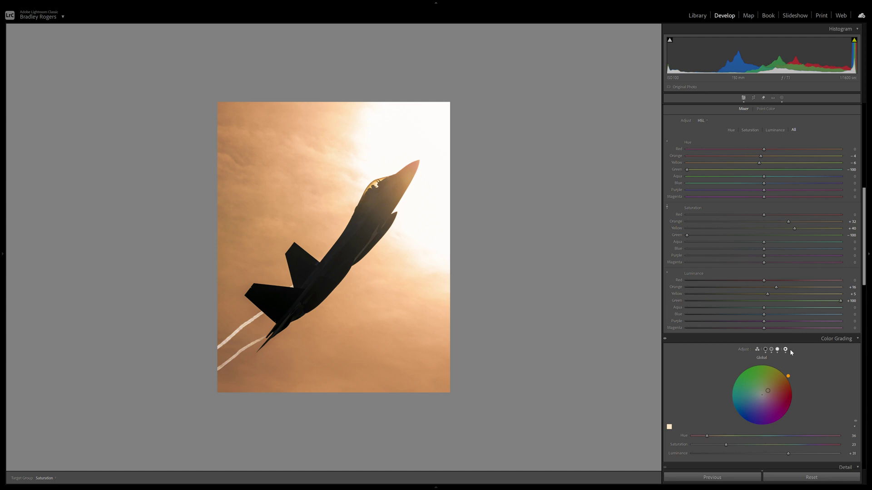
left_click(668, 208)
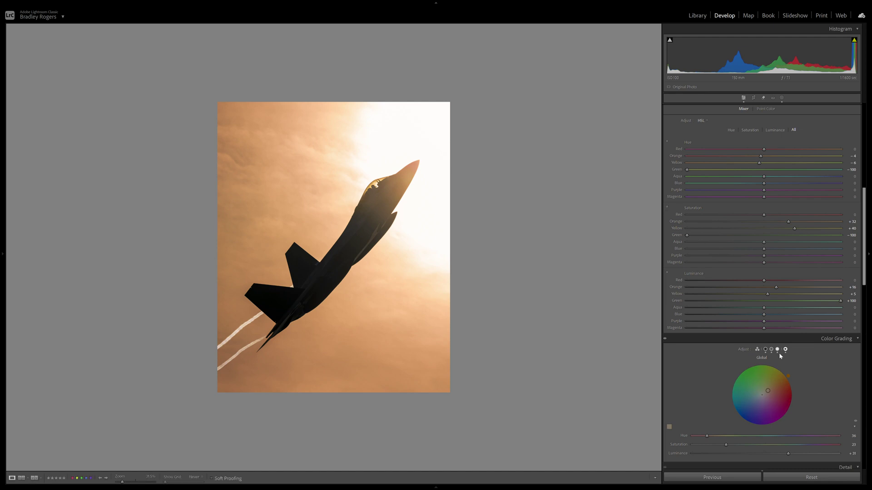
Increase the Color Grading saturation of the highlights to about 32.
left_click(777, 351)
scroll(781, 354, "down", 5)
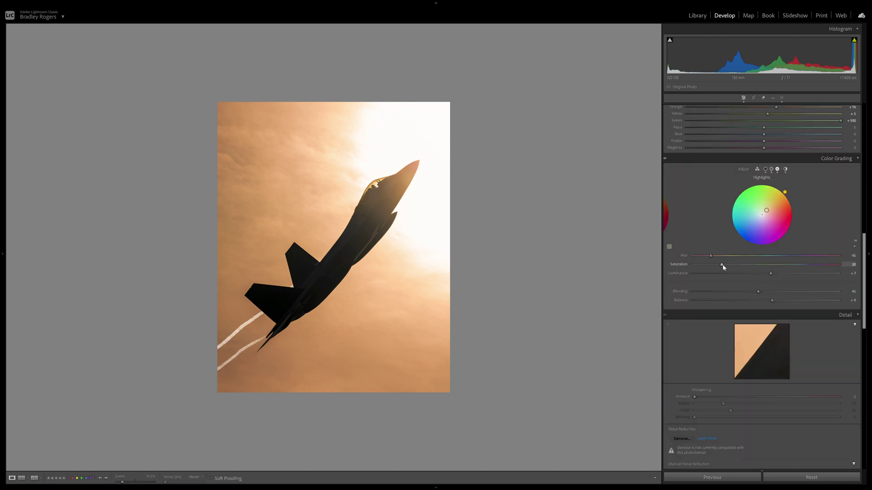
left_click_drag(735, 265, 740, 265)
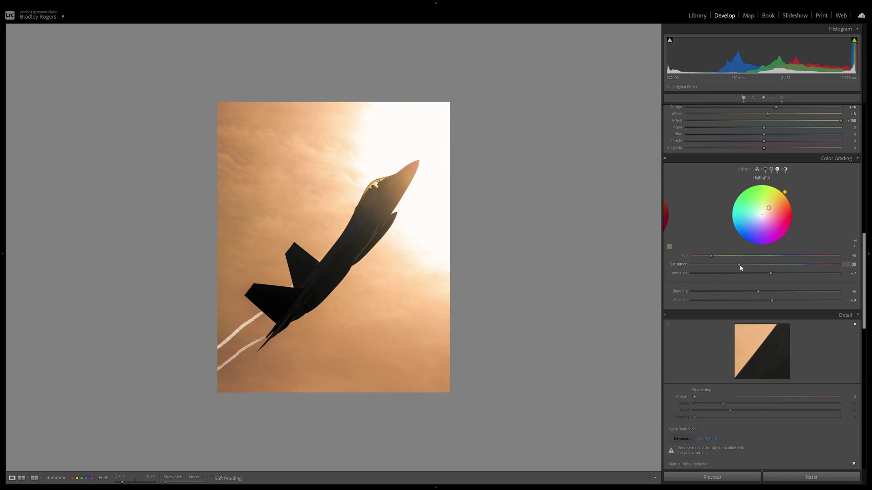
Sharpen only the jet's edges with Amount 97, Radius 1.2 and Masking 100.
scroll(804, 293, "down", 5)
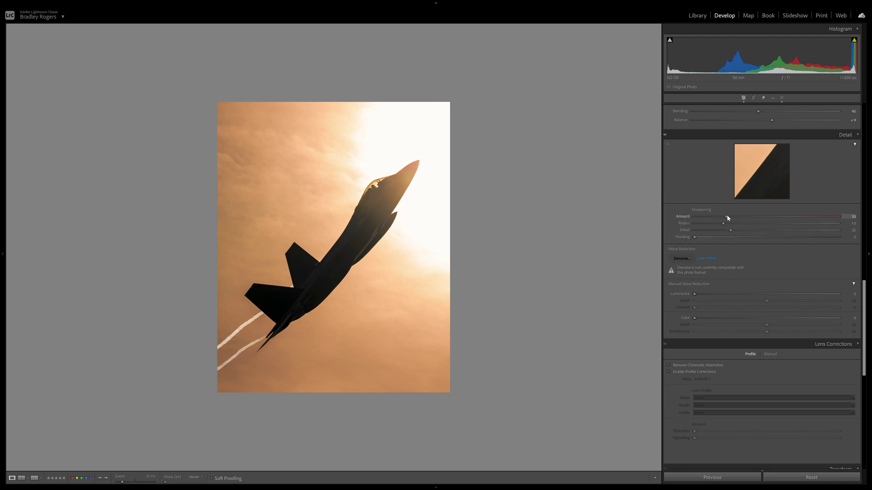
left_click_drag(724, 217, 739, 216)
left_click(323, 224)
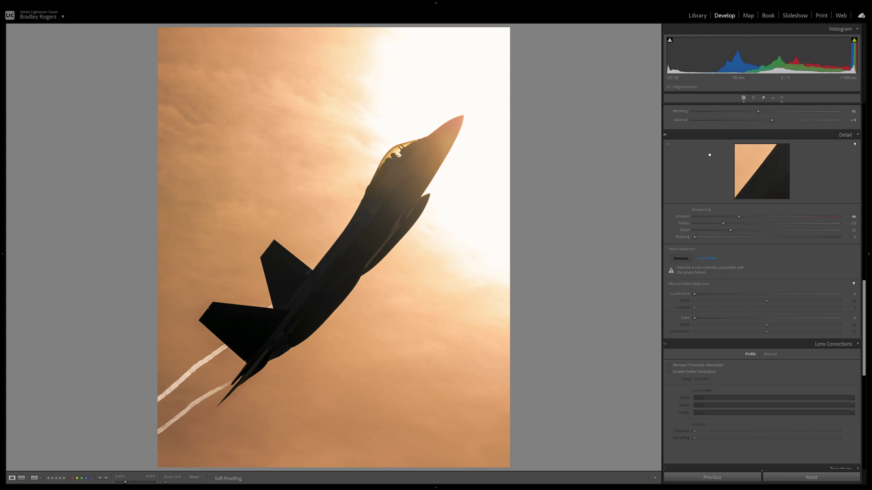
left_click_drag(779, 176, 731, 199)
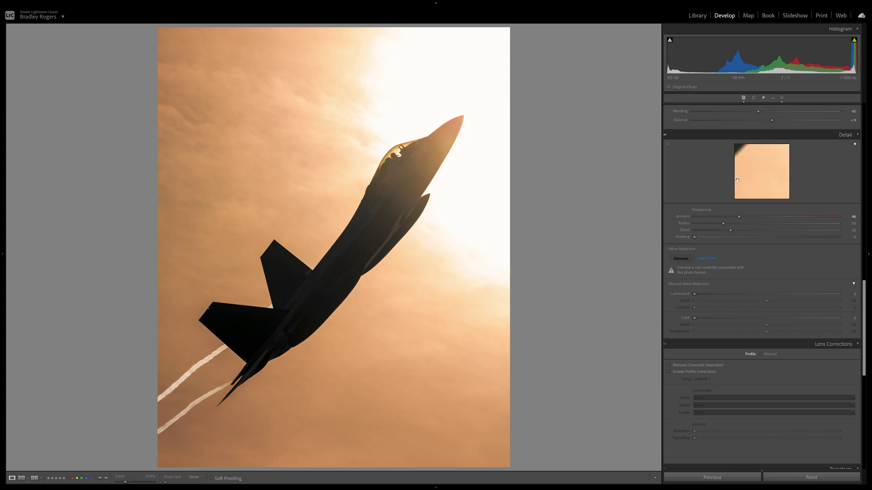
left_click_drag(695, 237, 852, 236)
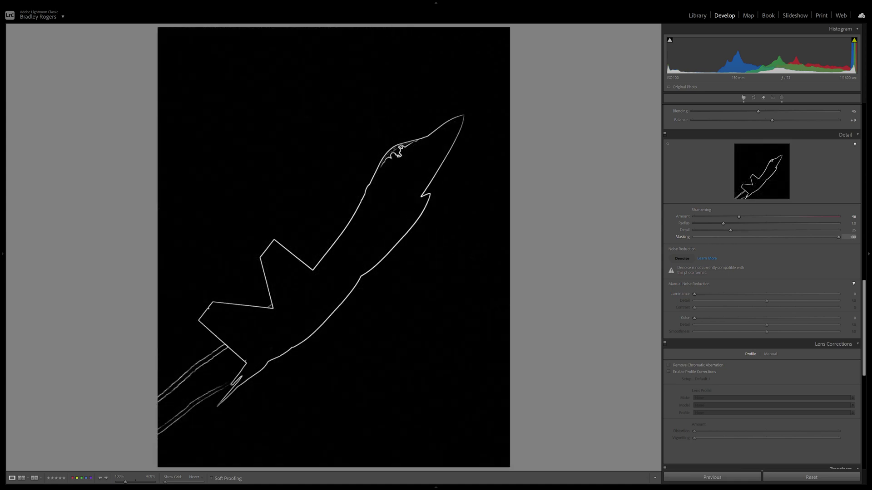
left_click_drag(738, 216, 763, 220)
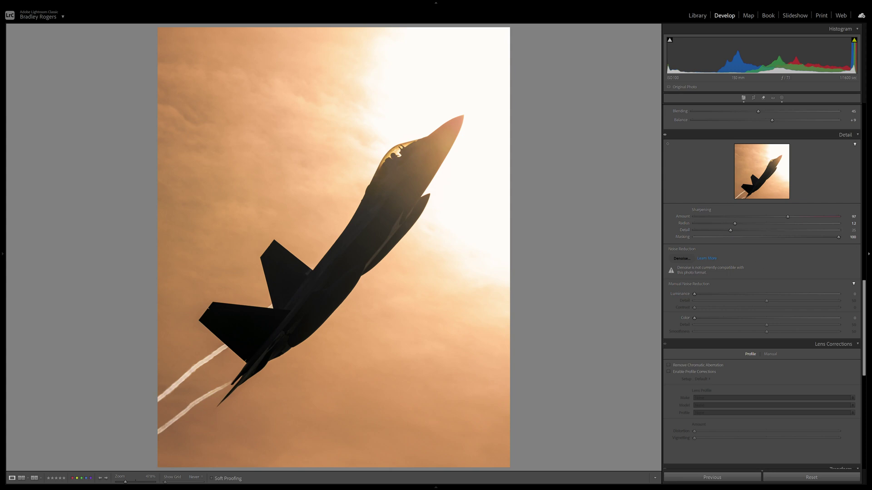
Try Remove Chromatic Aberration and Enable Profile Corrections on the photo, and switch both off again.
scroll(864, 293, "down", 3)
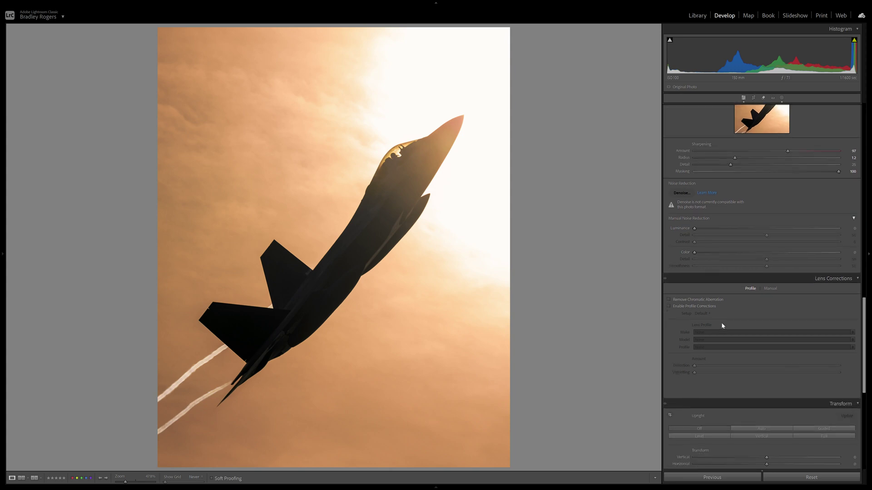
left_click(692, 307)
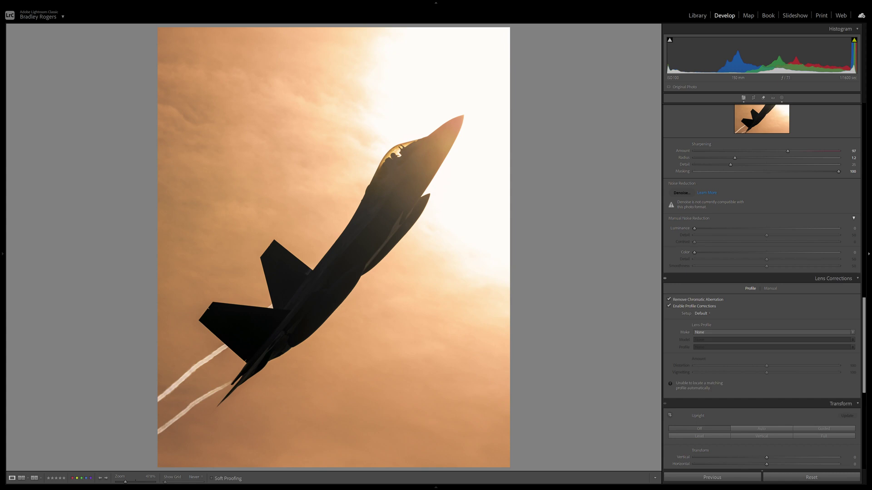
left_click(690, 306)
left_click(695, 302)
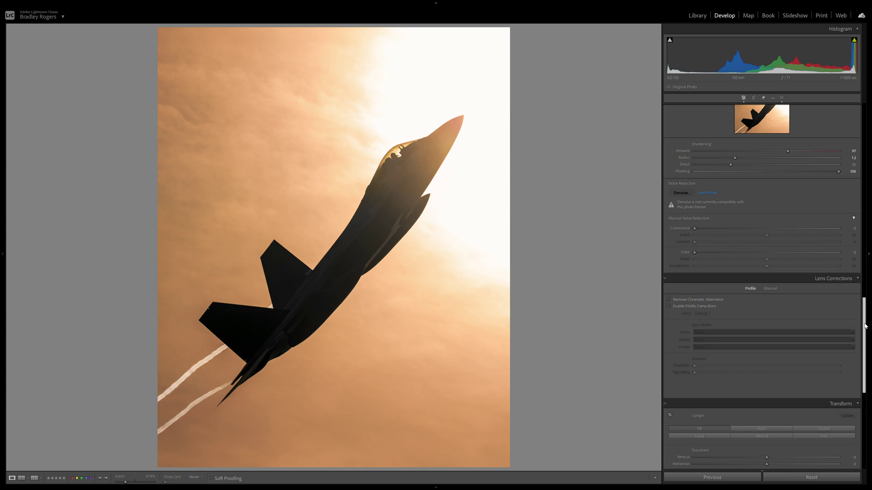
Start a new brush mask for the jet's cockpit canopy.
scroll(865, 318, "up", 4)
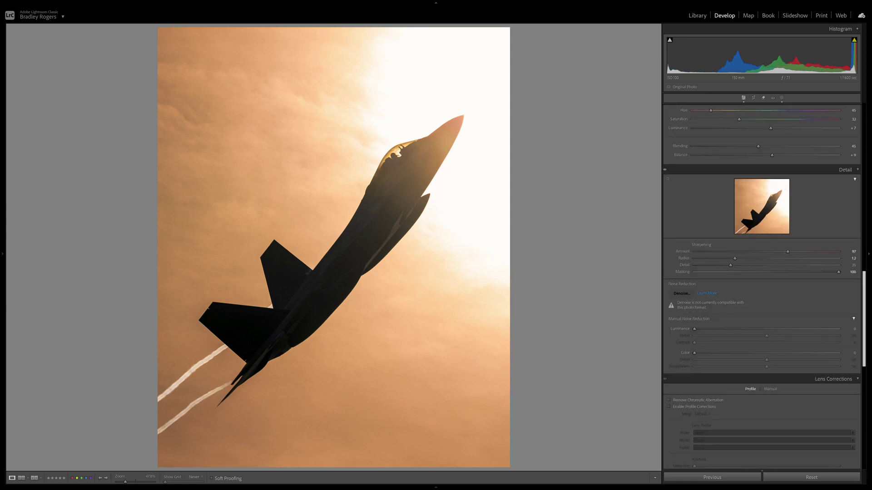
scroll(775, 119, "up", 10)
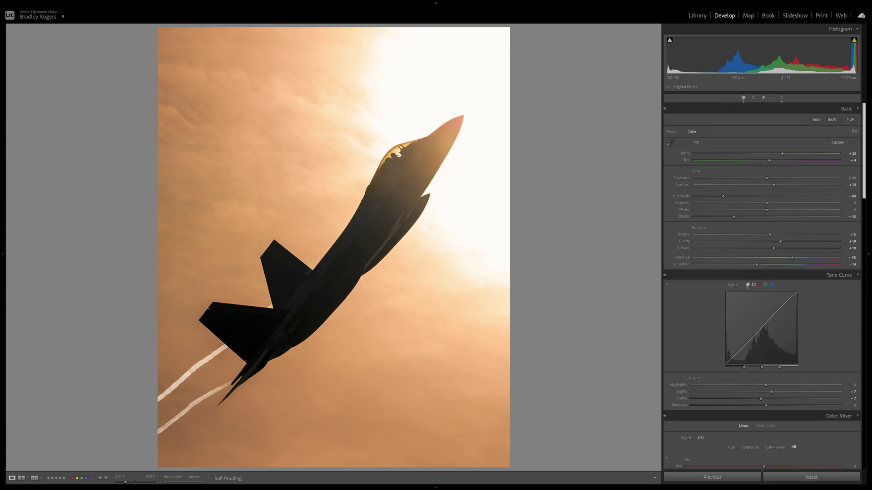
left_click(781, 98)
left_click(781, 98)
left_click(781, 98)
left_click(699, 117)
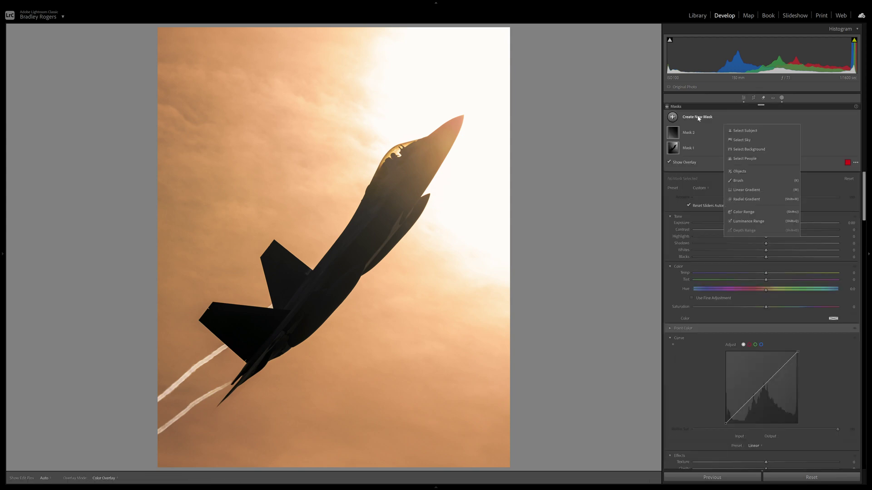
left_click(739, 181)
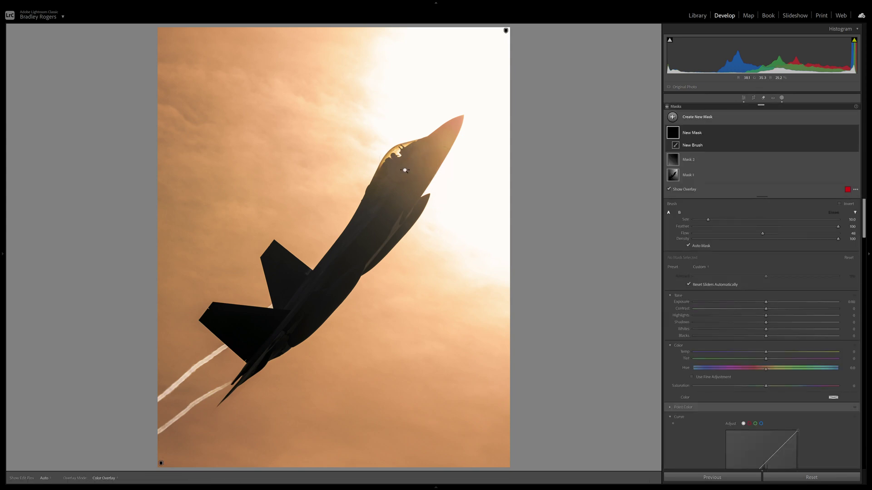
key("z")
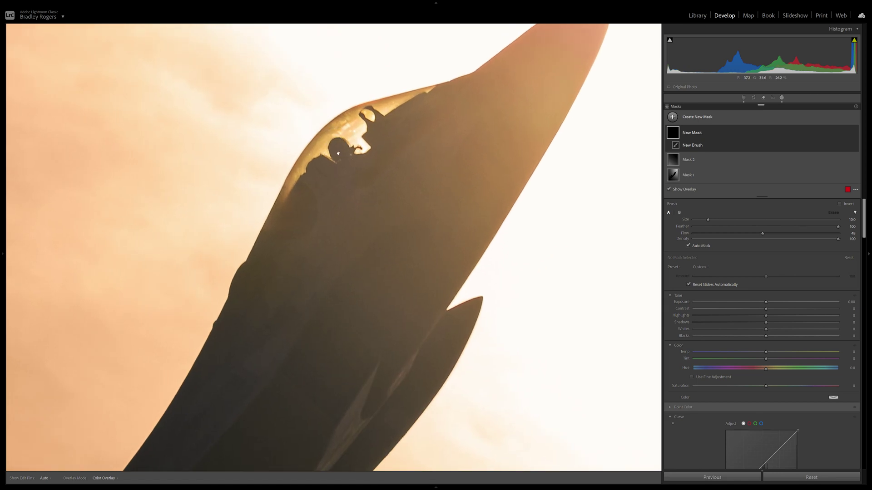
left_click_drag(338, 153, 362, 224)
key("ctrl+equal")
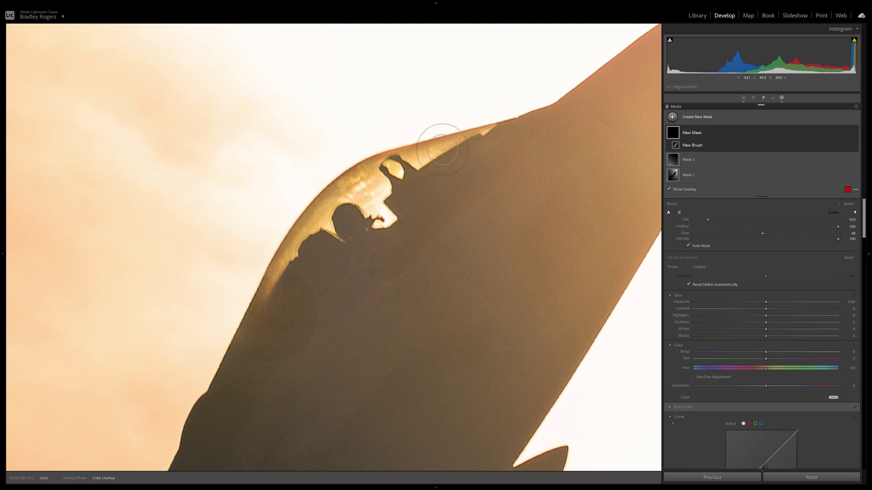
Paint the mask over the canopy glass with an auto-masking brush at size 7, feather 48 and flow 44.
scroll(470, 128, "down", 3)
left_click(763, 227)
left_click_drag(762, 236, 745, 236)
mouse_move(461, 138)
left_mouse_down()
mouse_move(390, 168)
mouse_move(332, 211)
mouse_move(341, 194)
mouse_move(323, 202)
mouse_move(267, 279)
mouse_move(292, 234)
mouse_move(318, 221)
mouse_move(334, 227)
mouse_move(326, 212)
mouse_move(361, 187)
mouse_move(365, 196)
mouse_move(380, 189)
mouse_move(383, 218)
mouse_move(380, 181)
mouse_move(364, 176)
mouse_move(319, 226)
mouse_move(323, 208)
mouse_move(376, 168)
mouse_move(390, 160)
mouse_move(380, 169)
mouse_move(393, 175)
mouse_move(392, 166)
mouse_move(469, 136)
mouse_move(345, 189)
mouse_move(361, 203)
mouse_move(366, 190)
mouse_move(316, 219)
mouse_move(325, 225)
mouse_move(273, 265)
mouse_move(286, 251)
mouse_move(277, 265)
mouse_move(285, 267)
mouse_move(366, 198)
left_mouse_up()
left_click_drag(745, 243, 756, 242)
key("h")
mouse_move(382, 202)
left_mouse_down()
mouse_move(364, 190)
mouse_move(336, 199)
left_mouse_up()
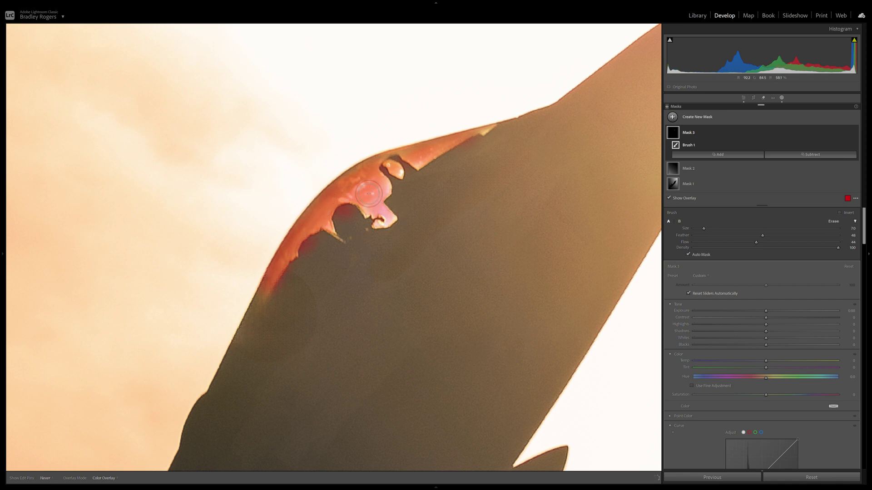
key("h")
Brighten the canopy mask with Exposure 0.52, Contrast about 38, Highlights 11 and Whites 17, and leave masking.
scroll(791, 329, "down", 3)
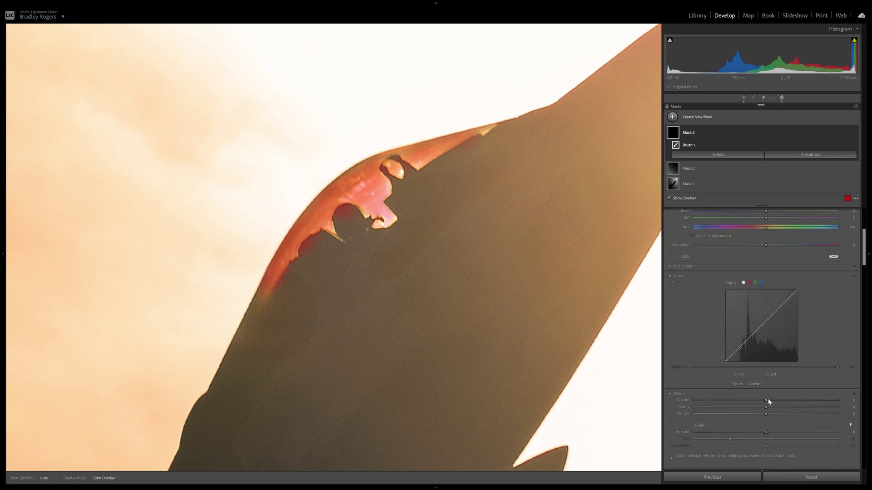
scroll(798, 355, "up", 3)
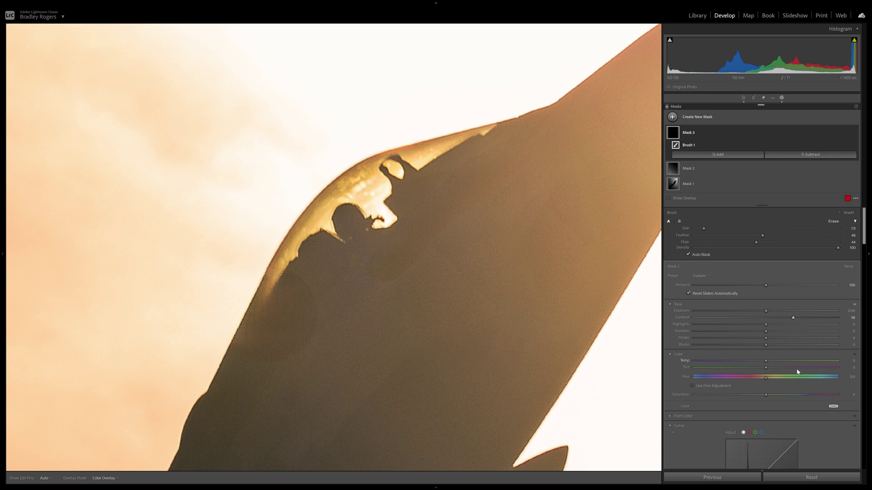
mouse_move(767, 311)
left_mouse_down()
mouse_move(777, 312)
mouse_move(777, 336)
mouse_move(775, 325)
left_mouse_up()
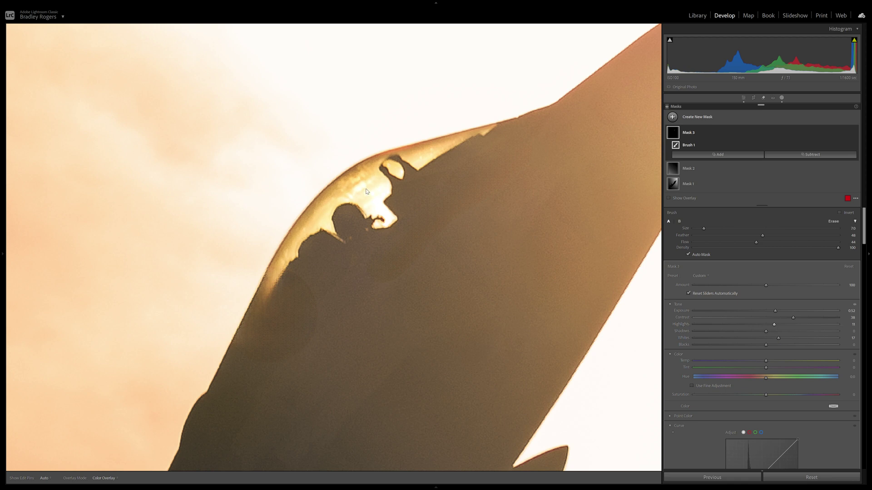
key("z")
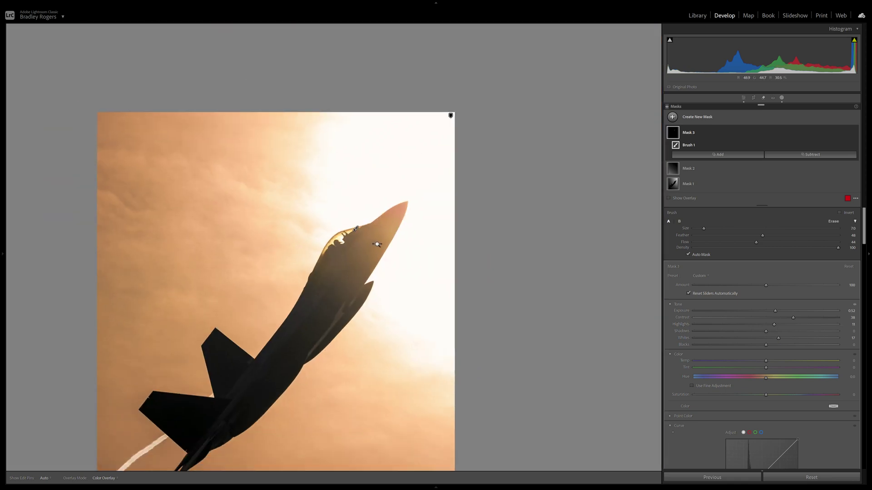
key("ctrl+equal")
key("ctrl+equal")
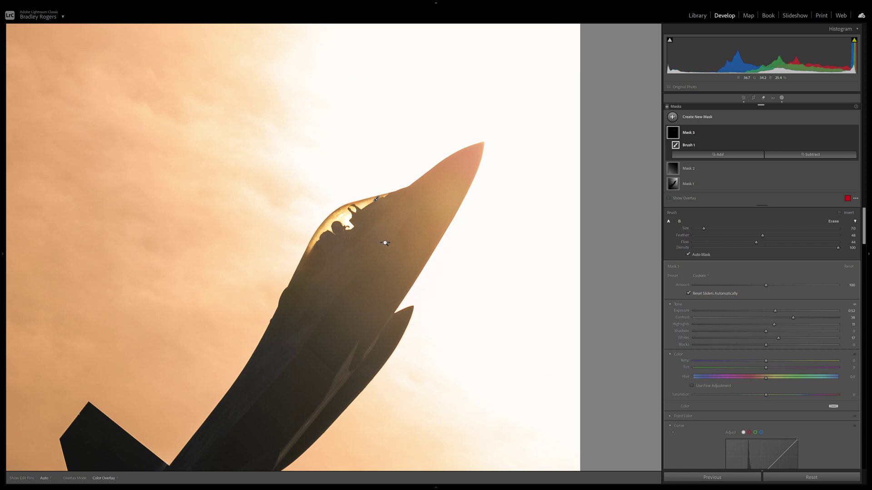
left_click(782, 98)
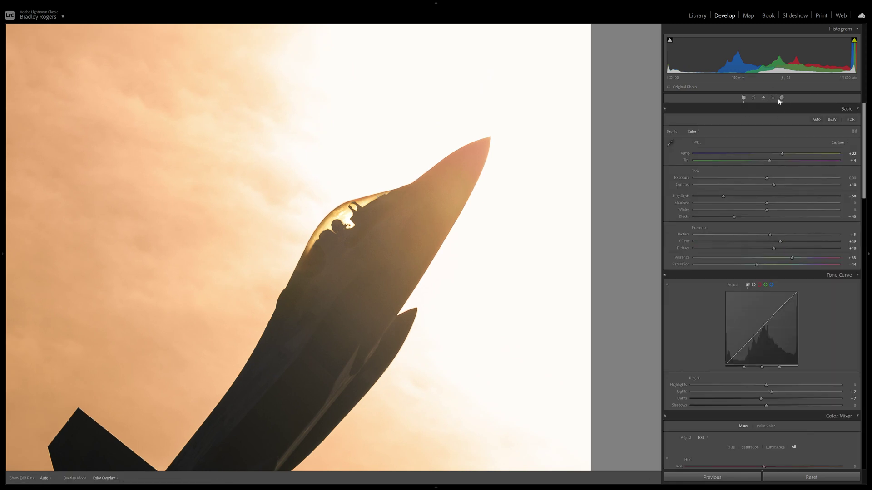
Try darkening the fuselage below the canopy with a brush mask at feather 20, flow 51 and Shadows −35, and undo it.
left_click(782, 98)
key("k")
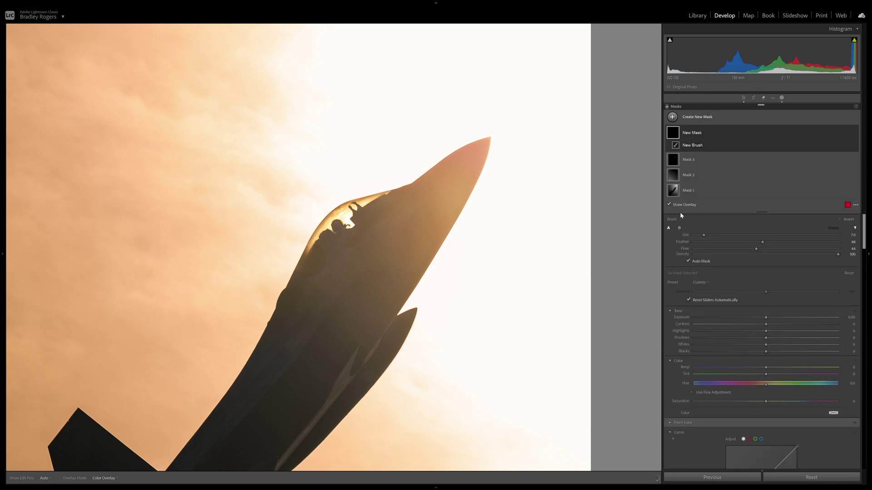
left_click(723, 242)
left_click_drag(760, 249, 768, 249)
left_click_drag(766, 338, 741, 338)
scroll(326, 267, "up", 2)
scroll(325, 267, "up", 1)
key("h")
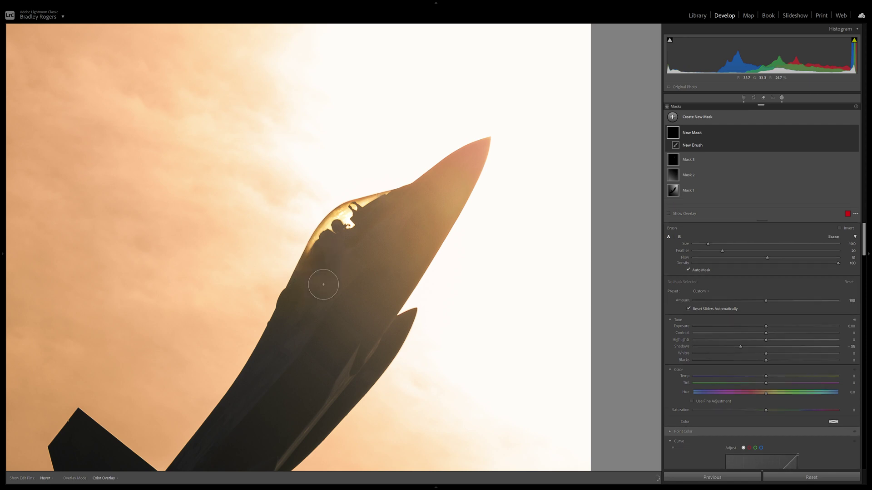
mouse_move(323, 273)
left_mouse_down()
mouse_move(332, 243)
mouse_move(332, 266)
mouse_move(347, 277)
mouse_move(363, 262)
mouse_move(350, 307)
mouse_move(330, 304)
mouse_move(320, 290)
mouse_move(310, 318)
left_mouse_up()
key("h")
key("ctrl+z")
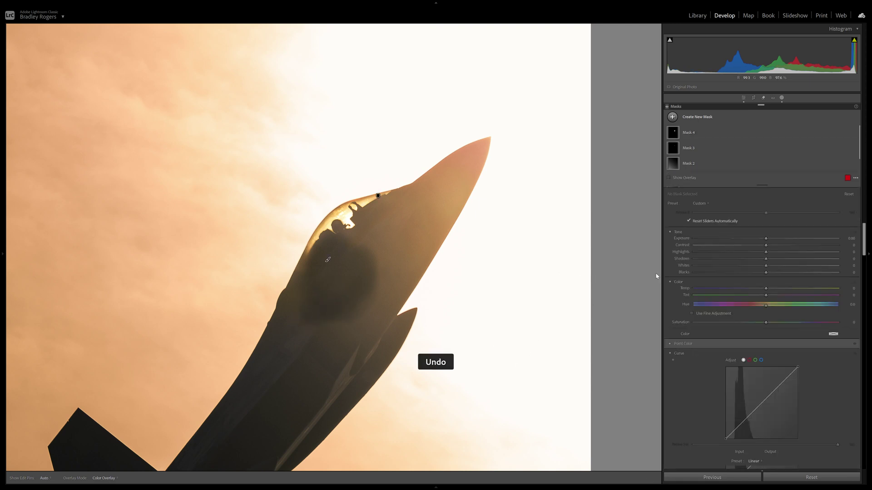
Start a new brush mask with size 14, feather 62, flow 22 and Shadows −28.
left_click(696, 117)
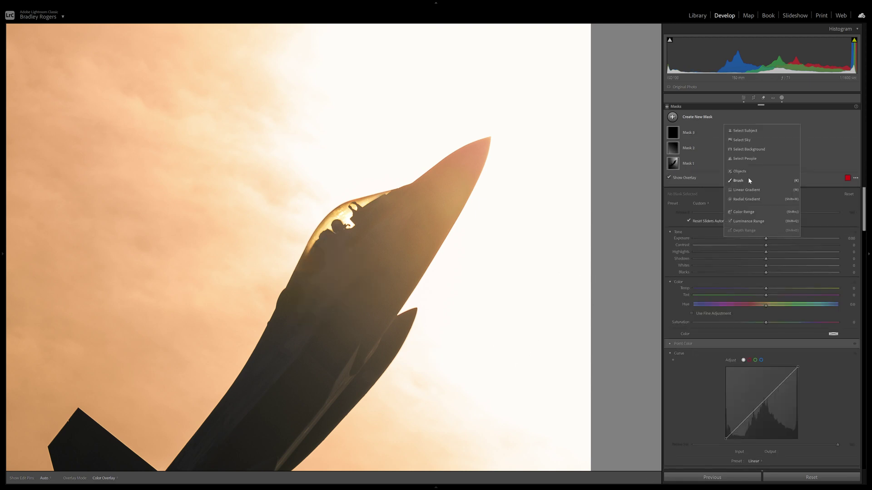
left_click(750, 176)
left_click_drag(722, 242, 784, 242)
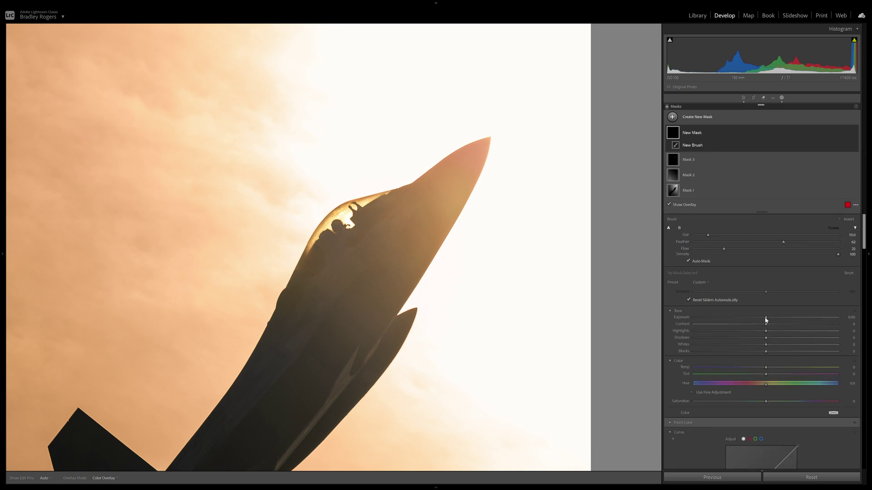
left_click_drag(766, 338, 746, 338)
scroll(385, 278, "up", 2)
key("h")
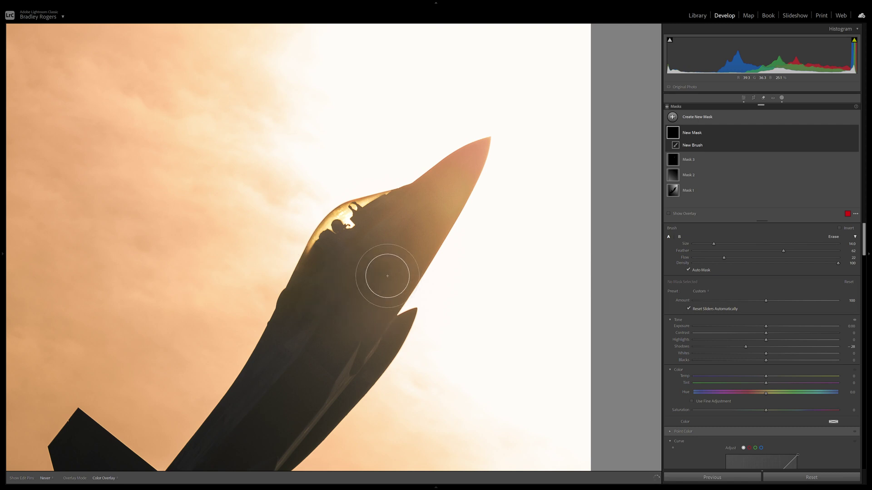
Paint over the fuselage below the canopy, raising the brush flow to 36, and set the mask's Exposure to −0.73.
left_click(391, 277)
key("z")
key("h")
left_click_drag(724, 257, 745, 257)
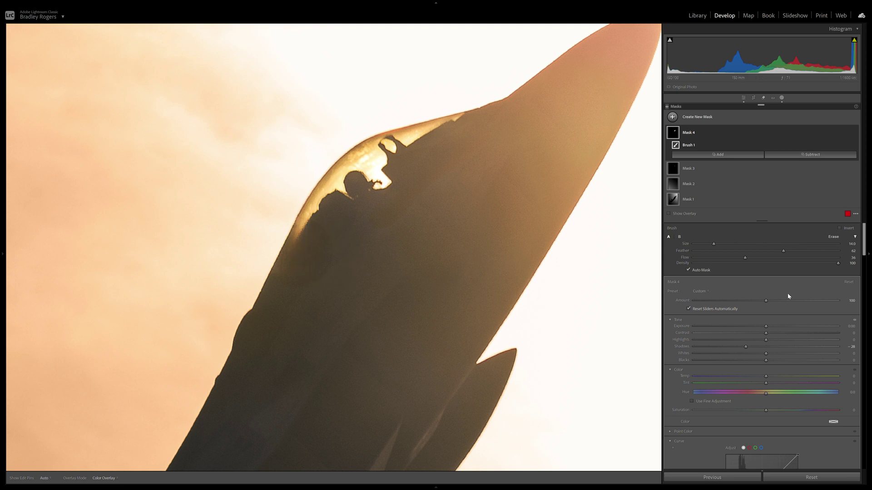
left_click_drag(765, 327, 753, 327)
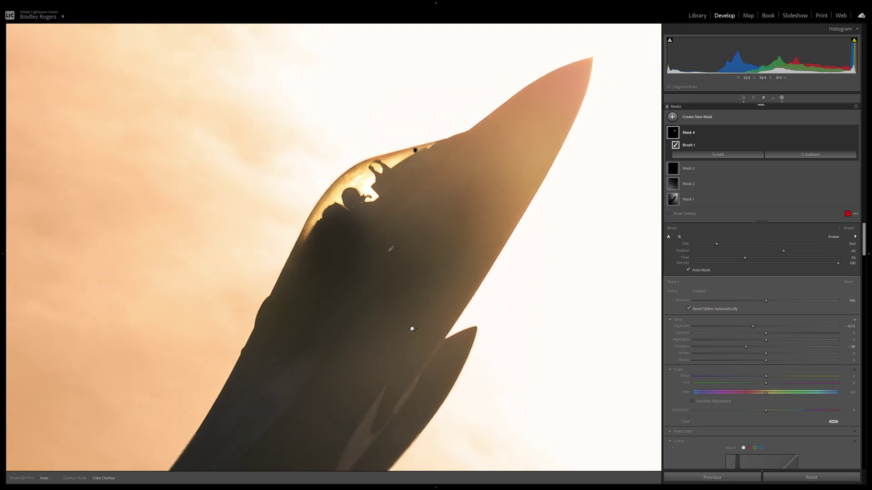
Paint the darkening mask further down the fuselage to the tail with the brush size at 17.
key("ctrl+minus")
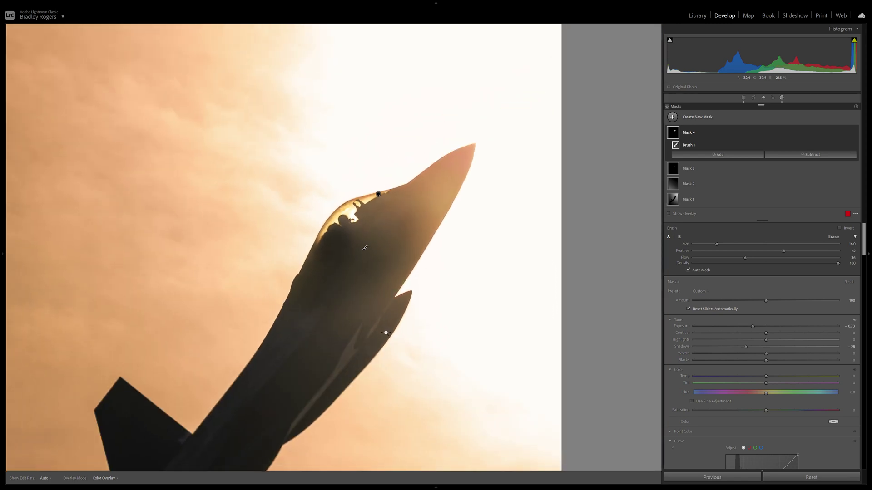
scroll(369, 318, "up", 1)
key("h")
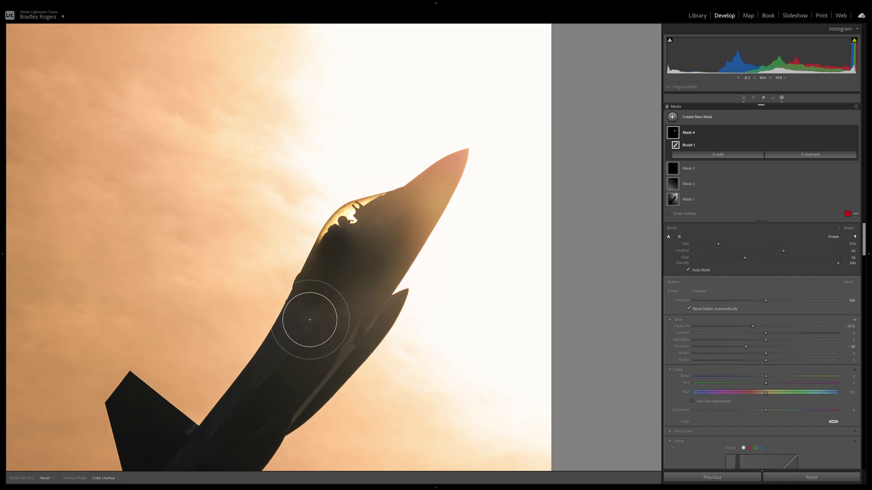
mouse_move(311, 315)
left_mouse_down()
mouse_move(347, 275)
mouse_move(360, 234)
mouse_move(313, 327)
mouse_move(267, 376)
mouse_move(238, 432)
mouse_move(382, 232)
mouse_move(259, 418)
mouse_move(346, 334)
left_mouse_up()
left_click(320, 354)
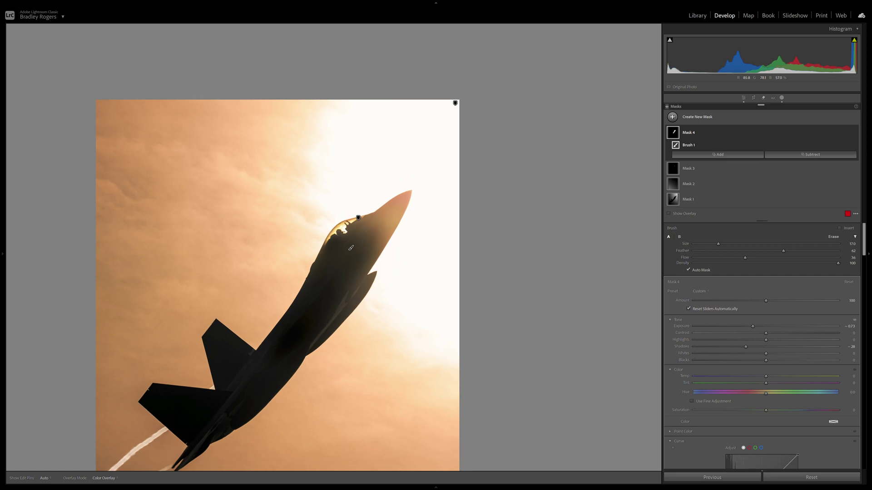
mouse_move(239, 398)
left_mouse_down()
mouse_move(311, 307)
mouse_move(339, 252)
mouse_move(319, 299)
mouse_move(249, 393)
mouse_move(291, 349)
mouse_move(365, 233)
mouse_move(271, 380)
mouse_move(389, 263)
left_mouse_up()
key("h")
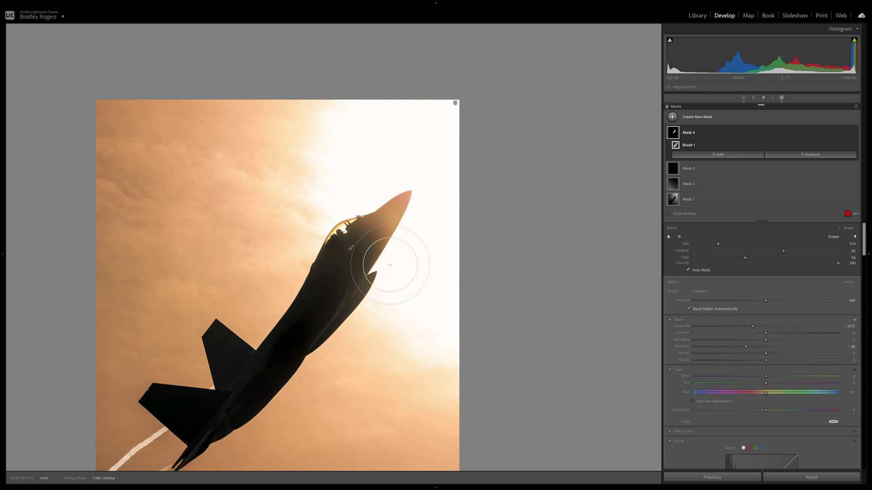
key("z")
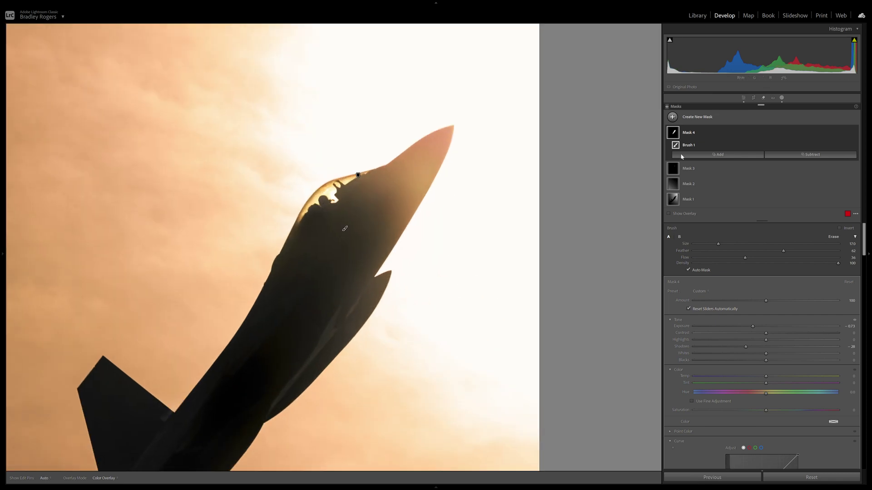
Delete the newest mask, the brush mask darkening the fuselage.
left_click(850, 134)
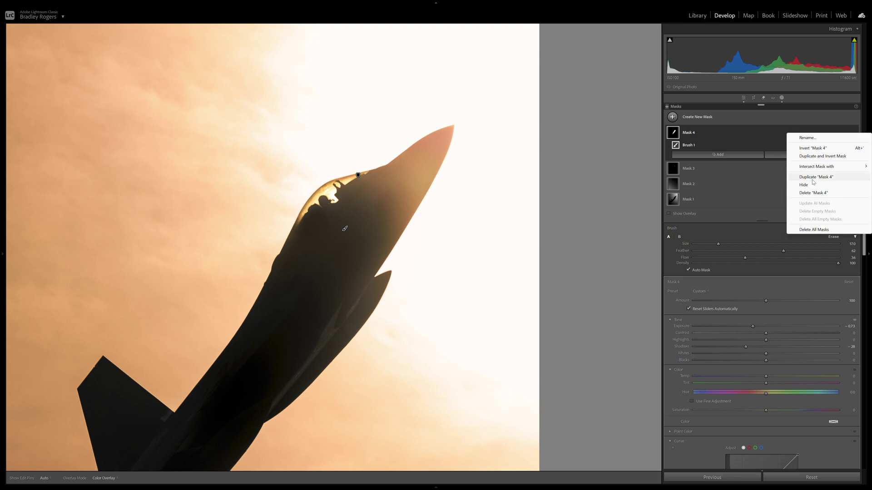
left_click(817, 193)
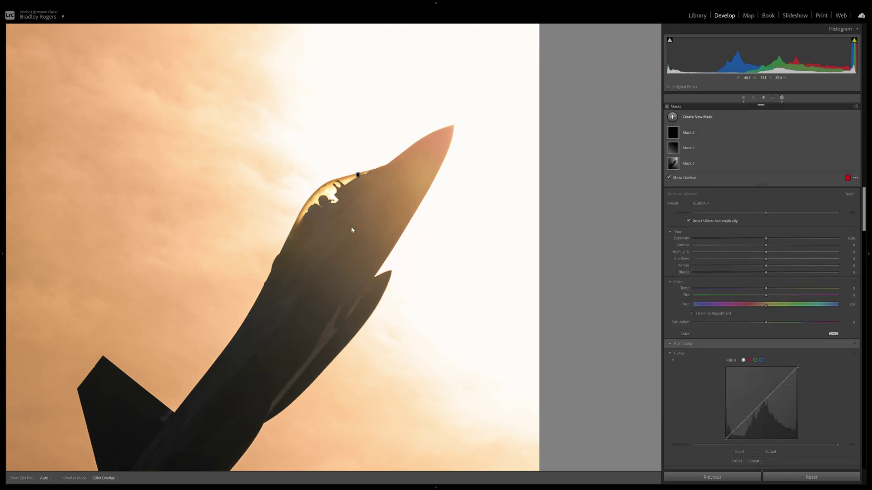
key("z")
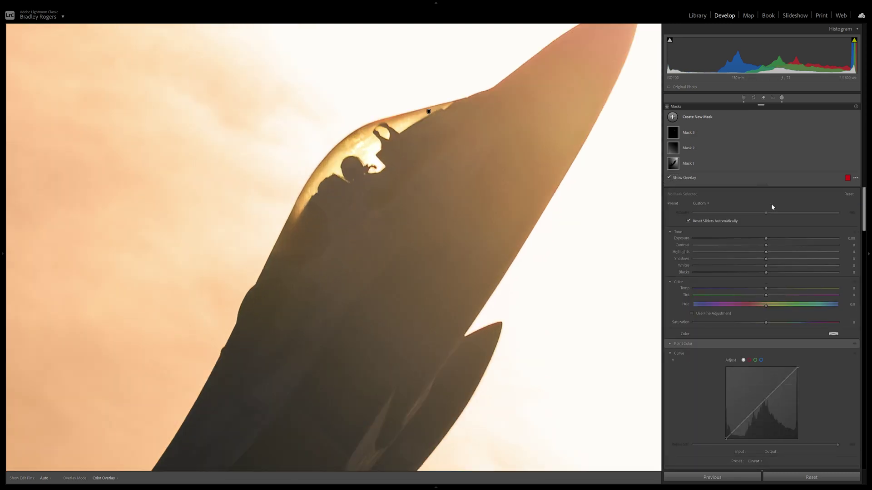
Try a generative removal at size 27 over the uneven patches on the fuselage just below the canopy.
left_click(763, 97)
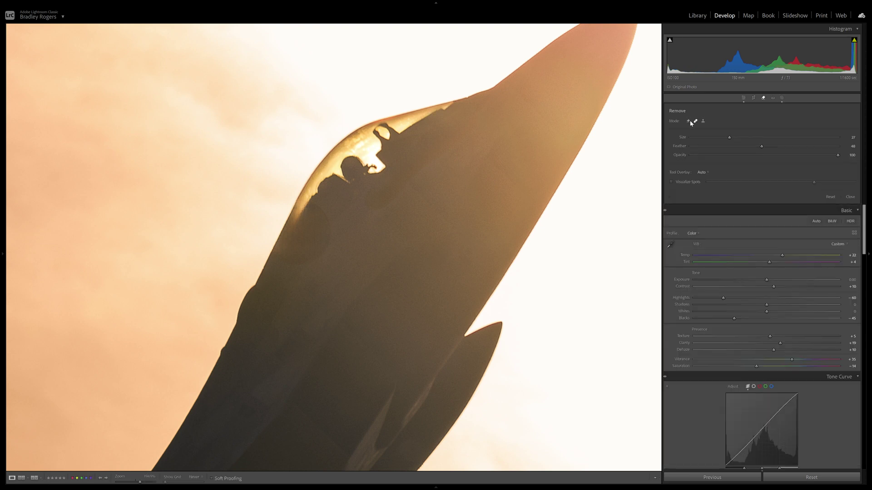
left_click(688, 121)
mouse_move(337, 228)
left_mouse_down()
mouse_move(294, 274)
mouse_move(375, 219)
mouse_move(455, 141)
left_mouse_up()
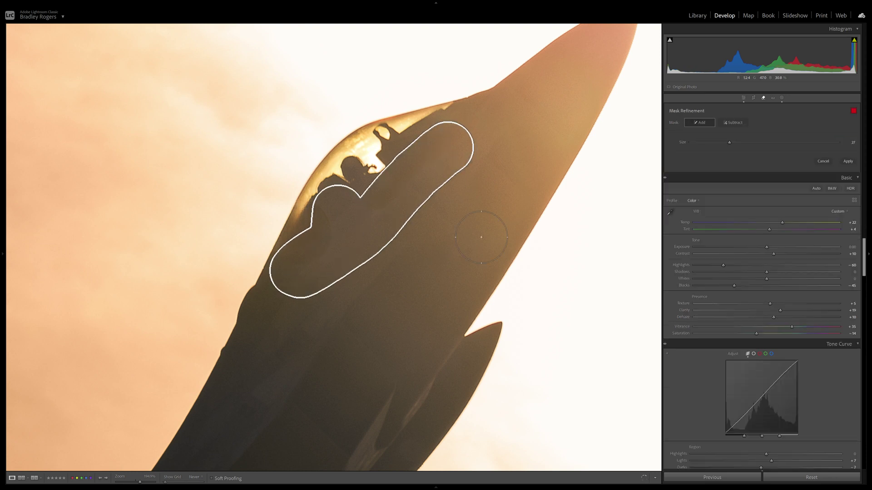
left_click(848, 161)
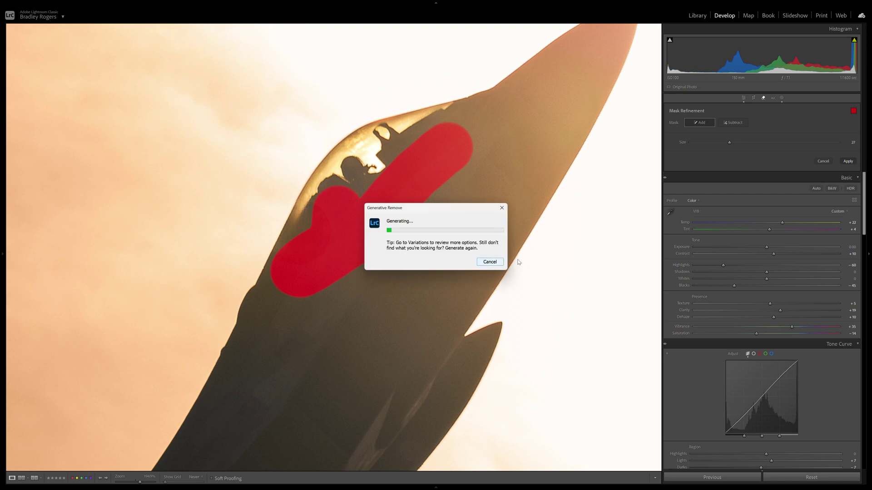
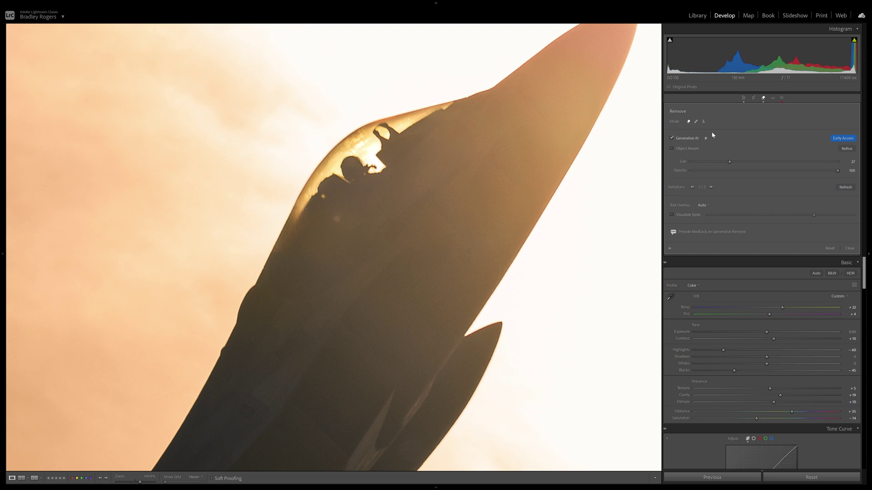
Turn off Generative AI for the removal below the canopy and inspect the fuselage up close and in the full photo.
left_click(682, 140)
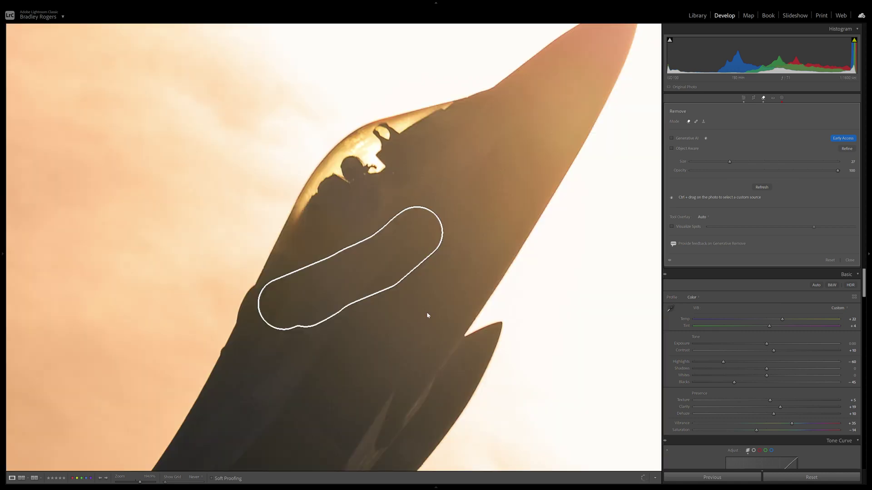
left_click(763, 98)
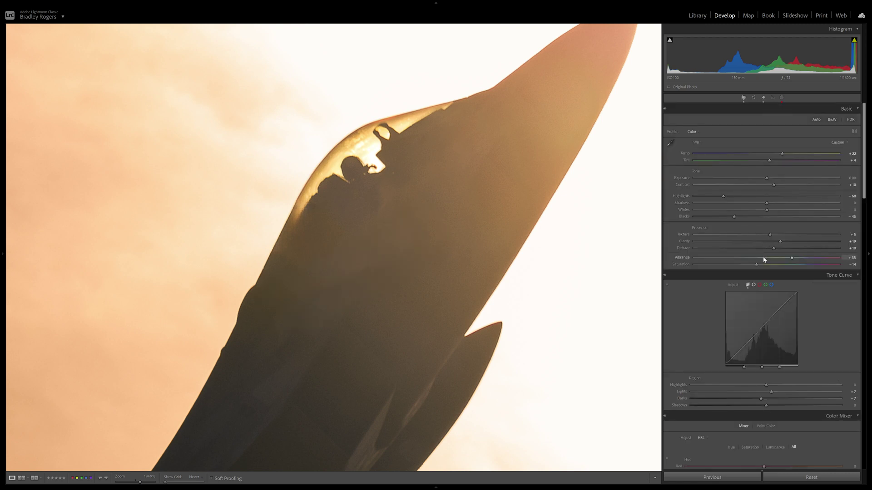
left_click(488, 230)
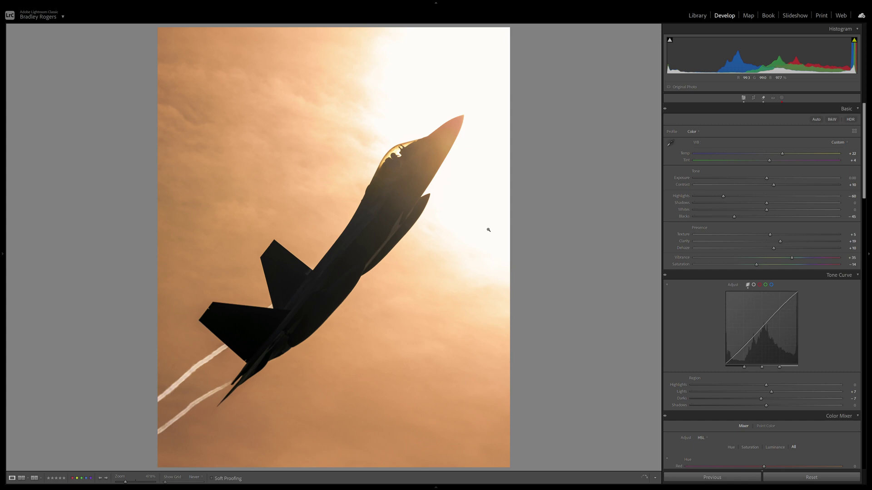
left_click(440, 182)
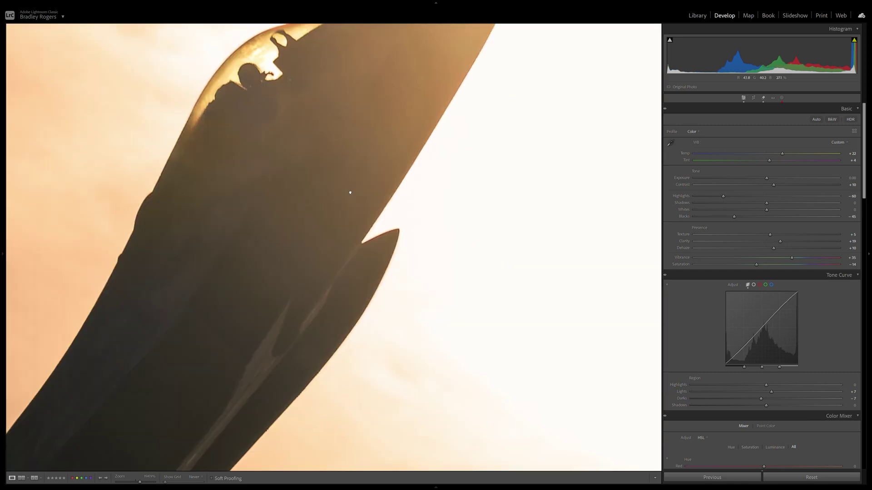
left_click_drag(349, 105, 449, 233)
left_click(450, 233)
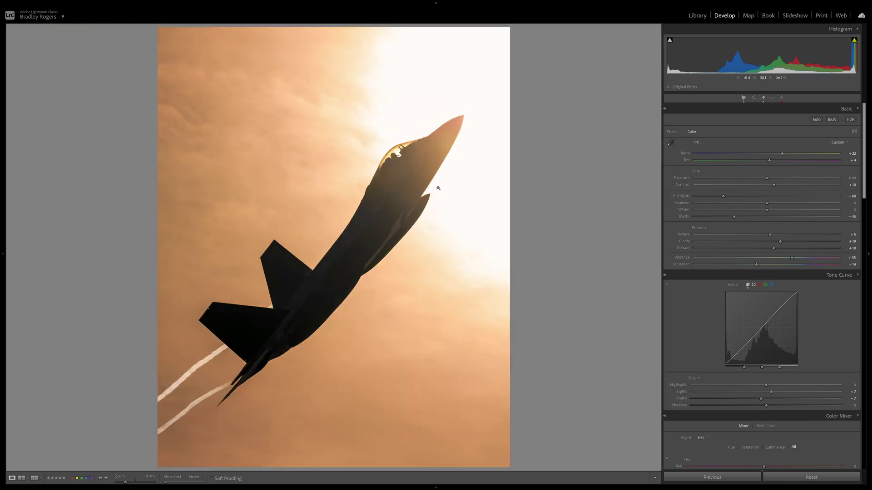
left_click(431, 139)
Undo the removal on the fuselage below the canopy.
left_click(763, 99)
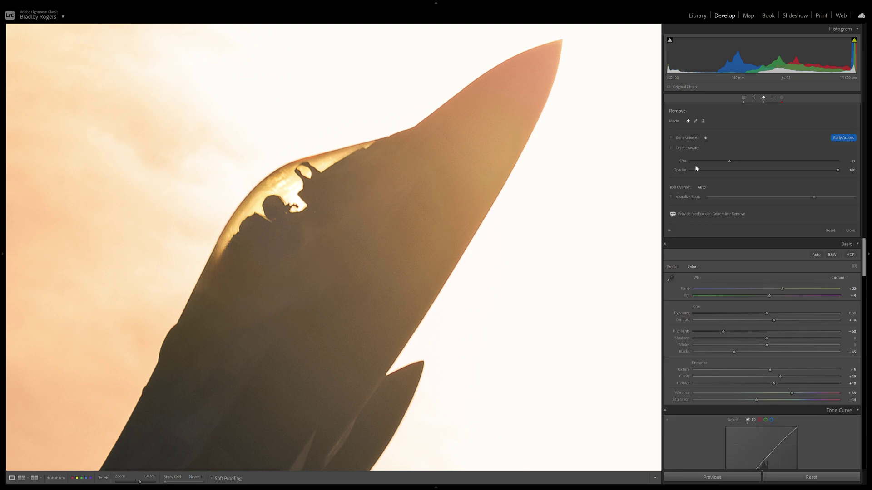
key("ctrl+z")
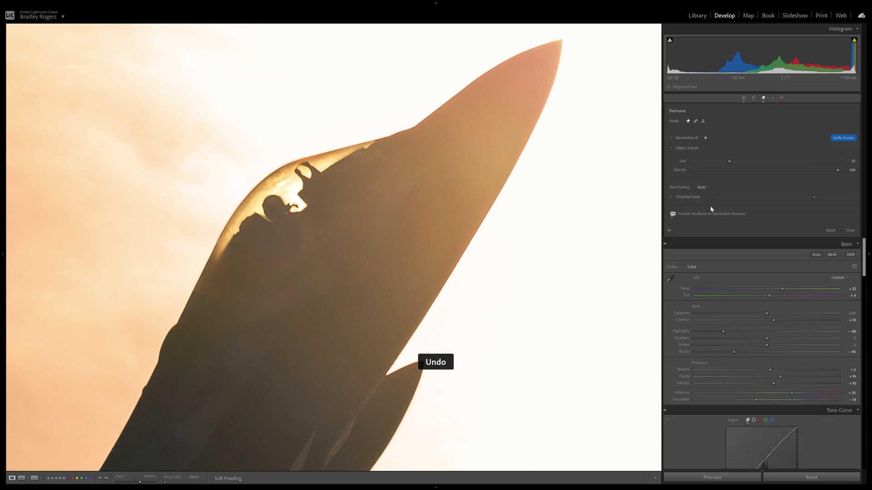
left_click(287, 269)
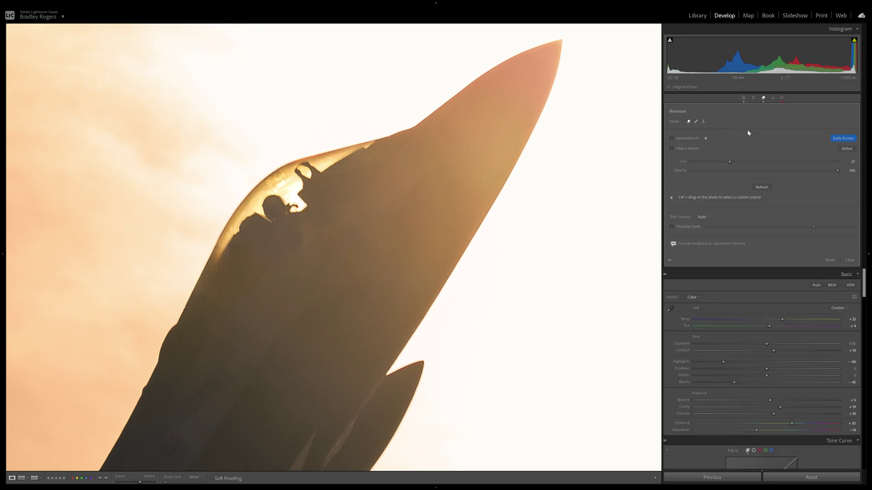
key("ctrl+z")
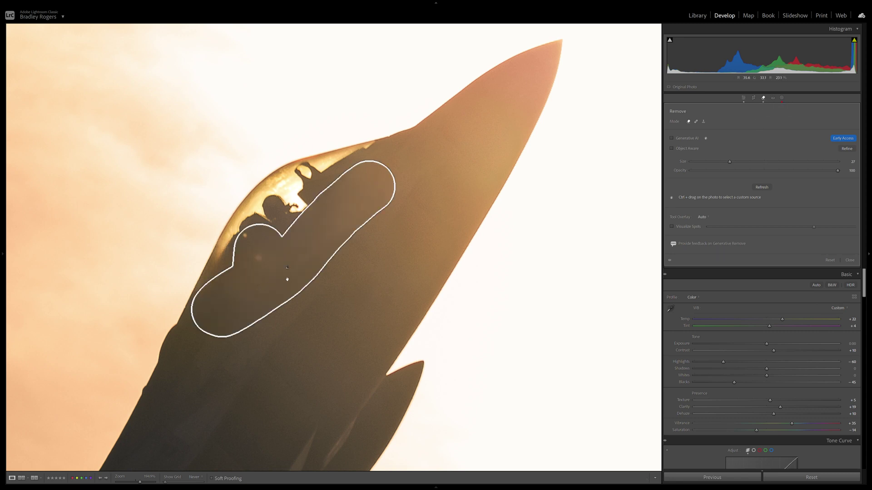
key("ctrl+z")
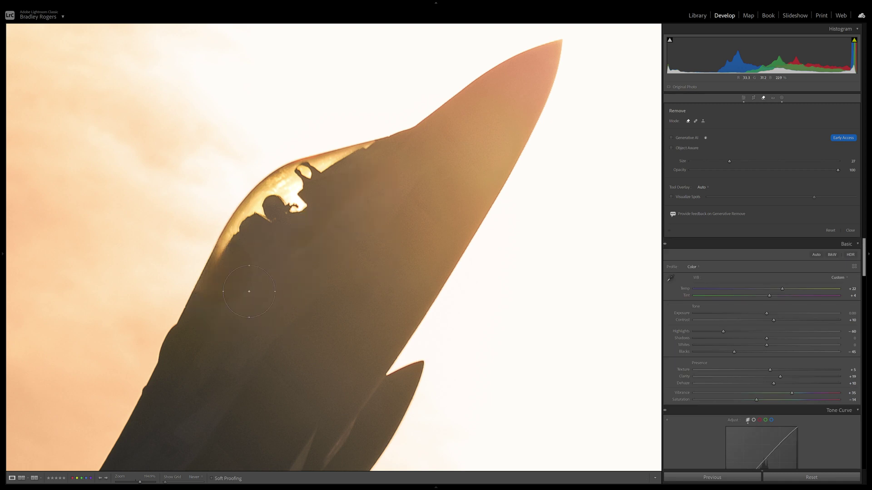
Retouch the fuselage below the canopy in several strokes with the Remove tool, leaving Generative AI and Object Aware off.
scroll(232, 277, "up", 3)
scroll(289, 250, "down", 3)
mouse_move(259, 258)
left_mouse_down()
mouse_move(232, 302)
mouse_move(385, 175)
left_mouse_up()
left_click(348, 219)
left_click_drag(337, 241, 215, 303)
left_click_drag(251, 270, 263, 249)
left_click(763, 98)
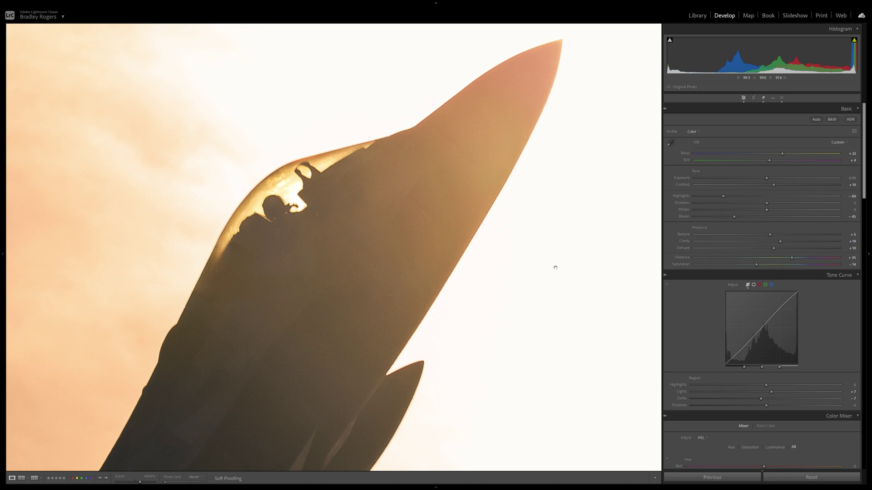
Compare the current photo with the first edited version in the filmstrip, checking the nose and canopy in both.
left_click(446, 298)
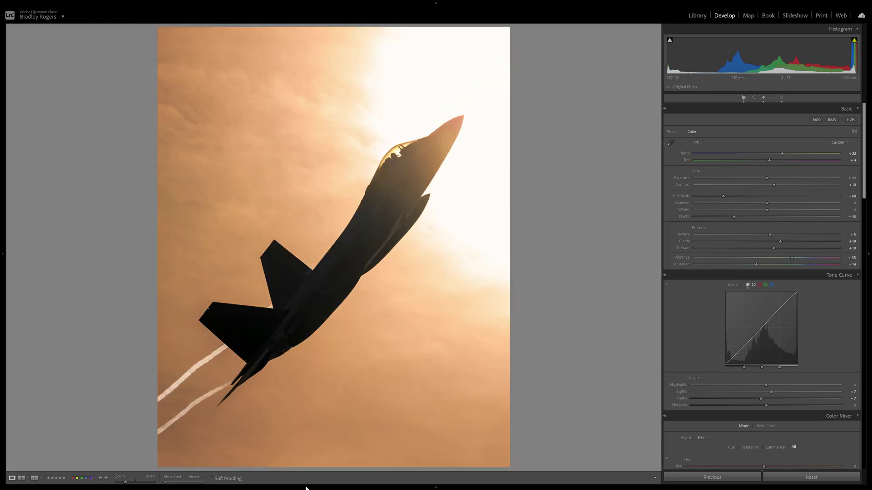
mouse_move(307, 487)
key("Left")
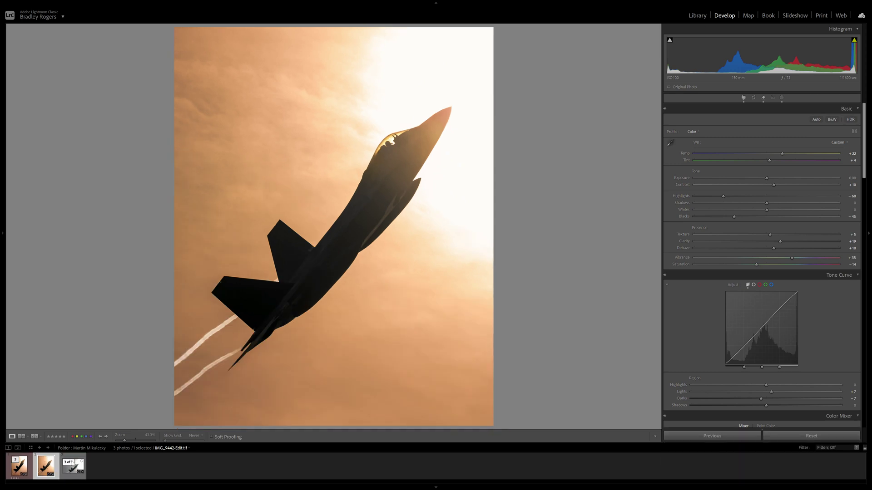
left_click(15, 473)
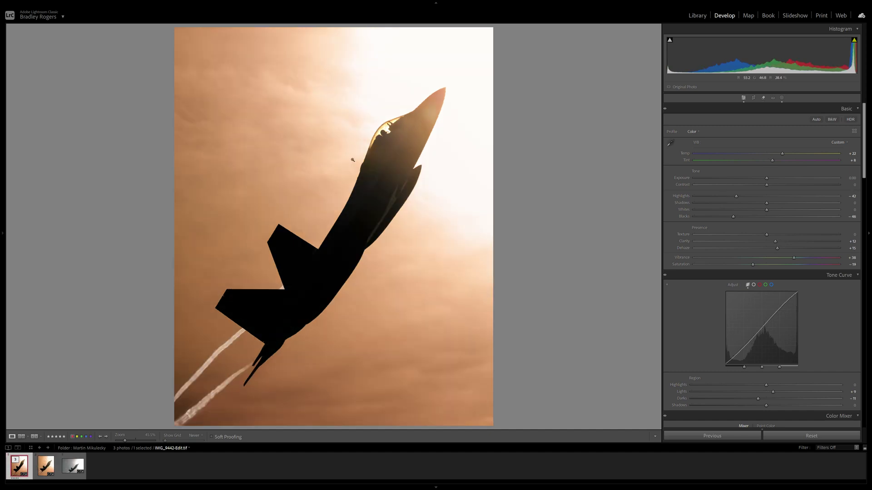
left_click(428, 130)
left_click(428, 130)
left_click(46, 465)
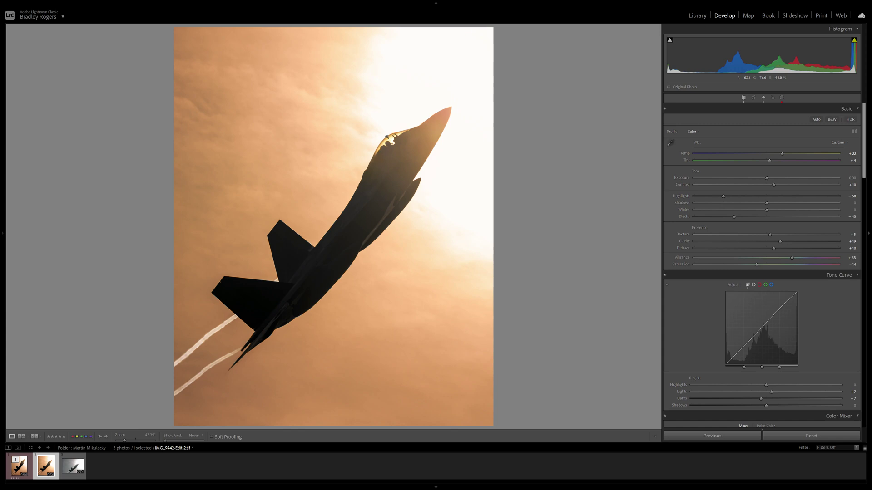
left_click(390, 149)
left_click(398, 166)
Set Vibrance to +29 and Saturation to −12, and check the tail and sky up close.
key("t")
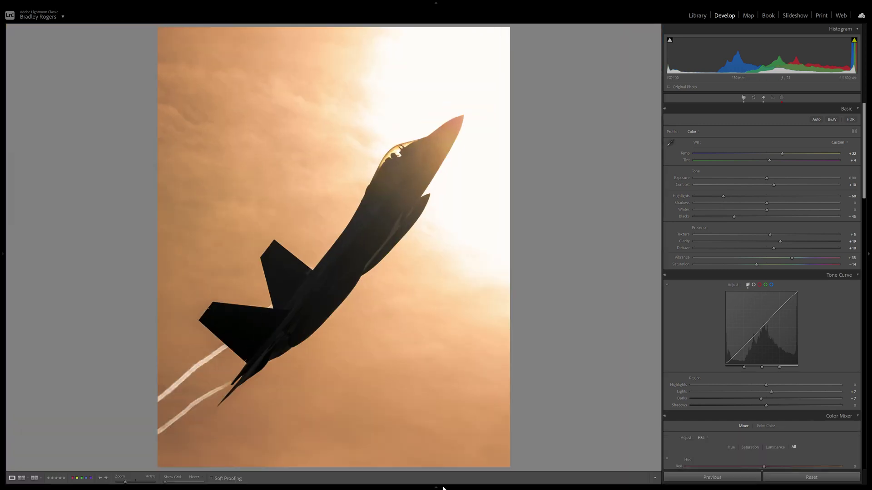
key("F6")
key("t")
mouse_move(865, 167)
left_mouse_down()
mouse_move(865, 286)
mouse_move(865, 170)
left_mouse_up()
left_click_drag(791, 259, 759, 265)
left_click(315, 238)
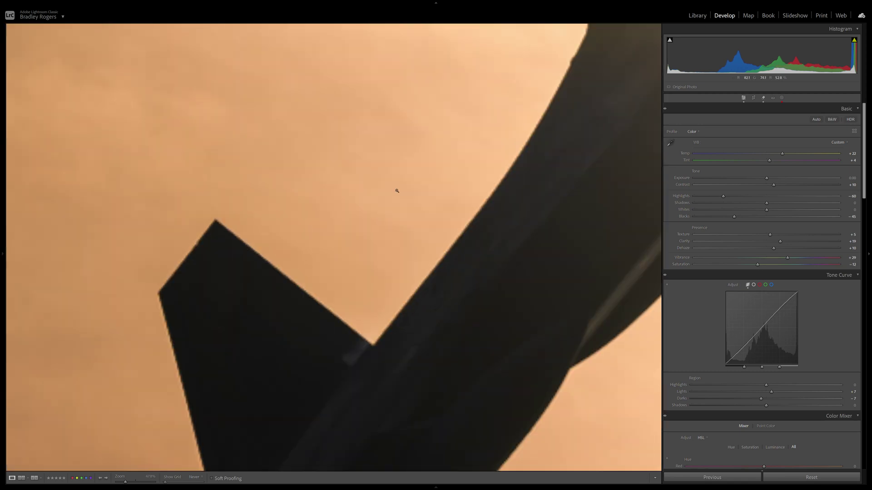
left_click(397, 191)
left_click(783, 99)
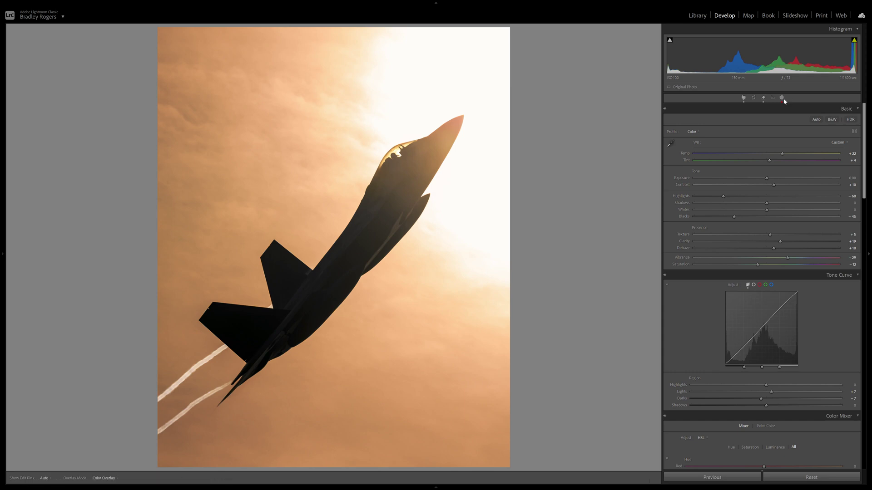
left_click(782, 99)
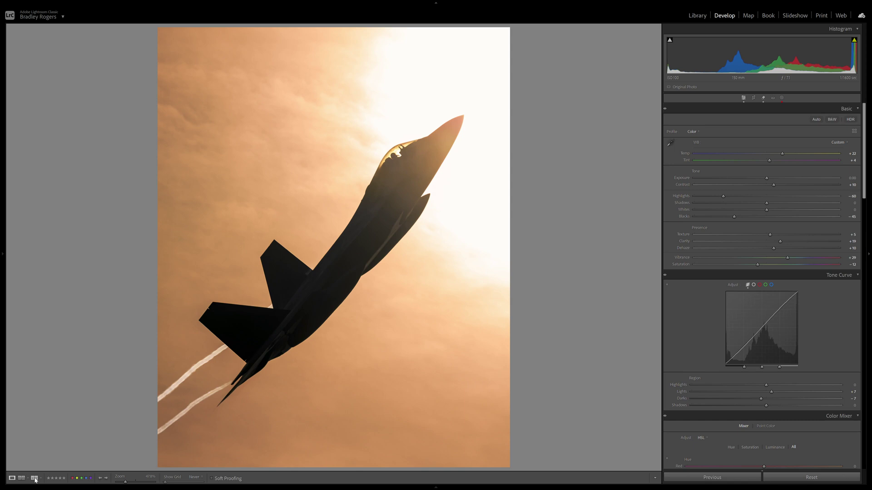
Show the original and edited photo side by side and compare the whole image in both views.
key("y")
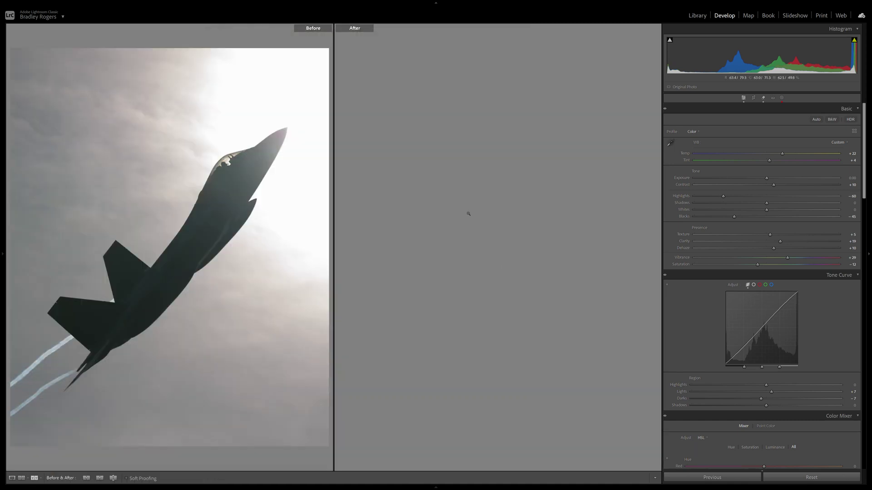
left_click(469, 213)
left_click(468, 214)
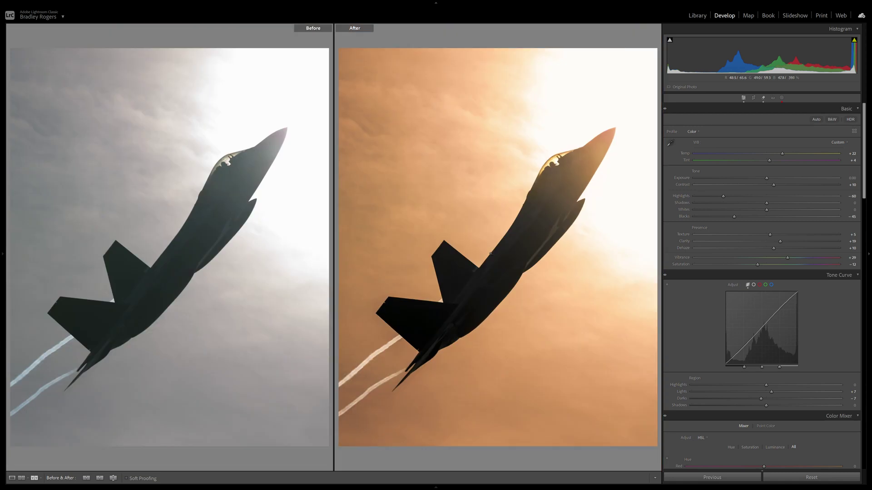
key("ctrl+minus")
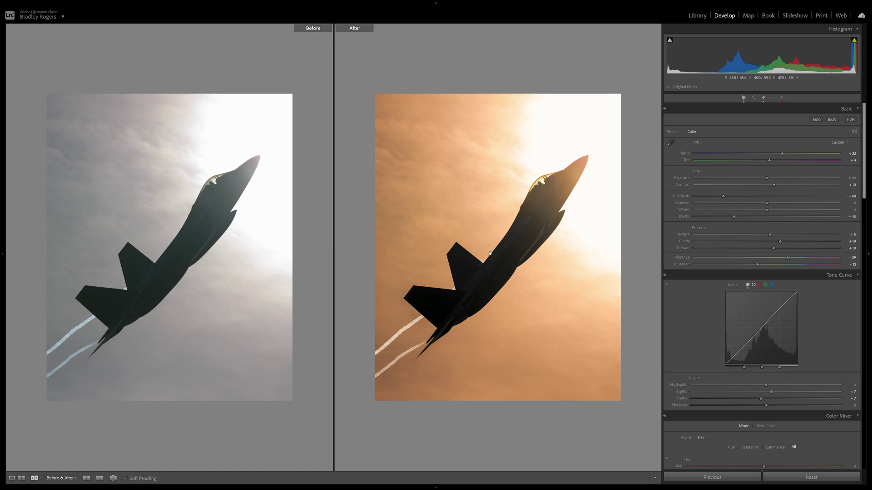
key("Right")
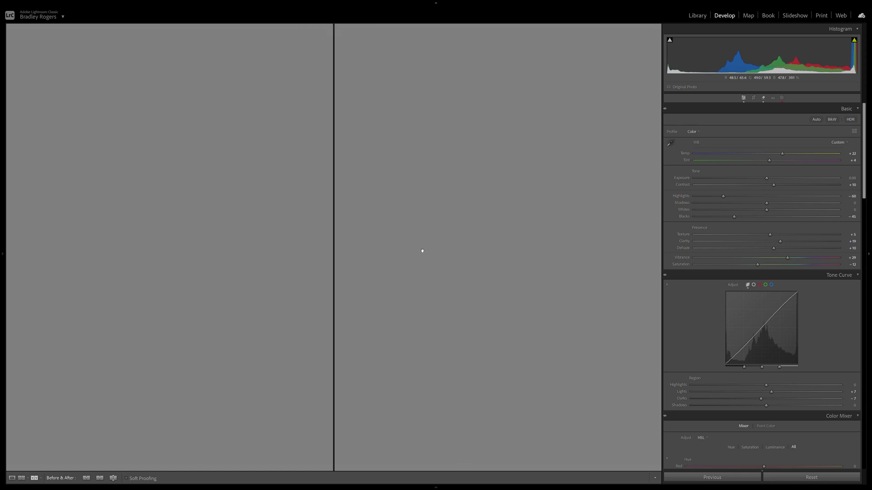
Return to the photo grid and open the five-star, red-labelled F-22 version in Develop.
key("g")
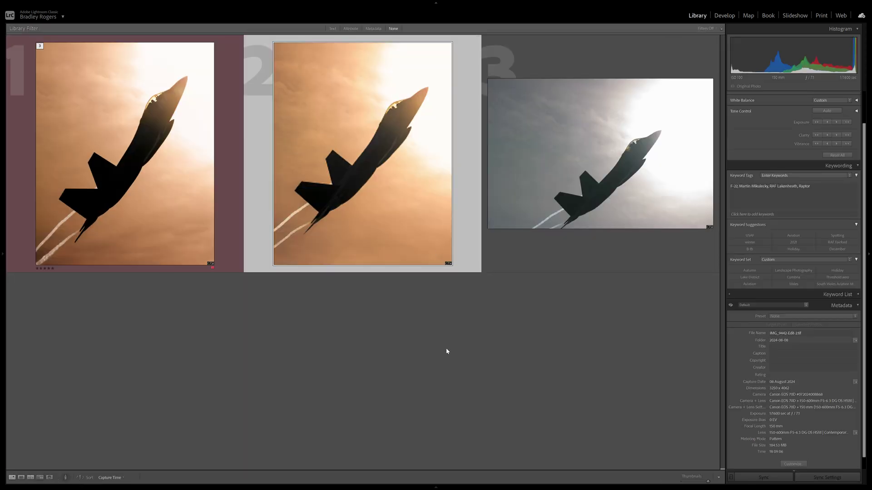
left_click(516, 343)
left_click(151, 168)
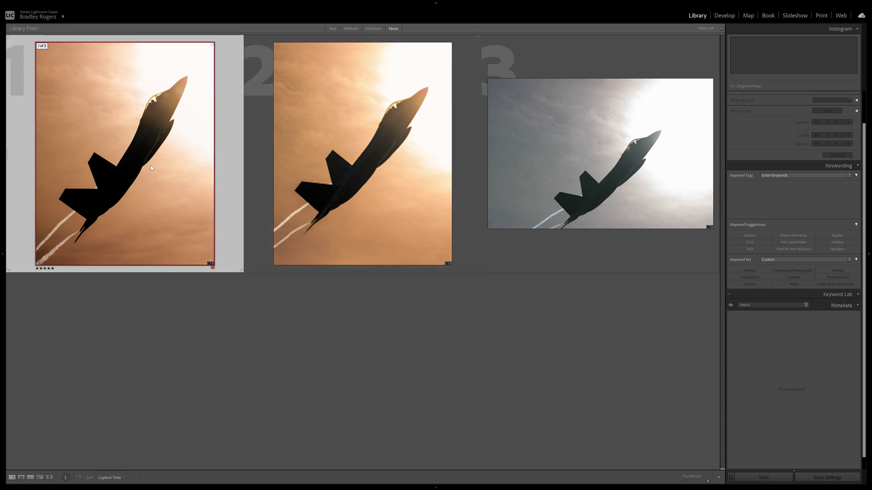
double_click(151, 168)
left_click(725, 18)
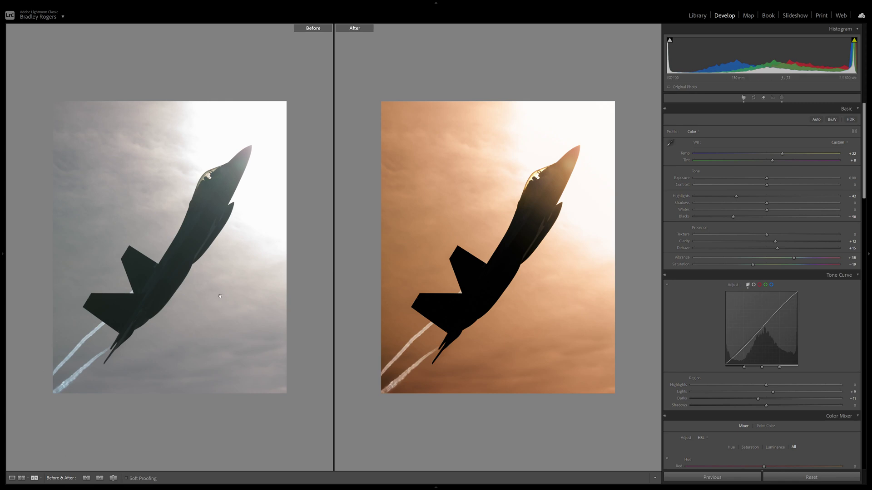
Compare this version's before and after views, checking the jet's canopy and nose closer up and the whole image.
left_click(282, 191)
left_click(516, 165)
left_click(538, 175)
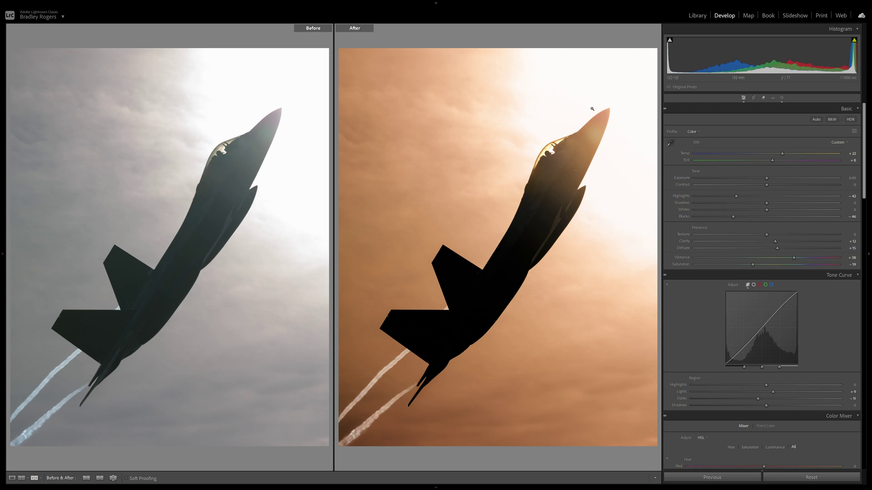
left_click(483, 209)
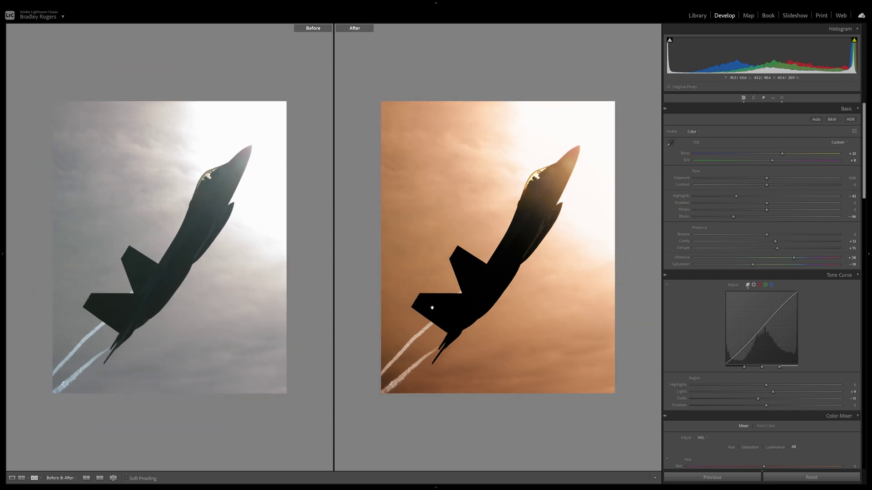
Show only the edited photo in a single view and switch from full screen to the normal screen mode.
left_click(12, 478)
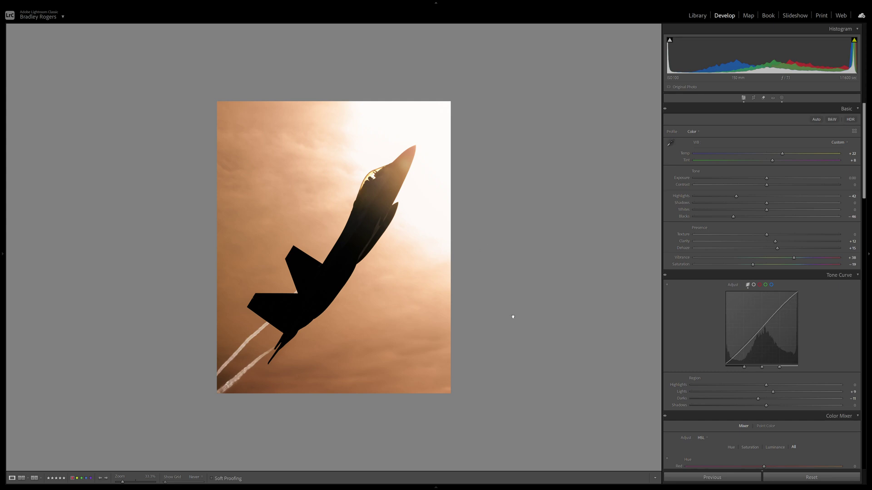
key("alt")
key("alt")
key("ctrl+alt+f")
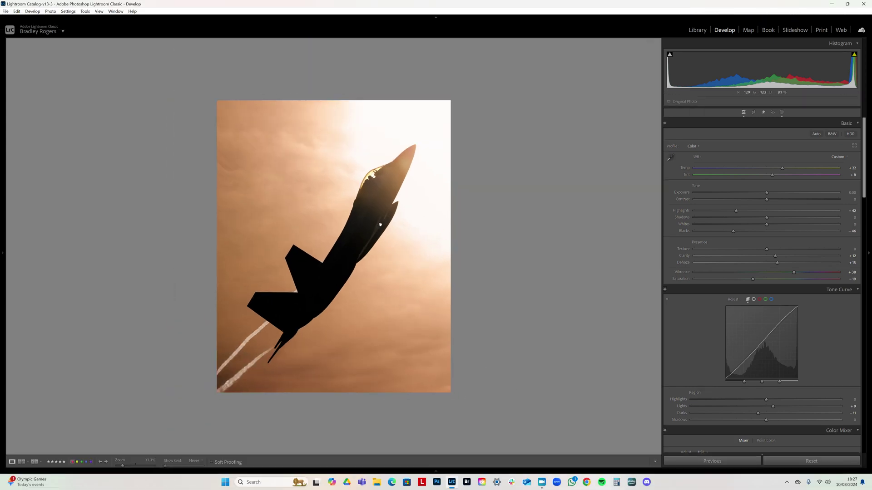
mouse_move(542, 483)
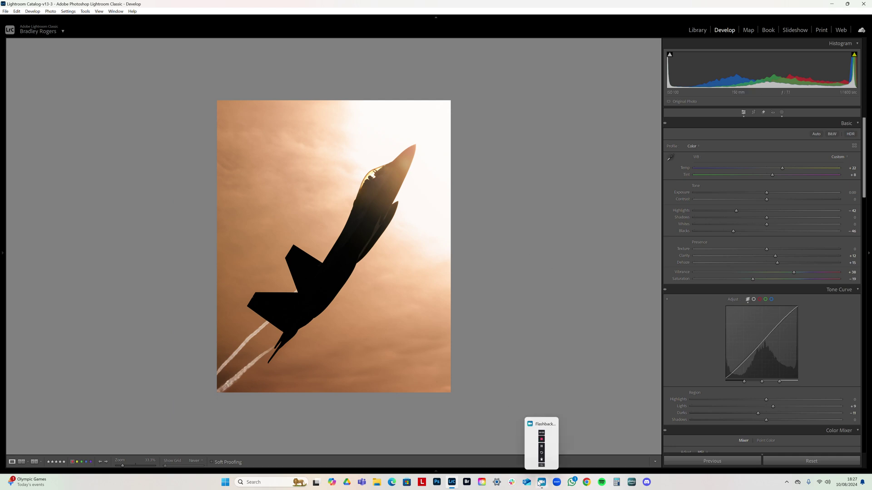